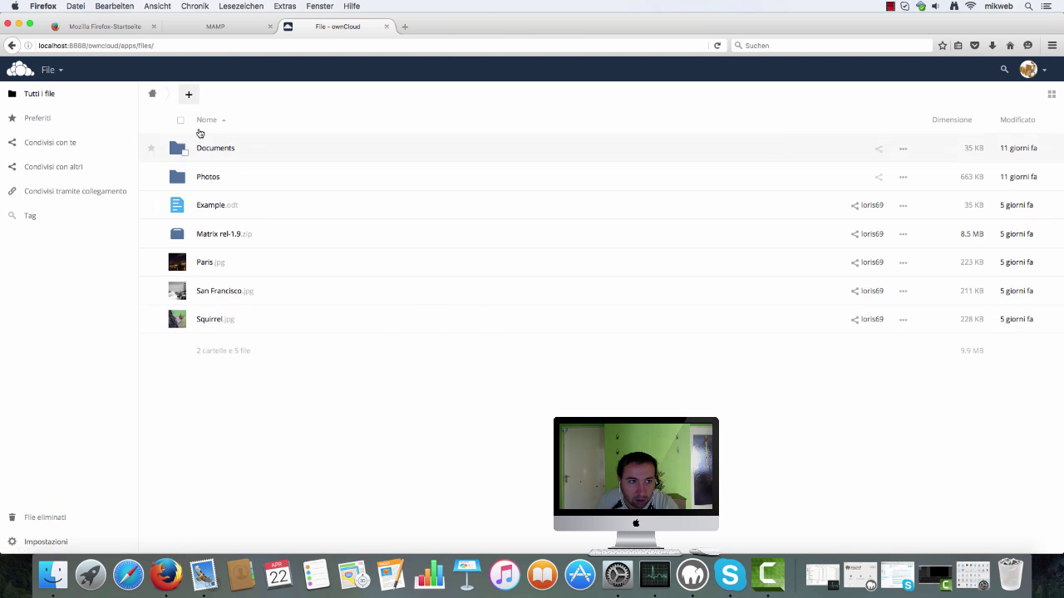
# Open the Applicazioni management page and look through the enabled apps.
pyautogui.click(60, 72)
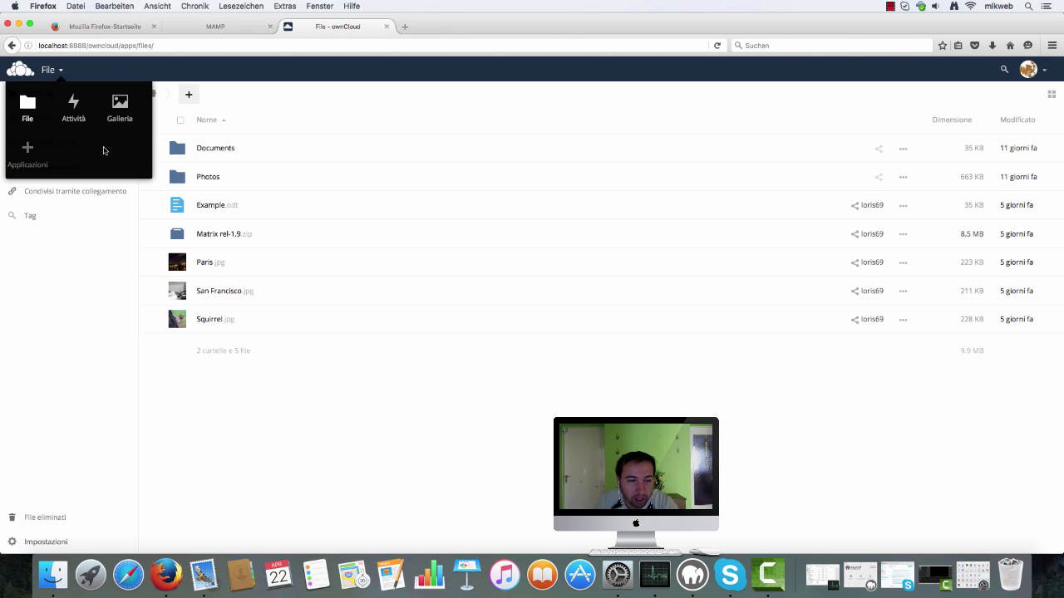
pyautogui.click(61, 74)
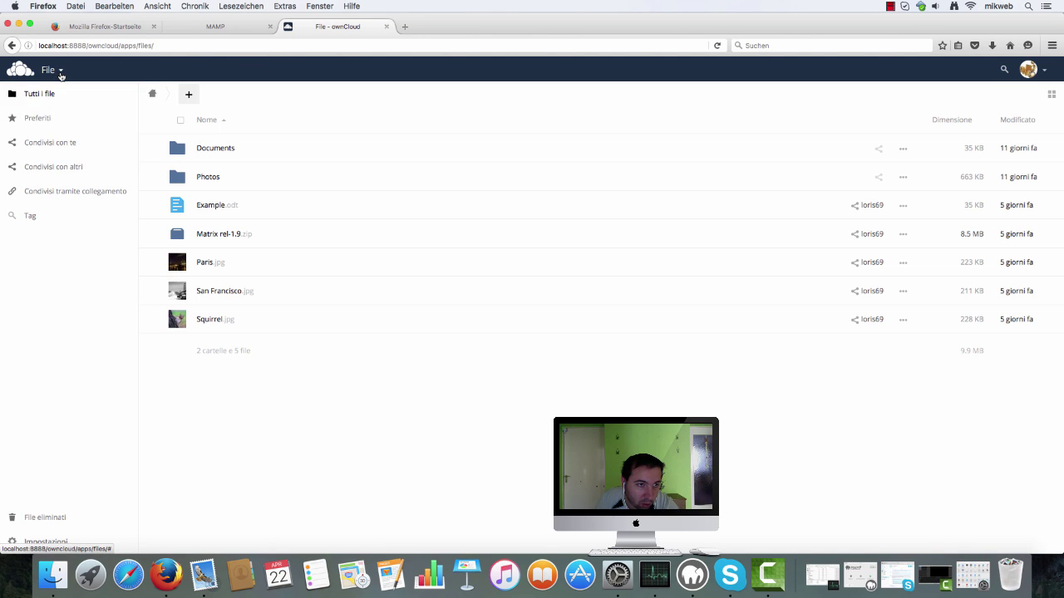
pyautogui.click(60, 74)
pyautogui.click(28, 147)
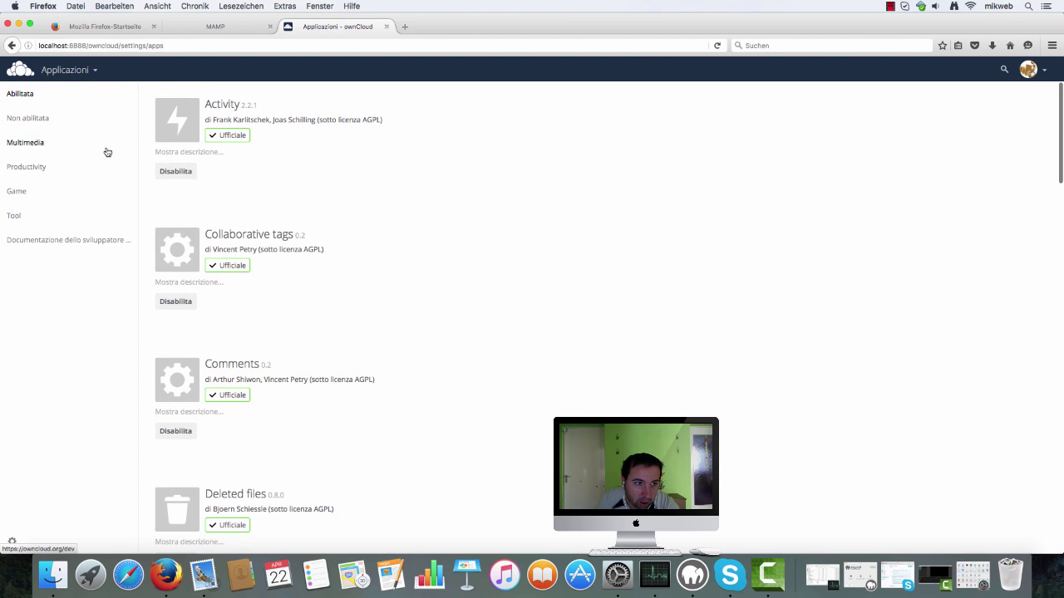
pyautogui.scroll(-3, 370, 318)
pyautogui.scroll(-10, 372, 321)
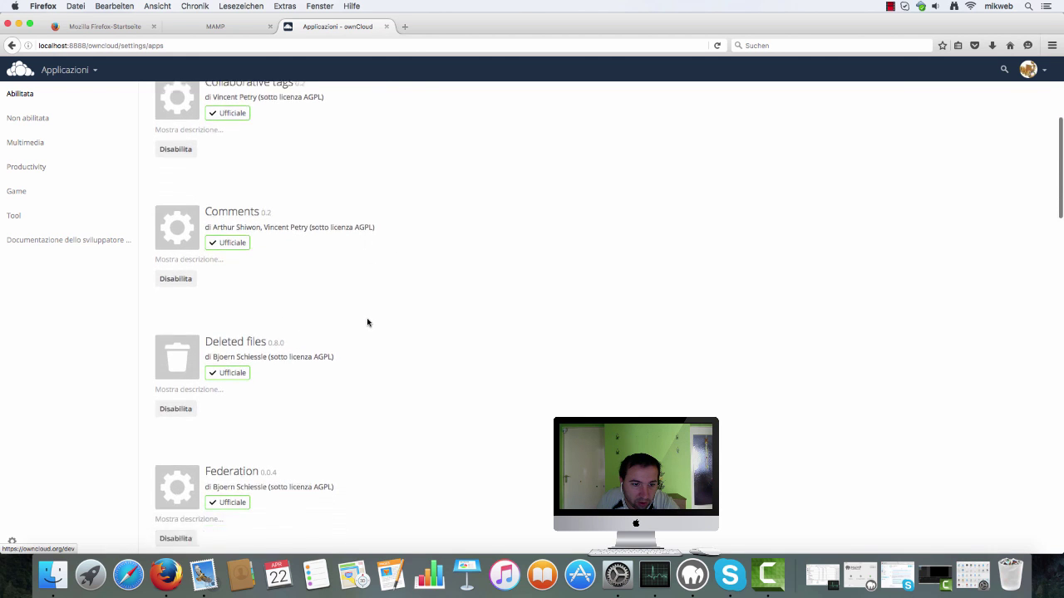
pyautogui.scroll(-3, 368, 322)
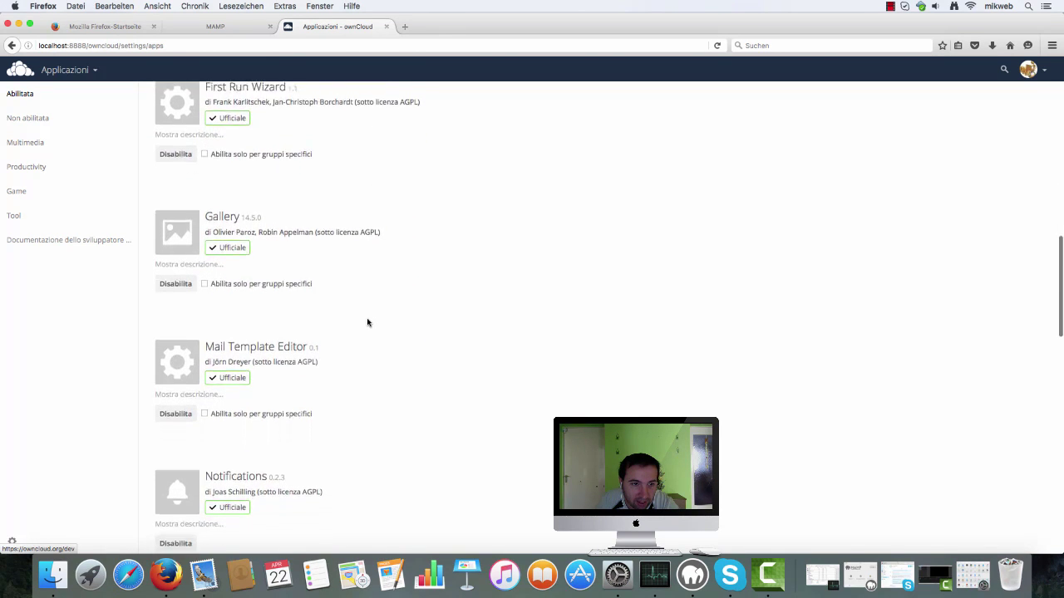
pyautogui.scroll(15, 228, 236)
pyautogui.scroll(1, 228, 236)
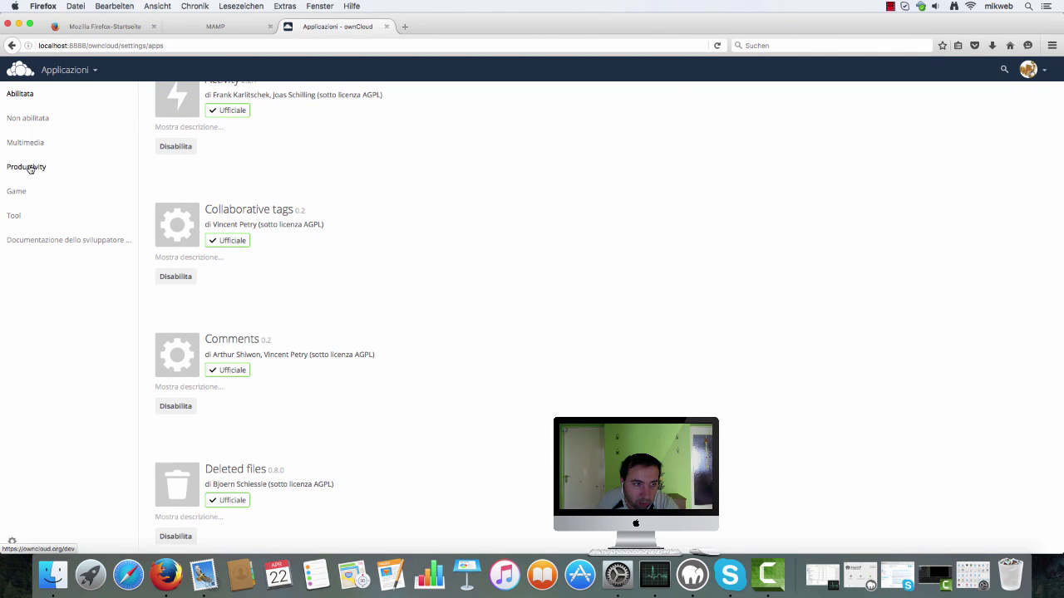
# Enable the Gallery+ and Music apps in the Multimedia category, and allow experimental applications.
pyautogui.click(29, 147)
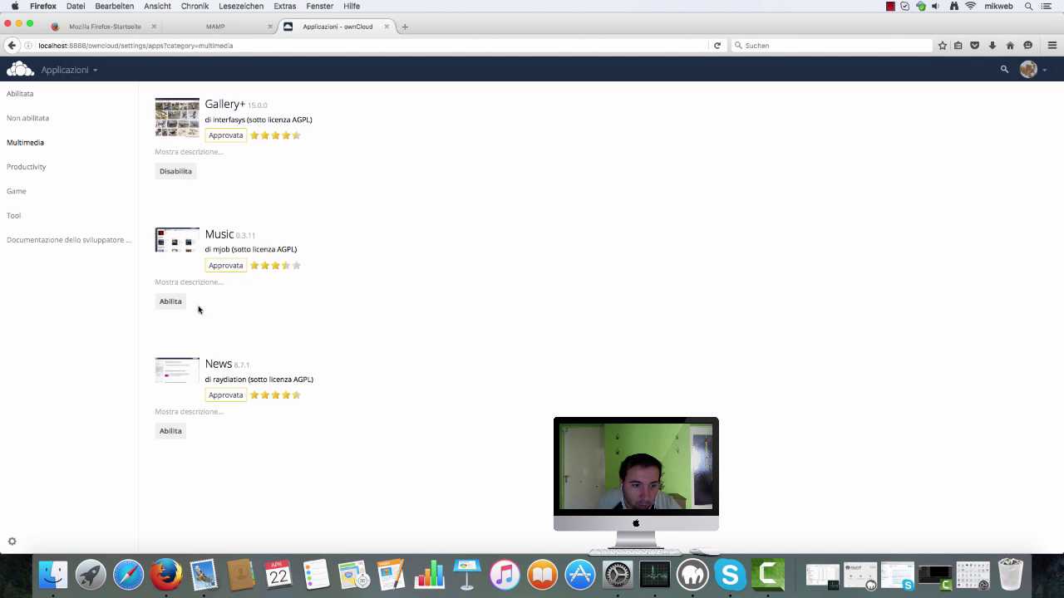
pyautogui.click(171, 303)
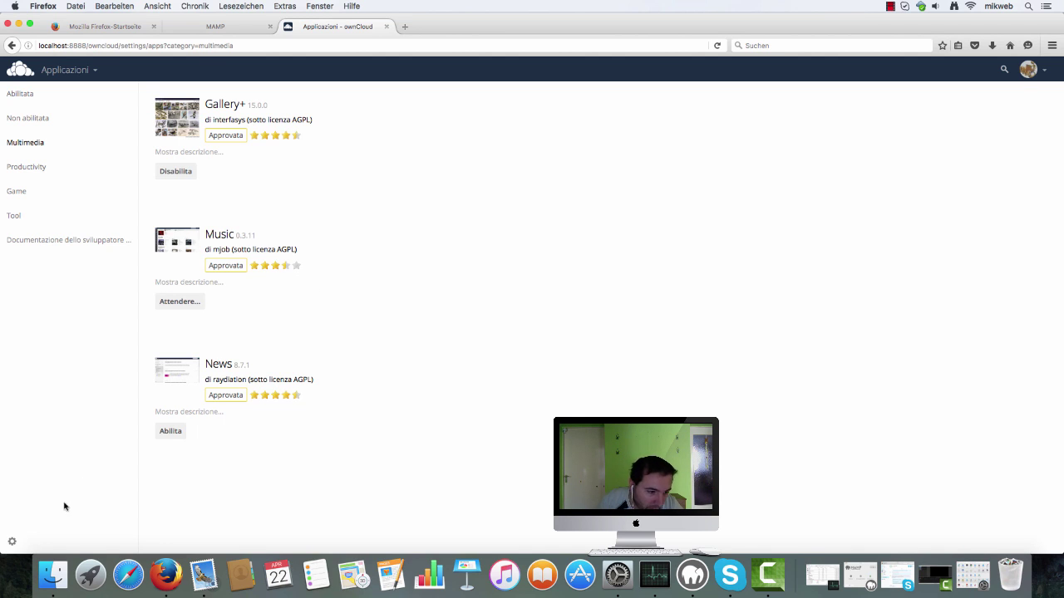
pyautogui.click(12, 544)
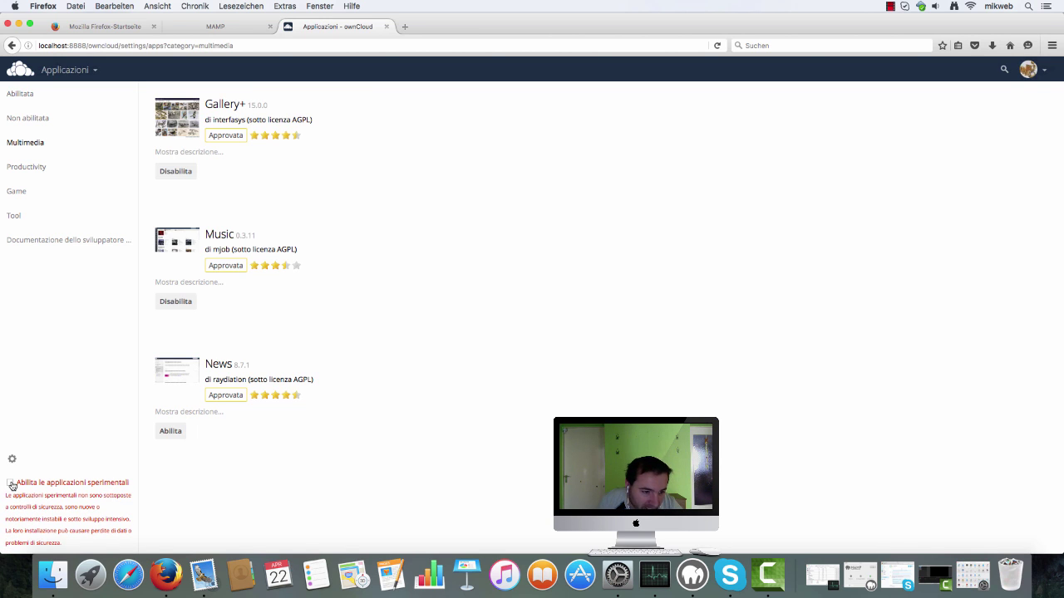
pyautogui.click(11, 483)
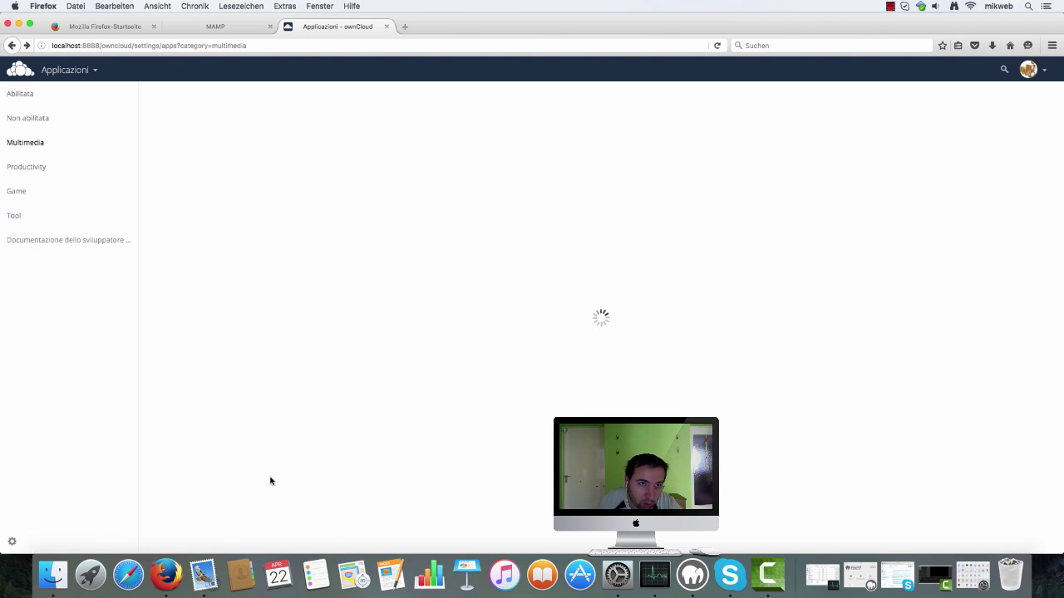
# Look through the experimental Multimedia apps and check which apps are offered in the app switcher.
pyautogui.scroll(-10, 265, 482)
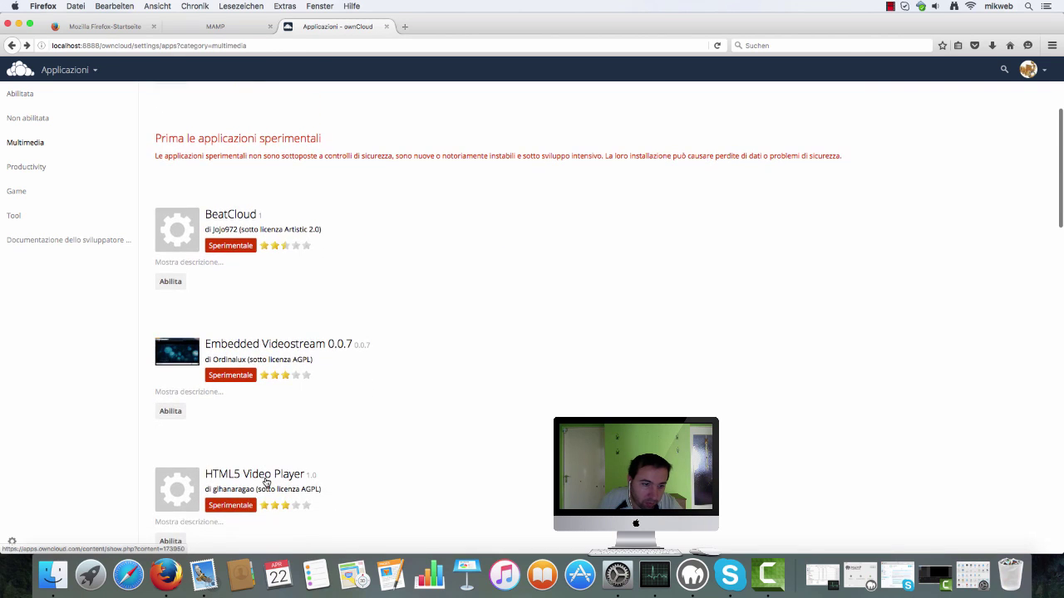
pyautogui.scroll(-8, 265, 482)
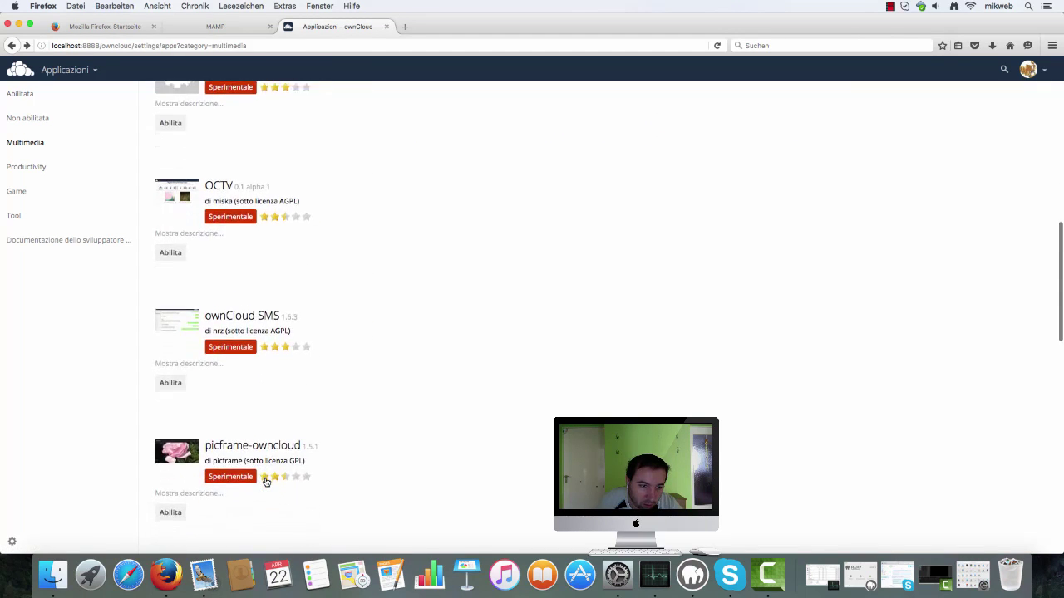
pyautogui.scroll(-8, 266, 481)
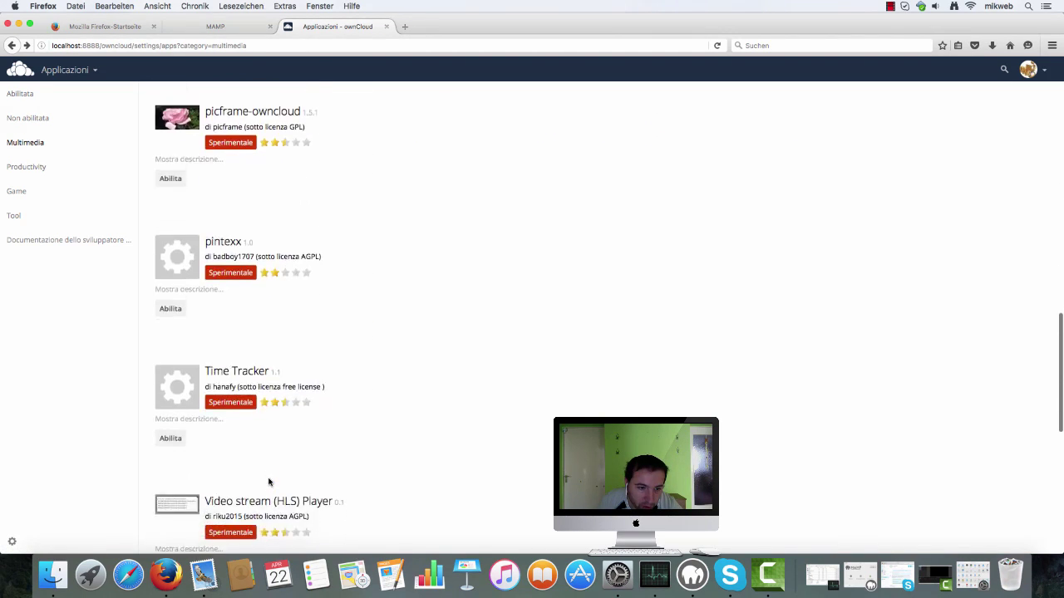
pyautogui.scroll(-7, 275, 480)
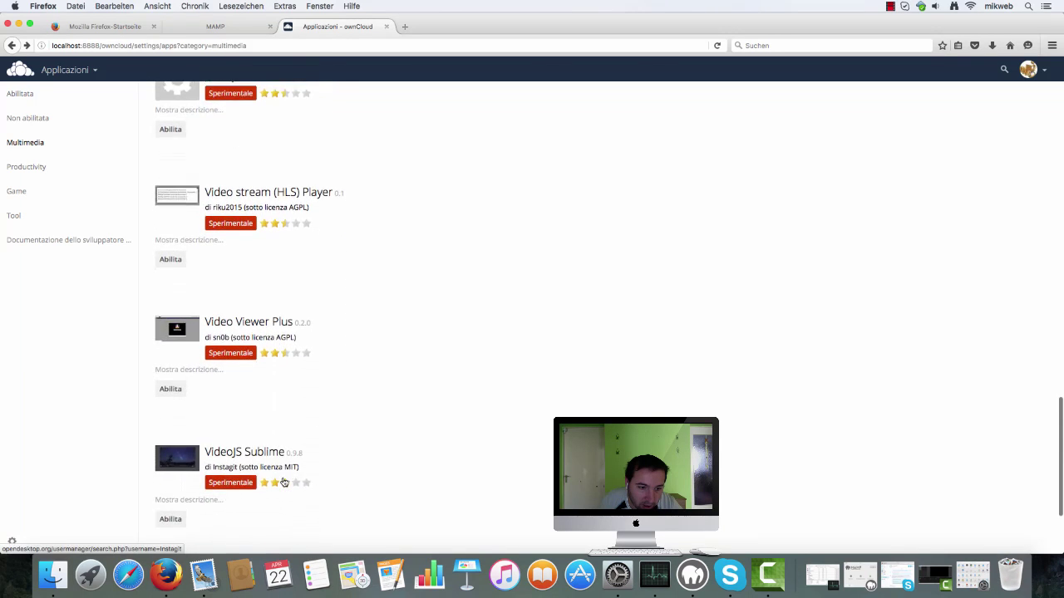
pyautogui.scroll(8, 280, 482)
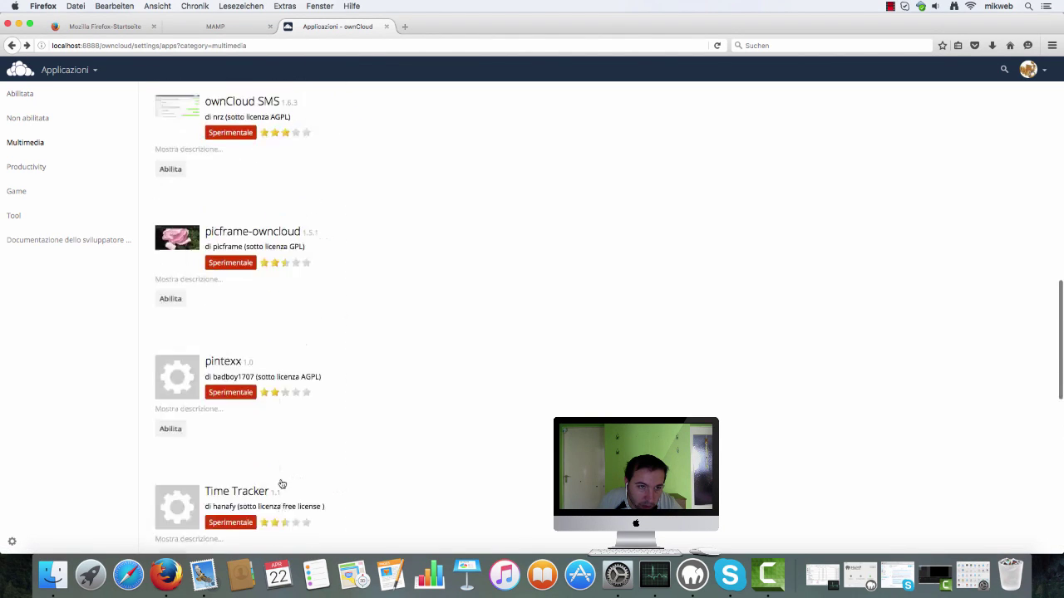
pyautogui.scroll(8, 281, 482)
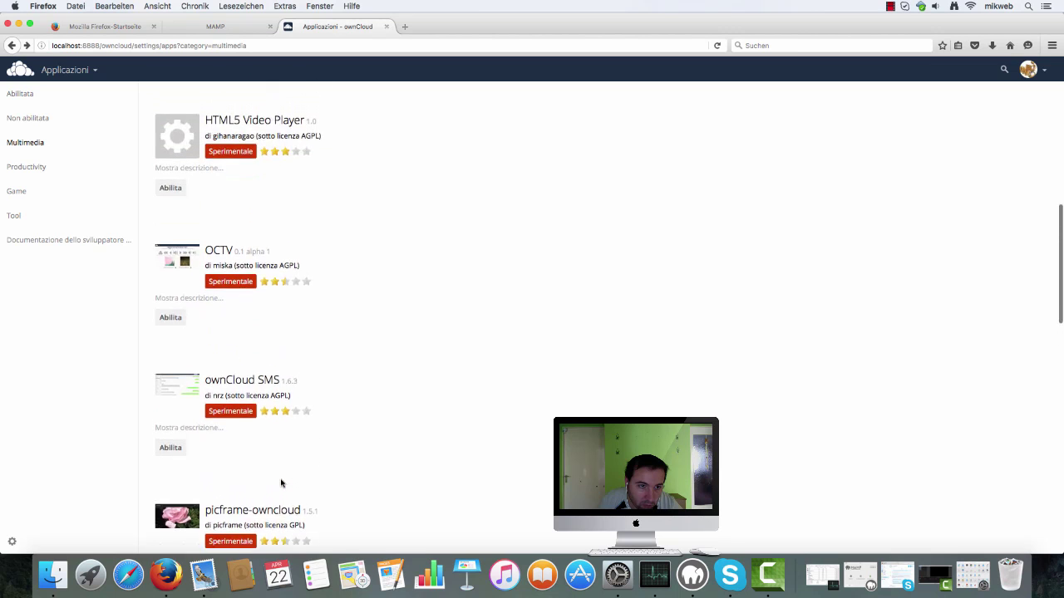
pyautogui.scroll(6, 281, 483)
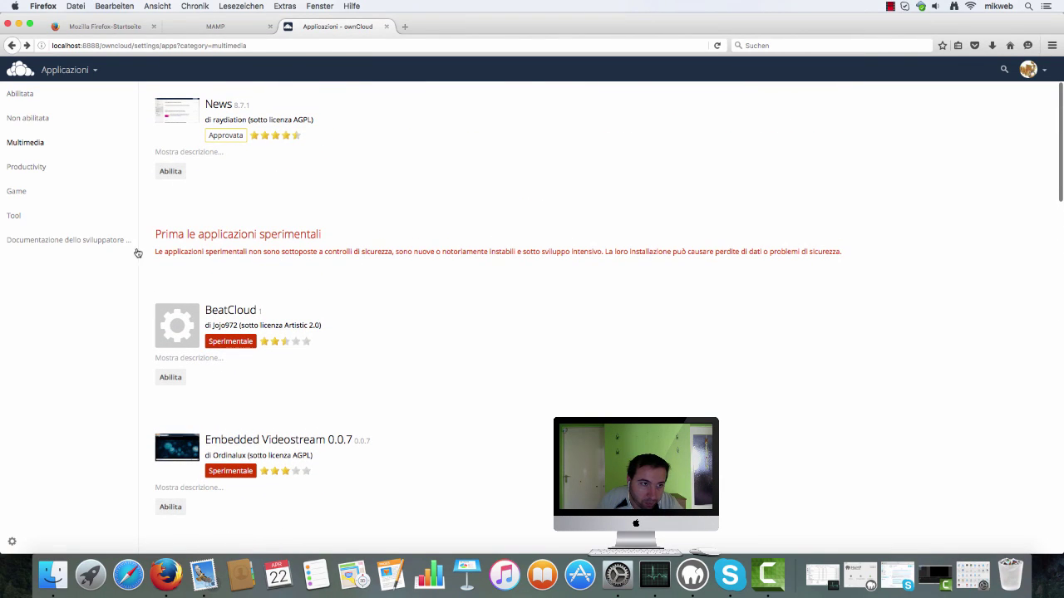
pyautogui.click(89, 71)
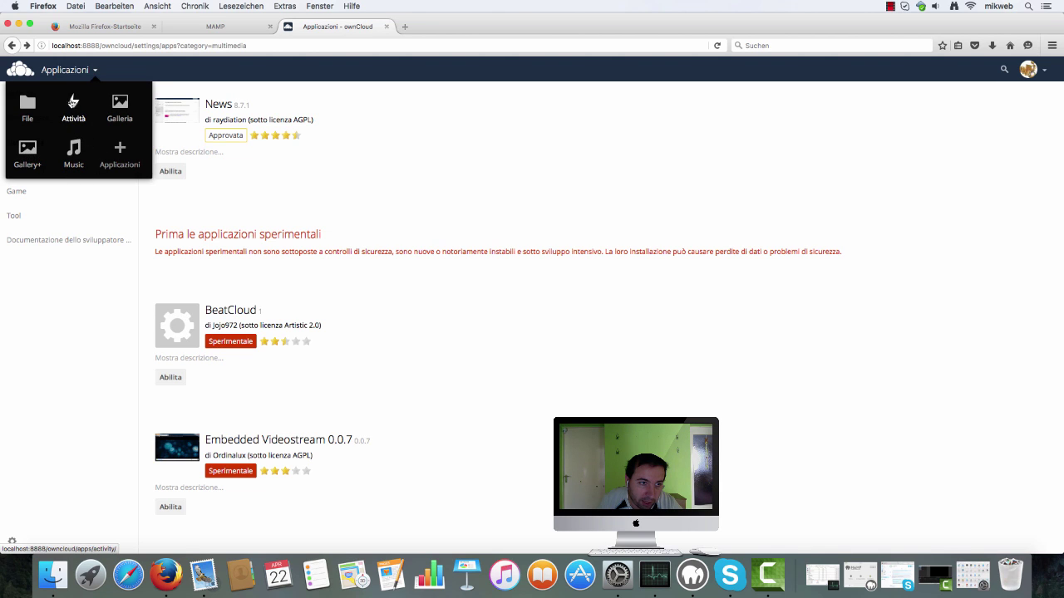
pyautogui.click(88, 73)
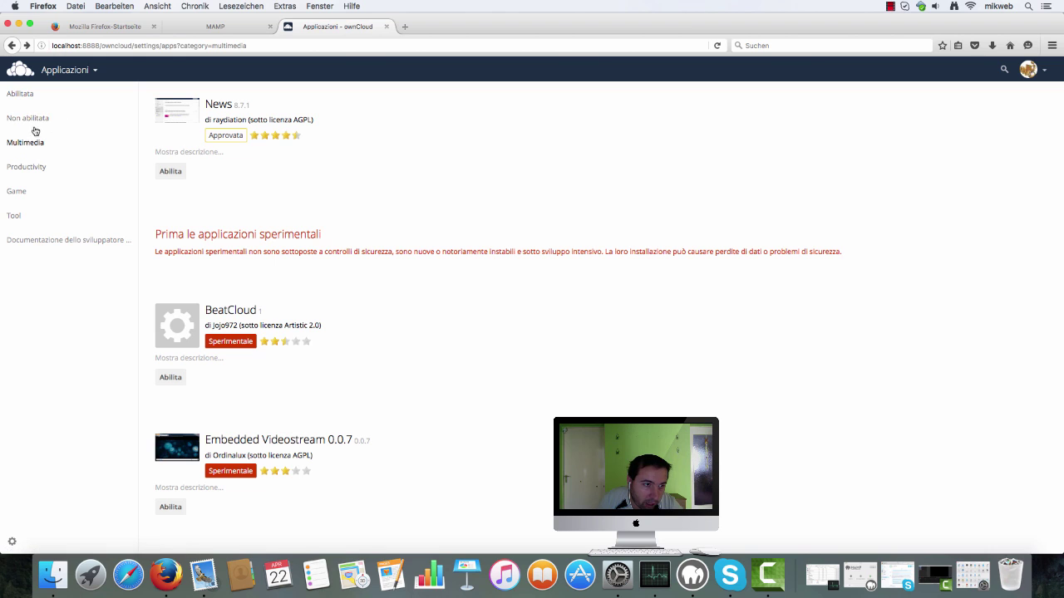
# Enable the approved Calendar and Contacts apps in the Productivity category.
pyautogui.click(26, 170)
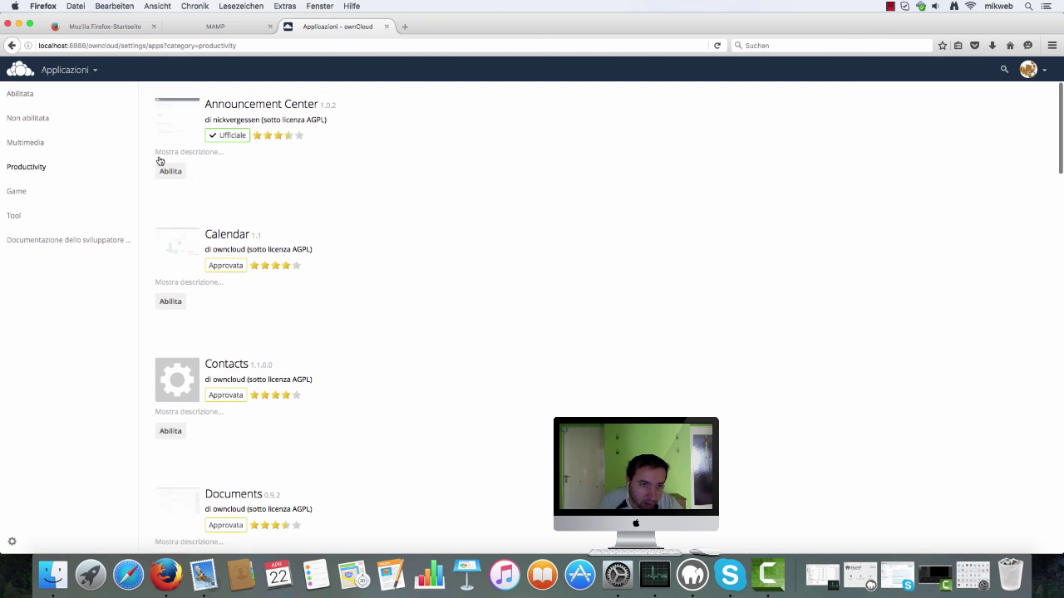
pyautogui.scroll(-1, 349, 213)
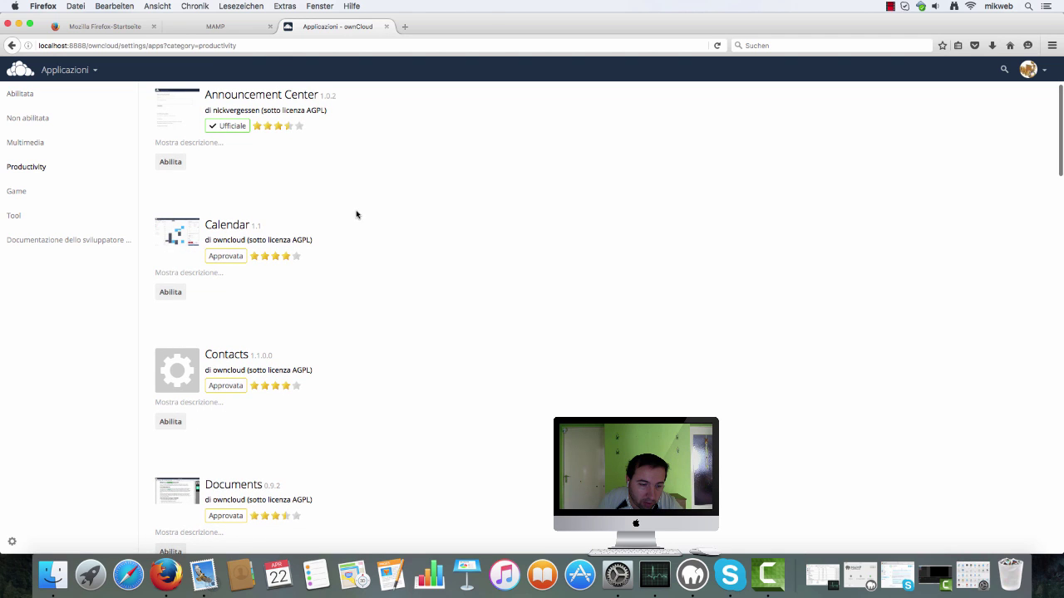
pyautogui.click(171, 292)
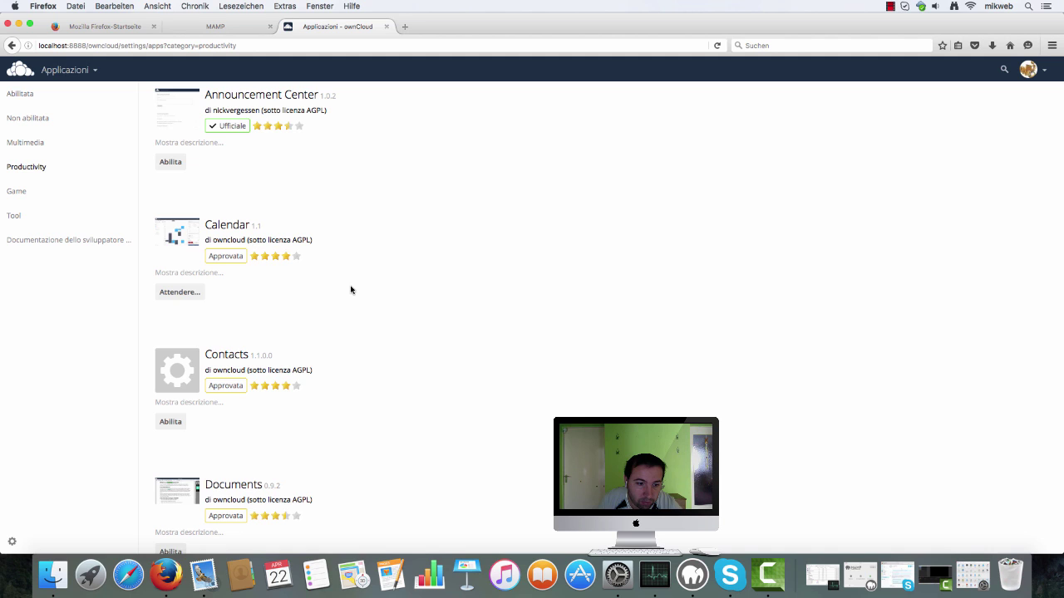
pyautogui.scroll(-1, 350, 290)
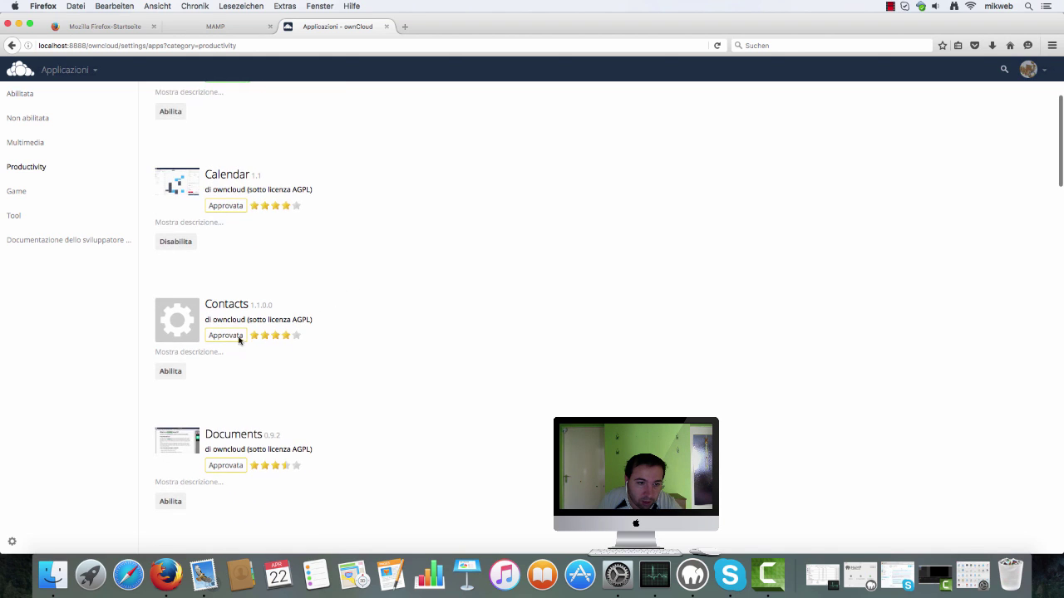
pyautogui.click(173, 373)
# Enable the experimental Mail and Notes apps in the Productivity category.
pyautogui.scroll(-2, 329, 349)
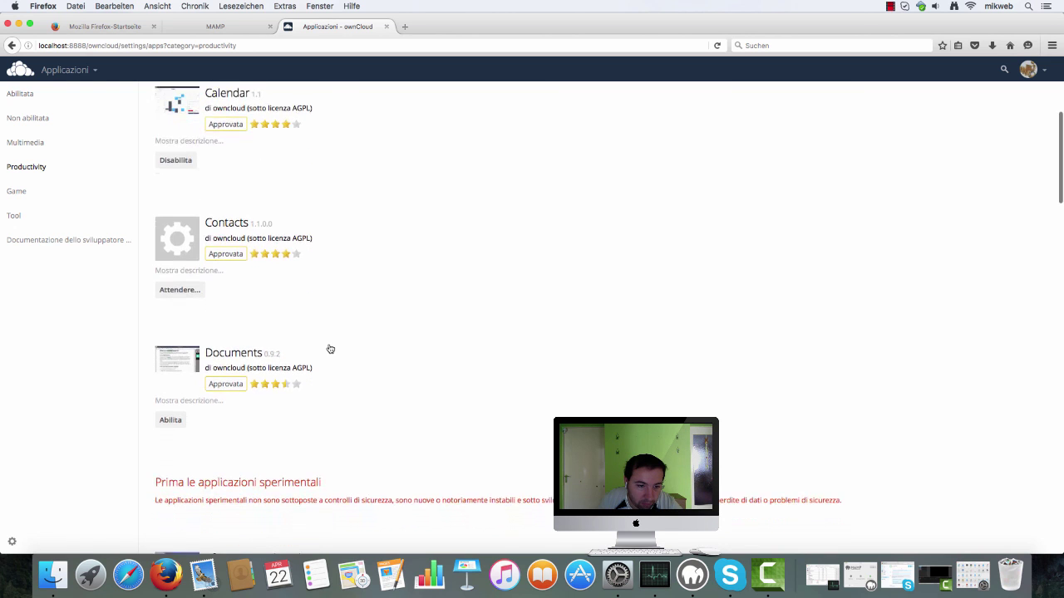
pyautogui.scroll(-2, 368, 346)
pyautogui.scroll(-6, 368, 347)
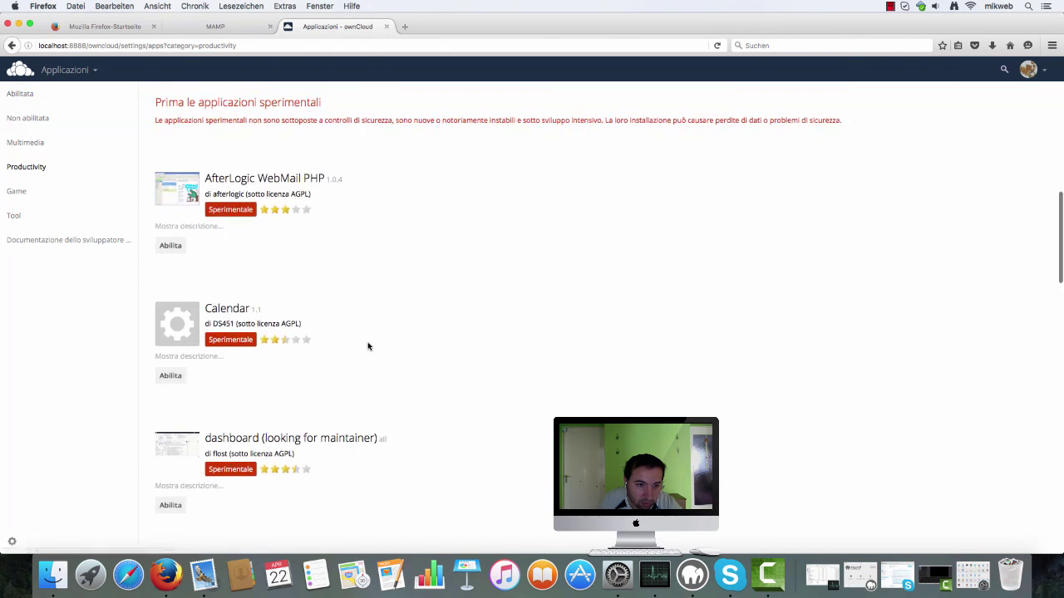
pyautogui.scroll(-1, 369, 347)
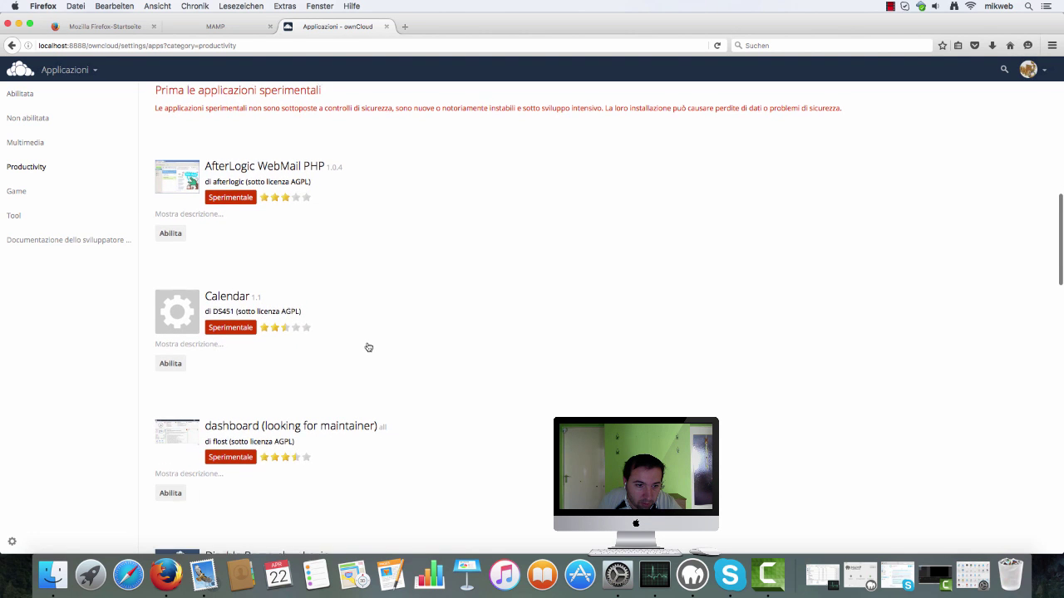
pyautogui.scroll(10, 368, 347)
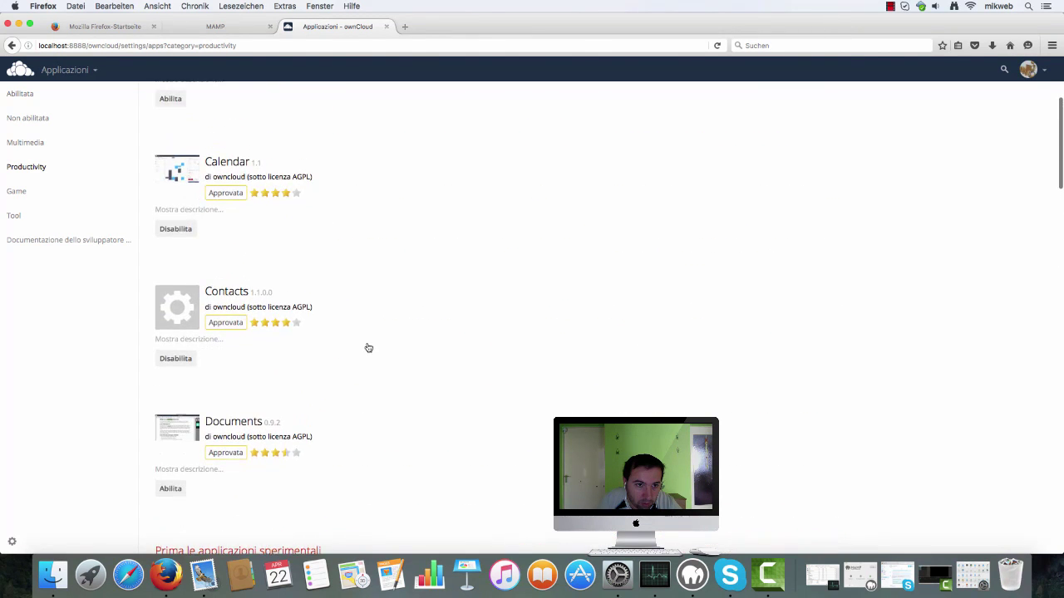
pyautogui.scroll(-8, 368, 346)
pyautogui.scroll(-11, 368, 347)
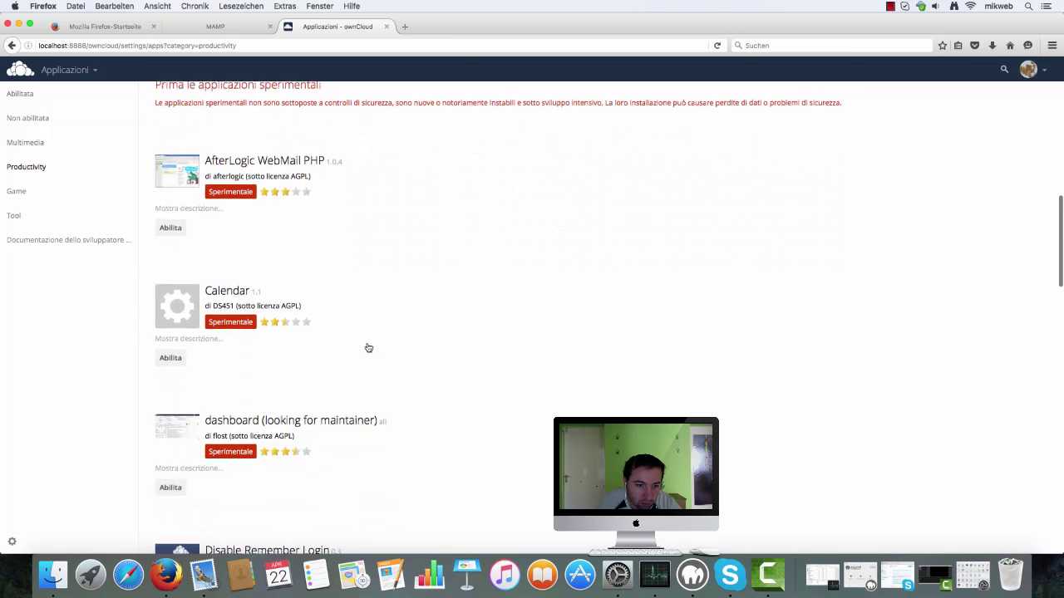
pyautogui.scroll(-10, 368, 347)
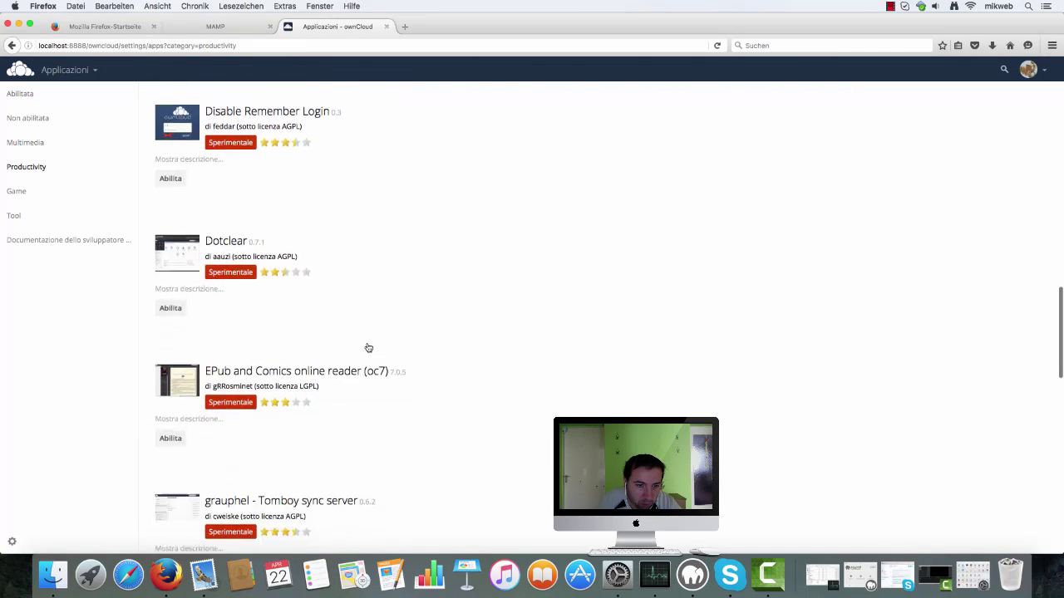
pyautogui.scroll(-6, 368, 347)
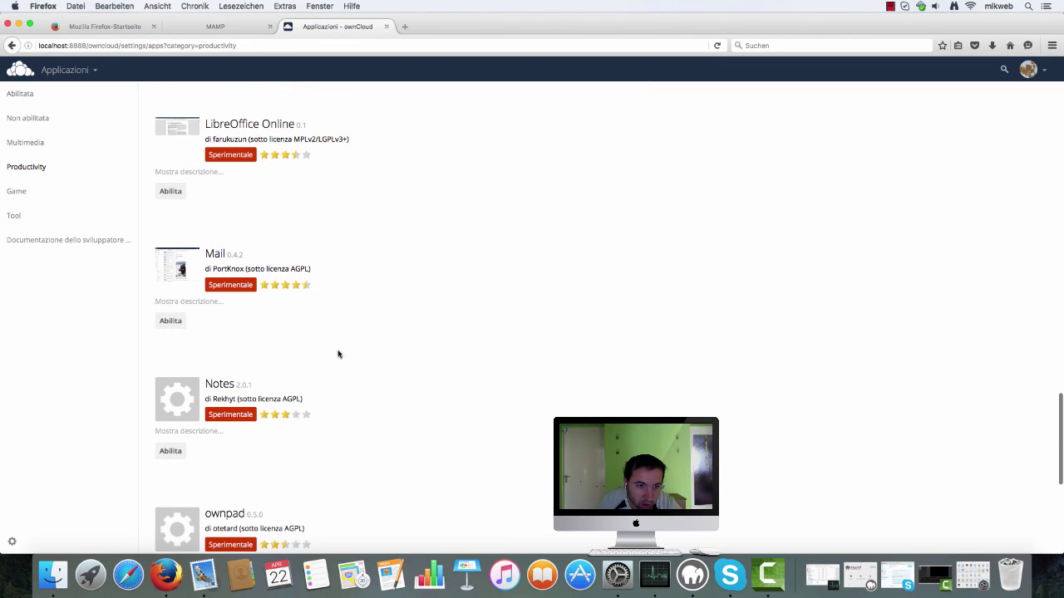
pyautogui.click(172, 322)
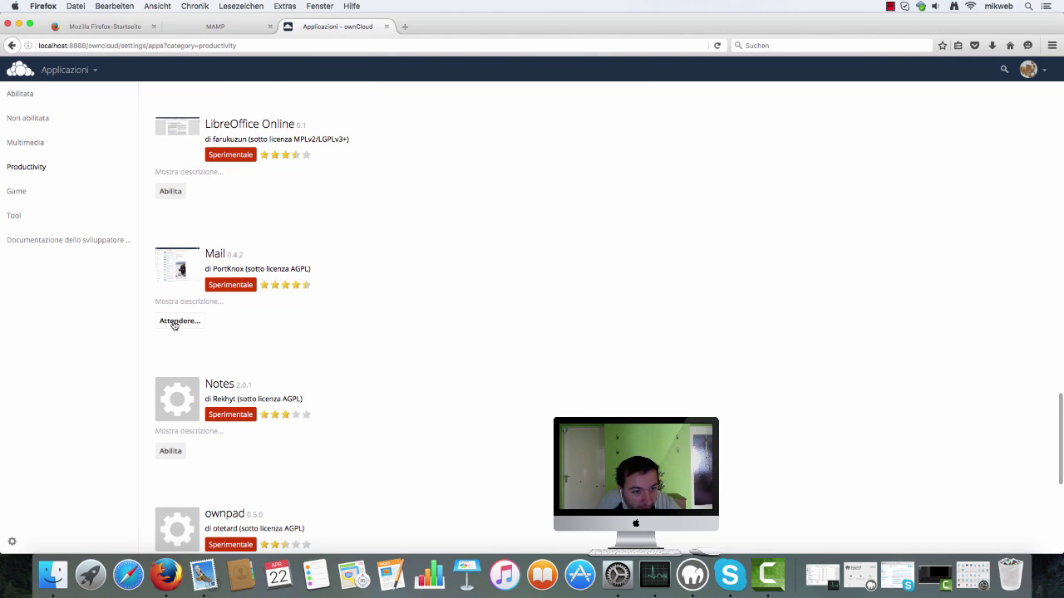
pyautogui.scroll(-2, 354, 332)
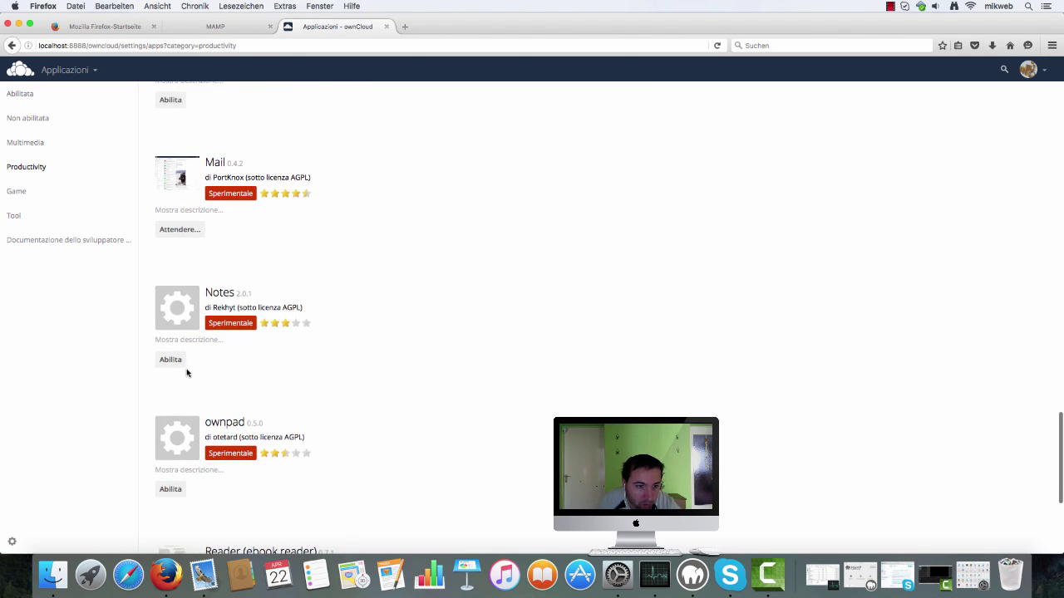
pyautogui.click(173, 360)
# Look over the remaining Productivity apps and show the apps in the Tool category.
pyautogui.scroll(-6, 385, 361)
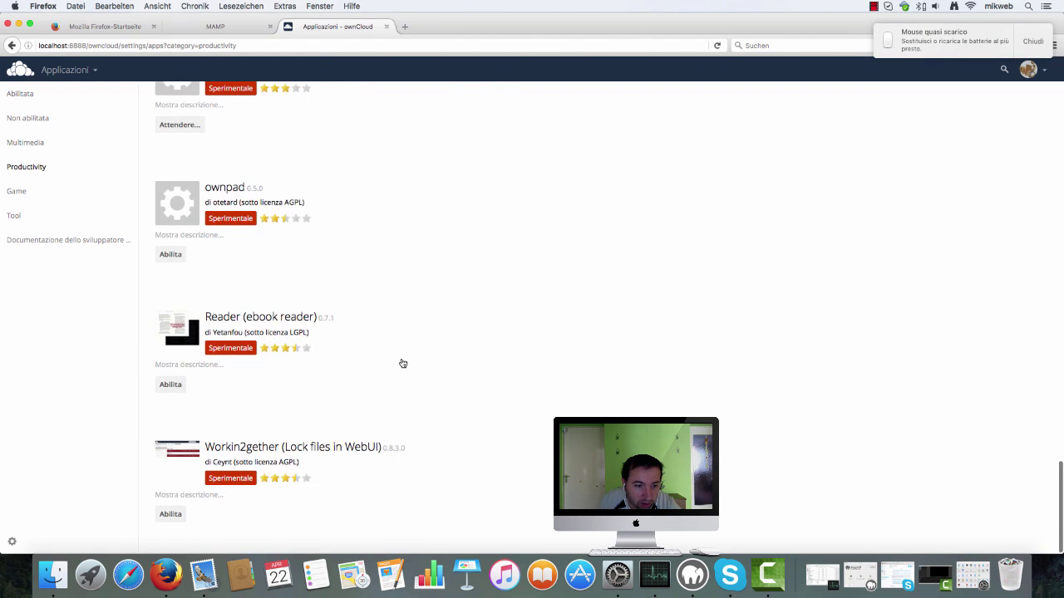
pyautogui.scroll(5, 385, 346)
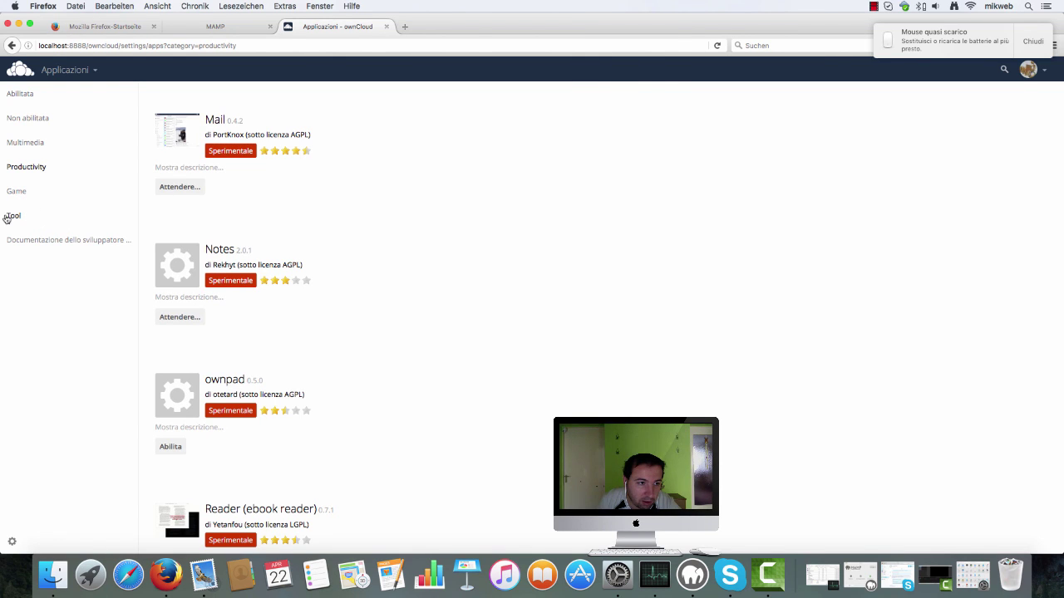
pyautogui.click(15, 218)
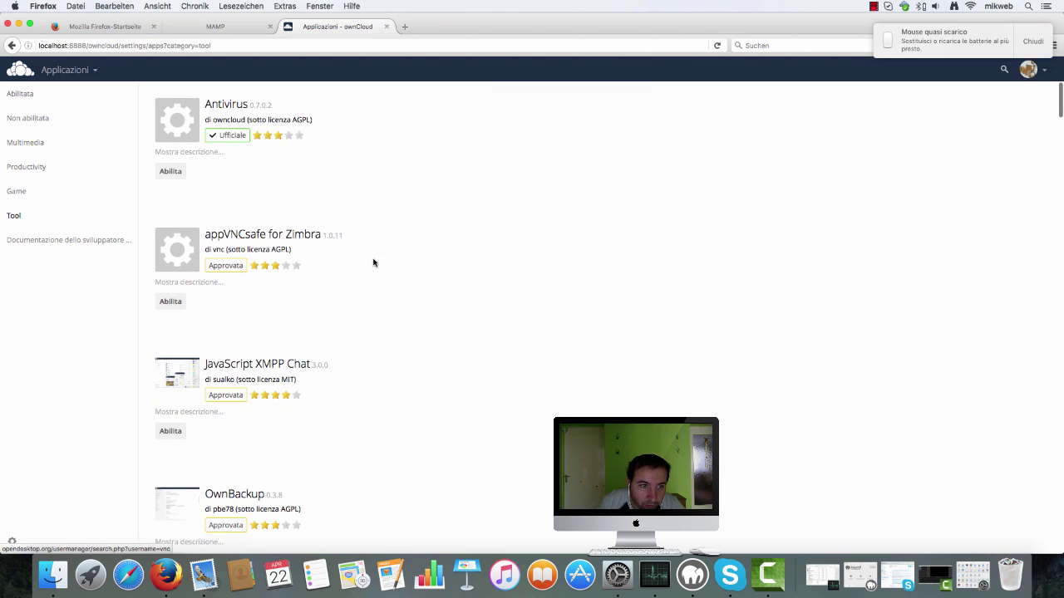
# Look through the approved Tool apps and start enabling the Registration app.
pyautogui.scroll(-2, 352, 214)
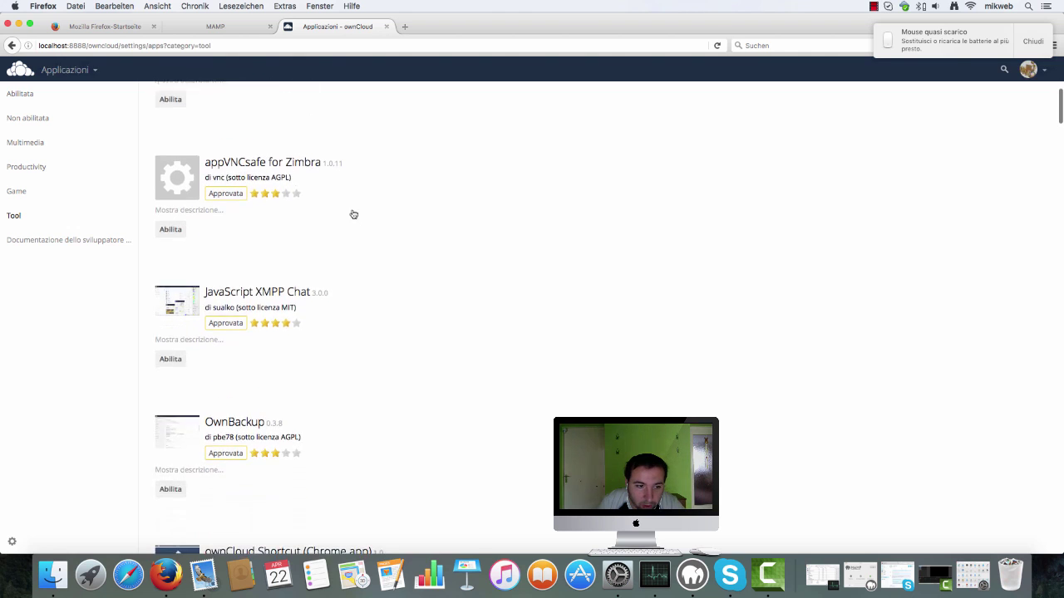
pyautogui.scroll(-10, 405, 270)
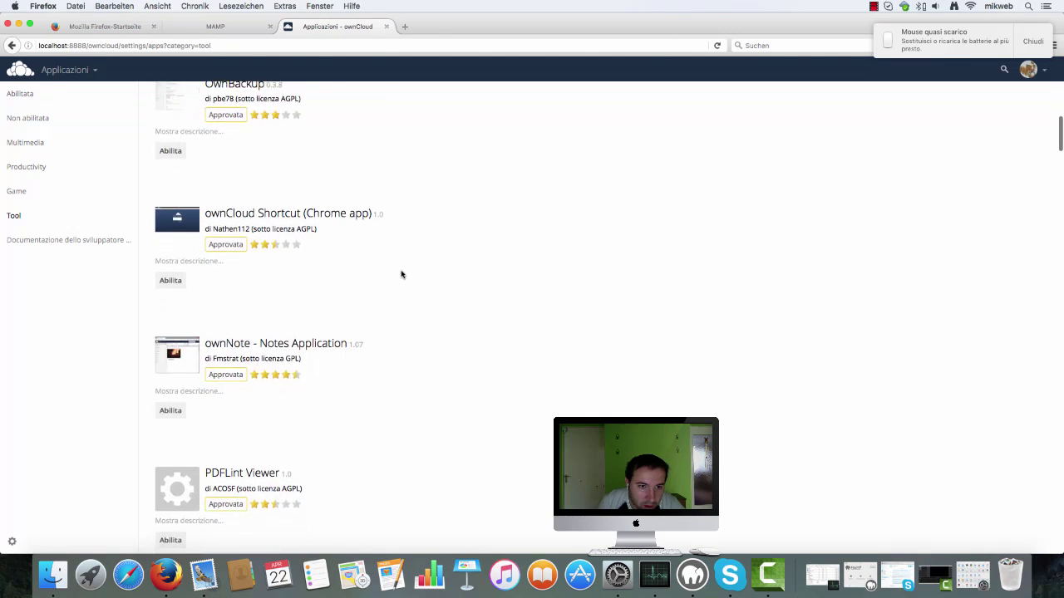
pyautogui.scroll(-5, 401, 274)
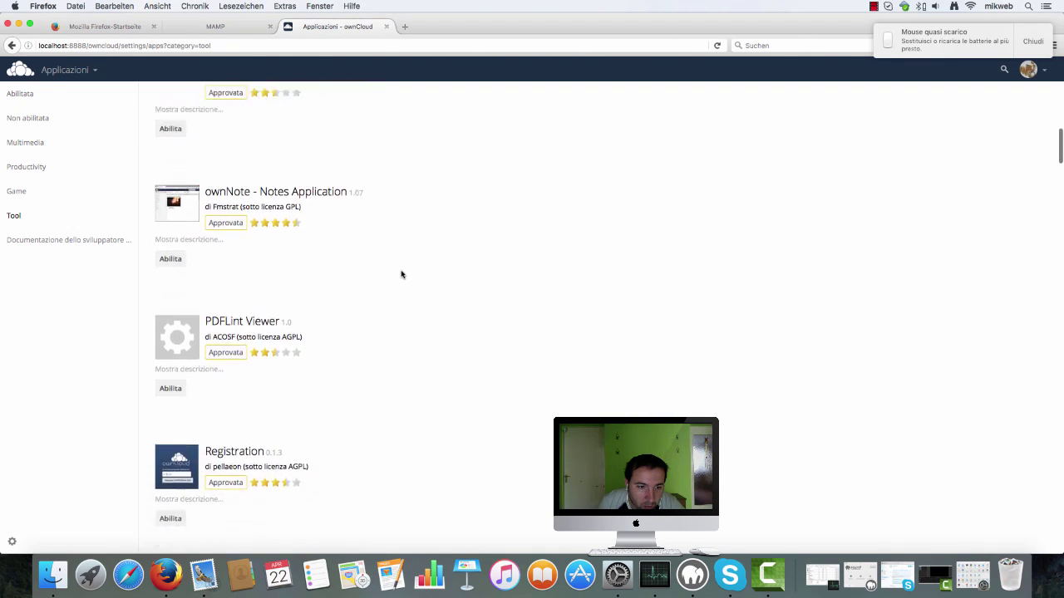
pyautogui.scroll(-2, 402, 274)
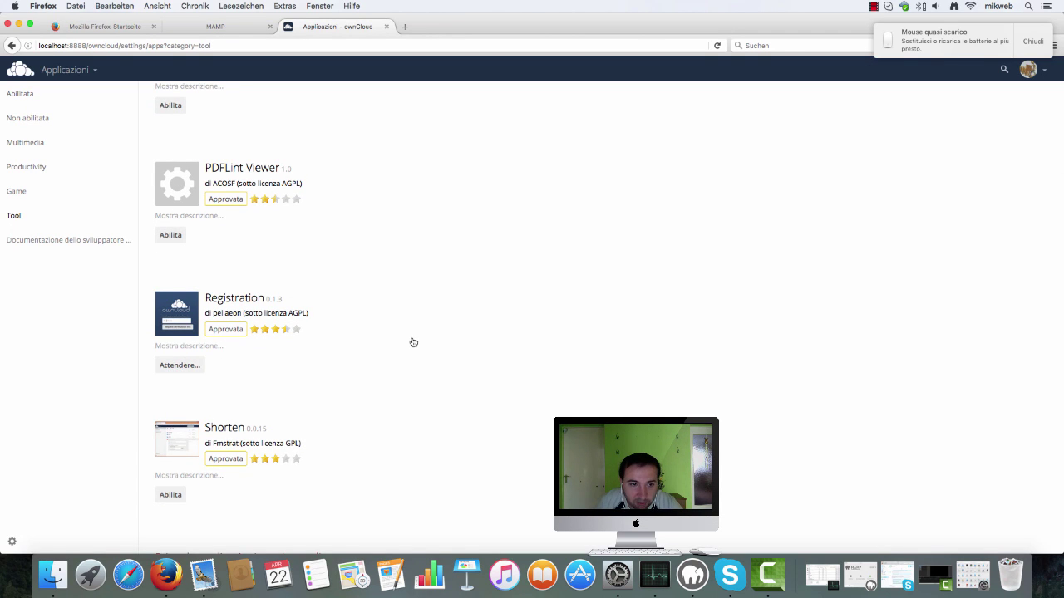
pyautogui.scroll(-10, 446, 346)
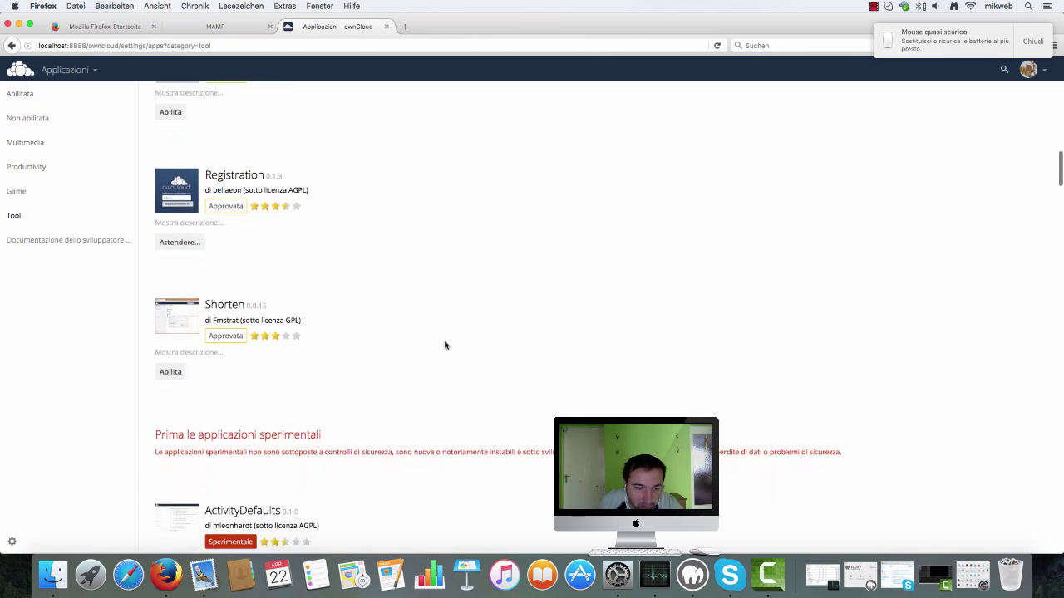
# Browse the experimental Tool apps and try to enable the Passwords app.
pyautogui.scroll(-9, 441, 347)
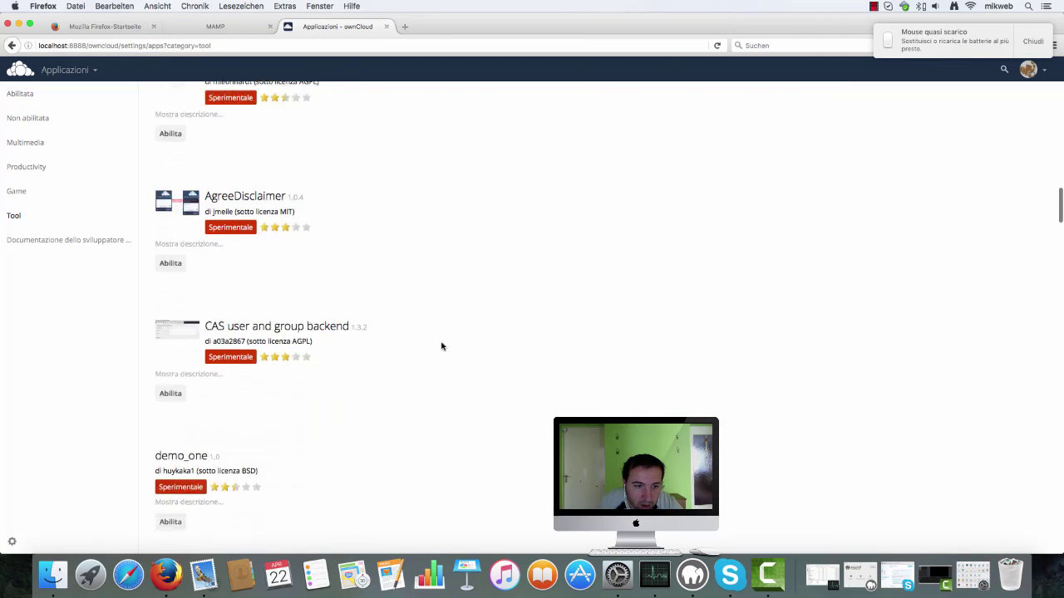
pyautogui.scroll(-2, 441, 346)
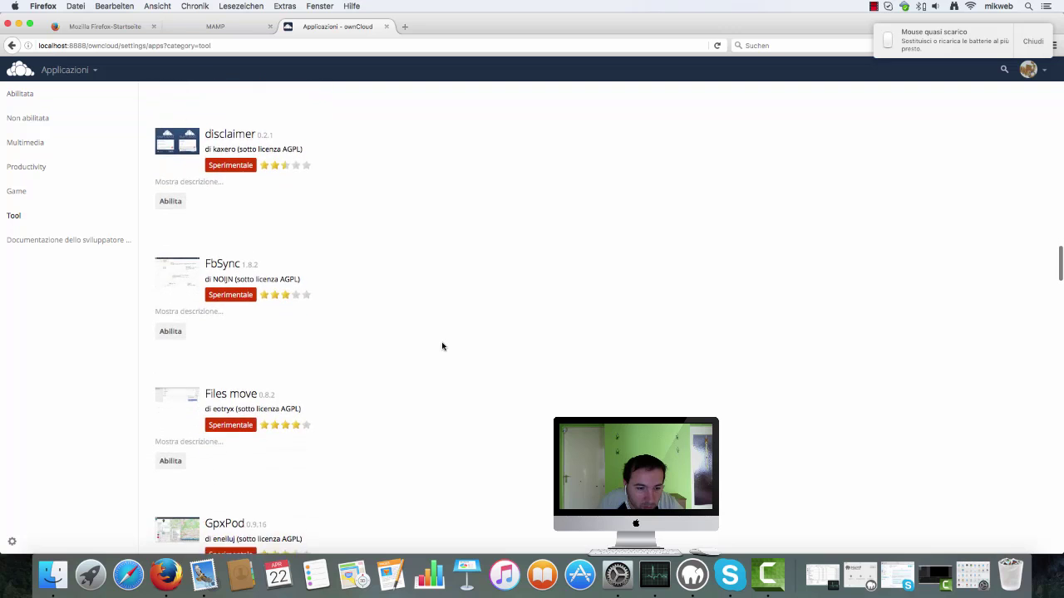
pyautogui.scroll(-7, 442, 347)
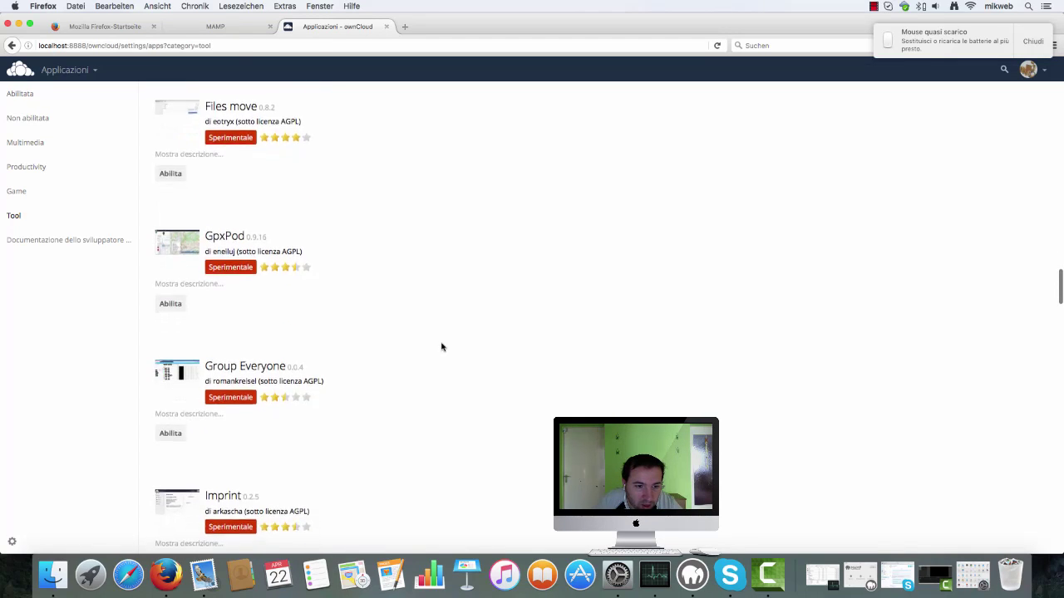
pyautogui.scroll(-5, 441, 347)
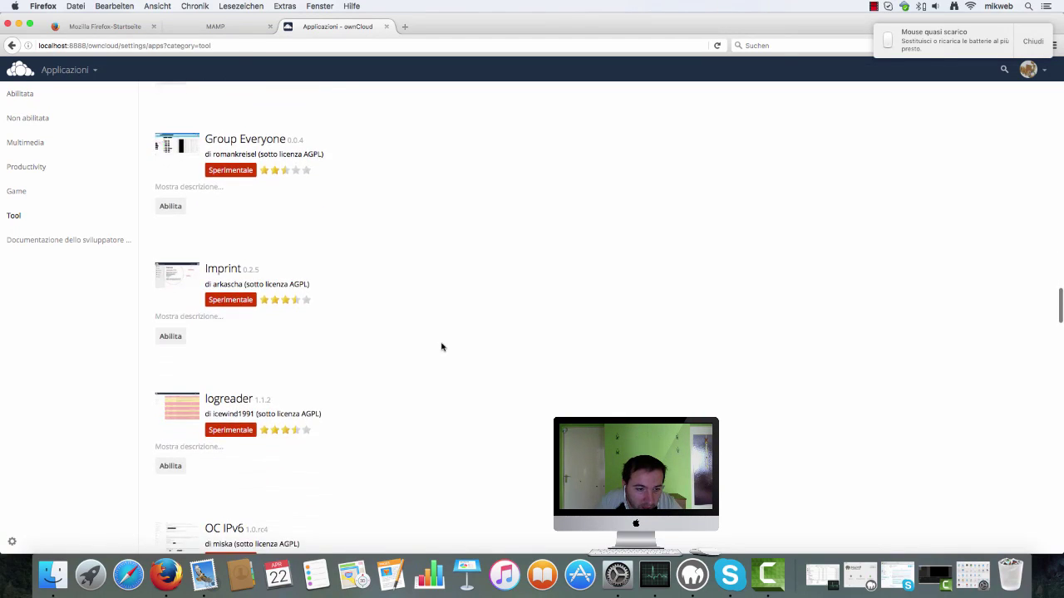
pyautogui.scroll(-7, 442, 346)
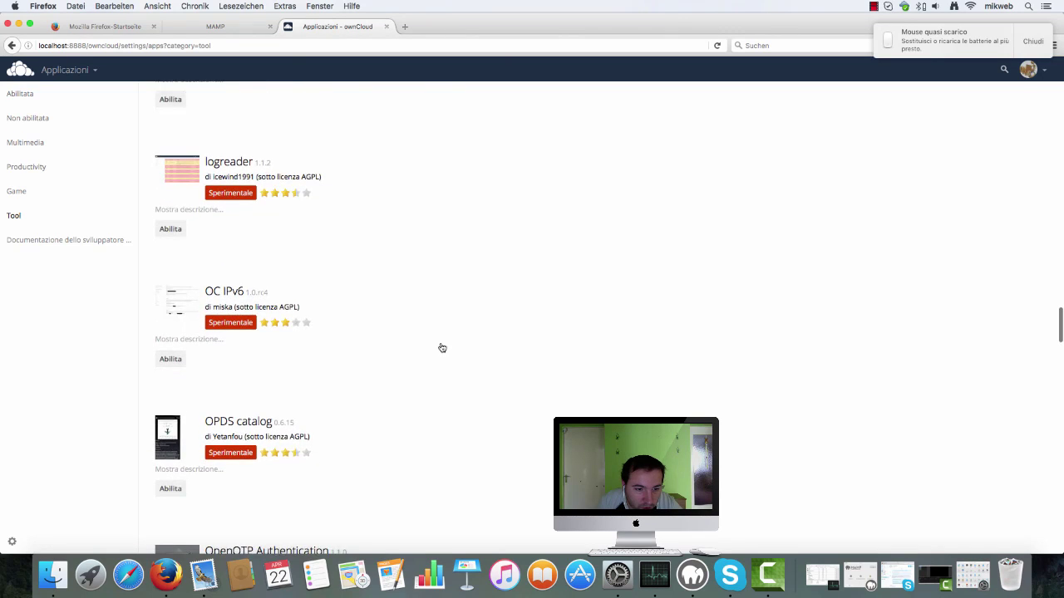
pyautogui.scroll(-5, 441, 347)
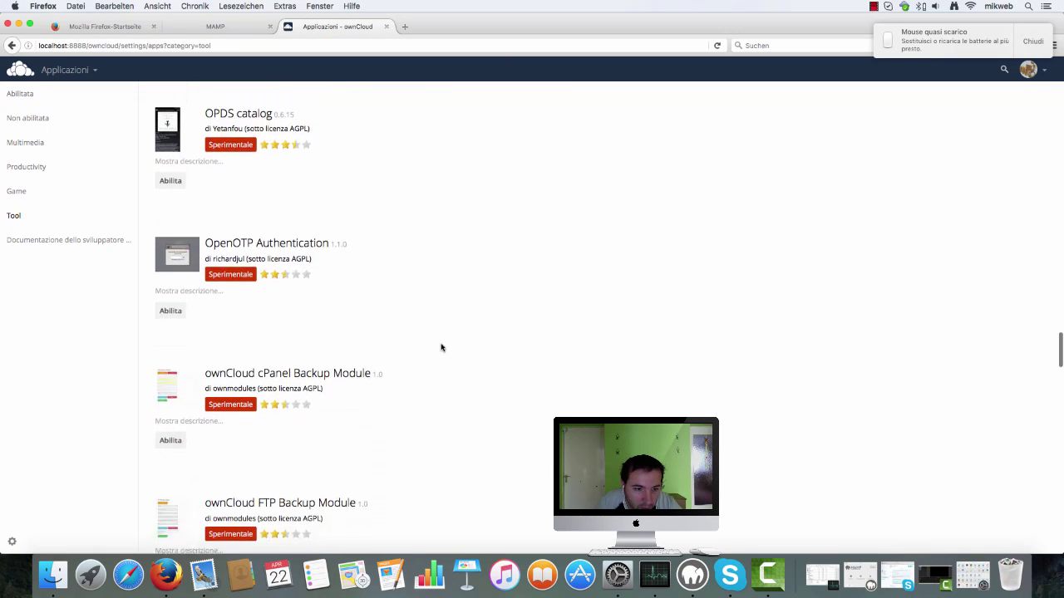
pyautogui.scroll(-7, 442, 349)
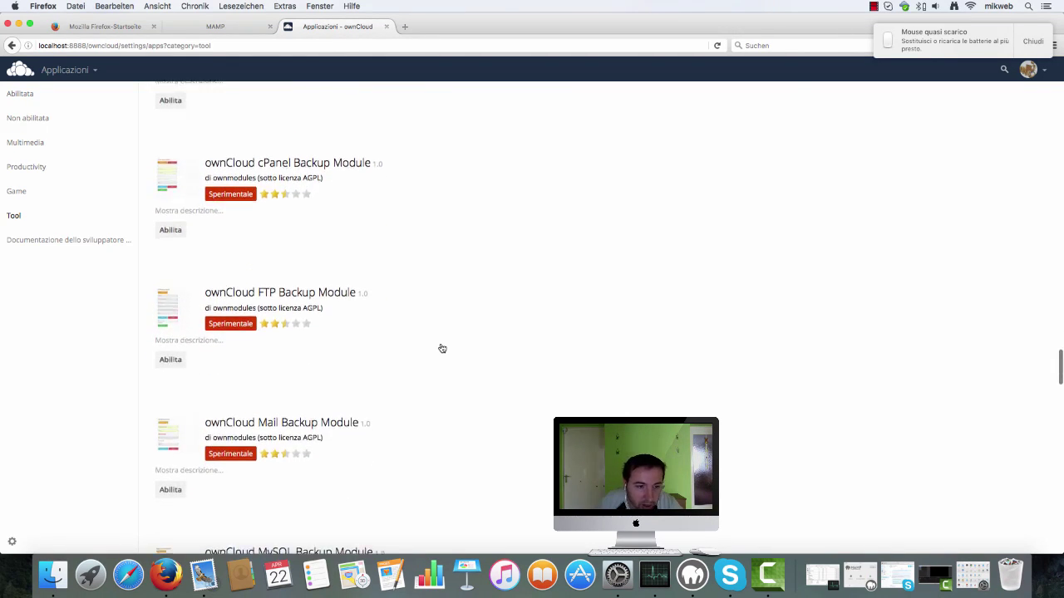
pyautogui.scroll(-5, 446, 341)
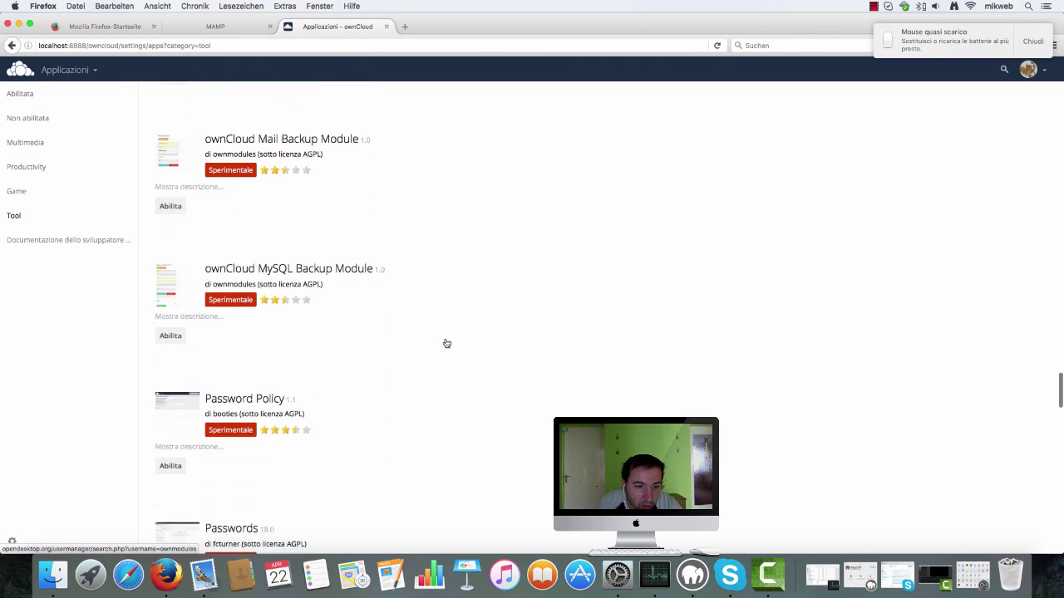
pyautogui.scroll(-3, 445, 343)
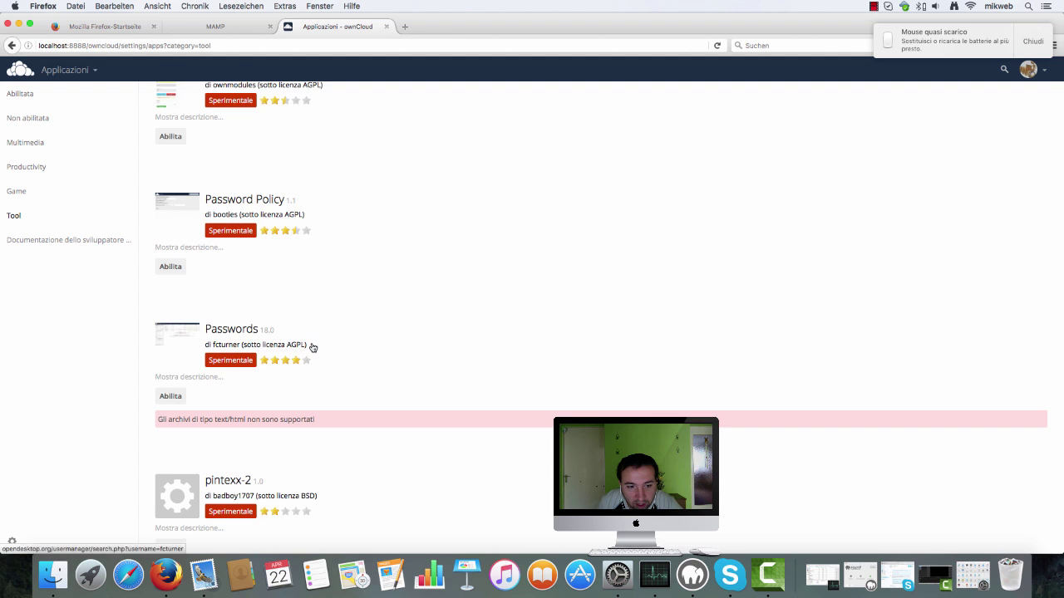
# Look over the remaining experimental Tool apps, from pintexx-2 through user_sql.
pyautogui.scroll(-2, 311, 346)
pyautogui.scroll(-5, 386, 366)
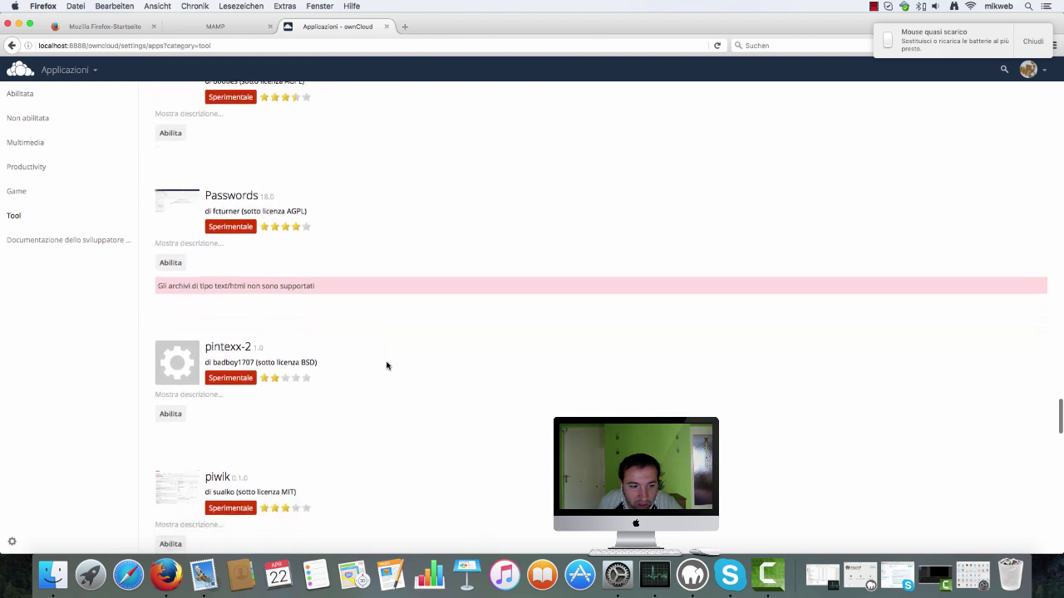
pyautogui.scroll(-9, 387, 366)
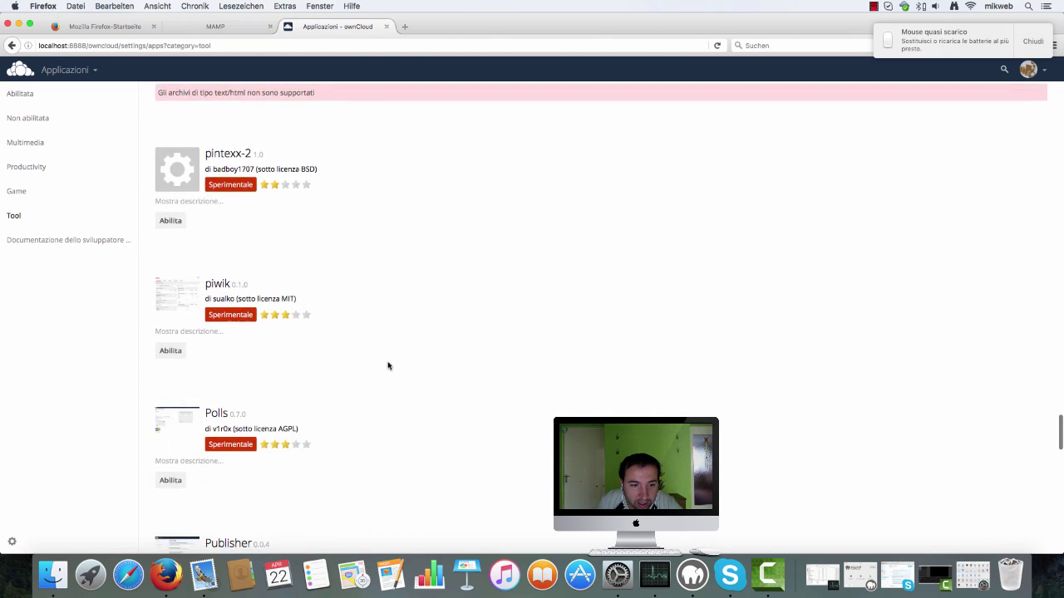
pyautogui.scroll(-8, 399, 365)
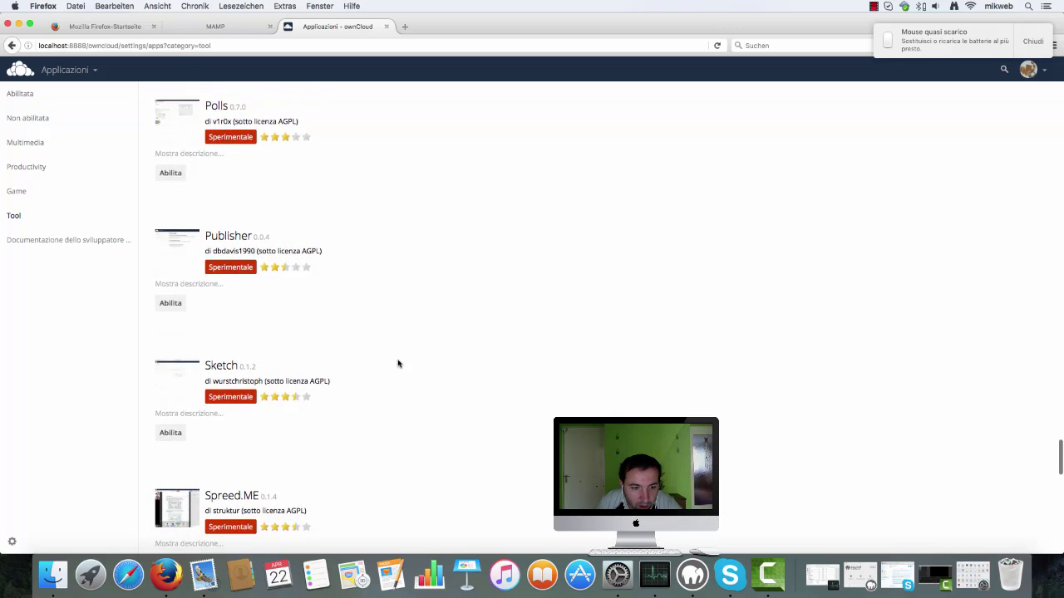
pyautogui.scroll(-6, 398, 364)
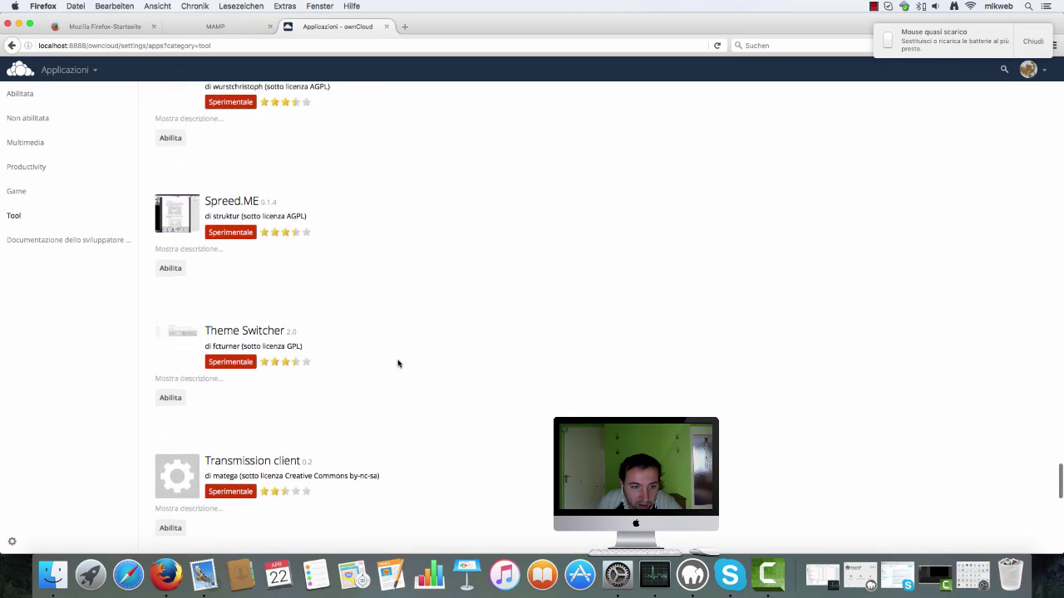
pyautogui.scroll(-10, 398, 363)
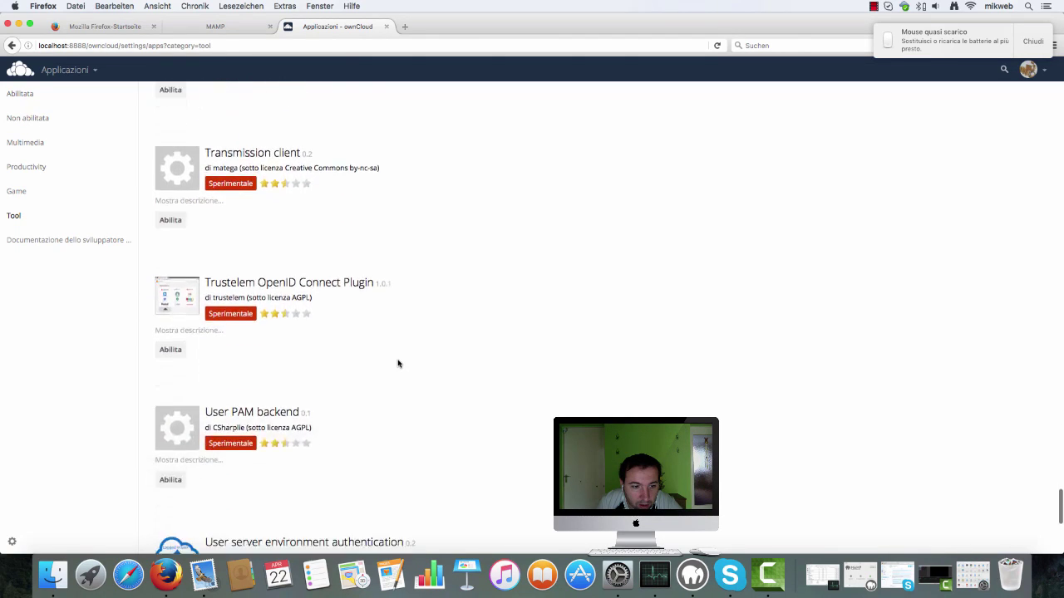
pyautogui.scroll(-3, 399, 365)
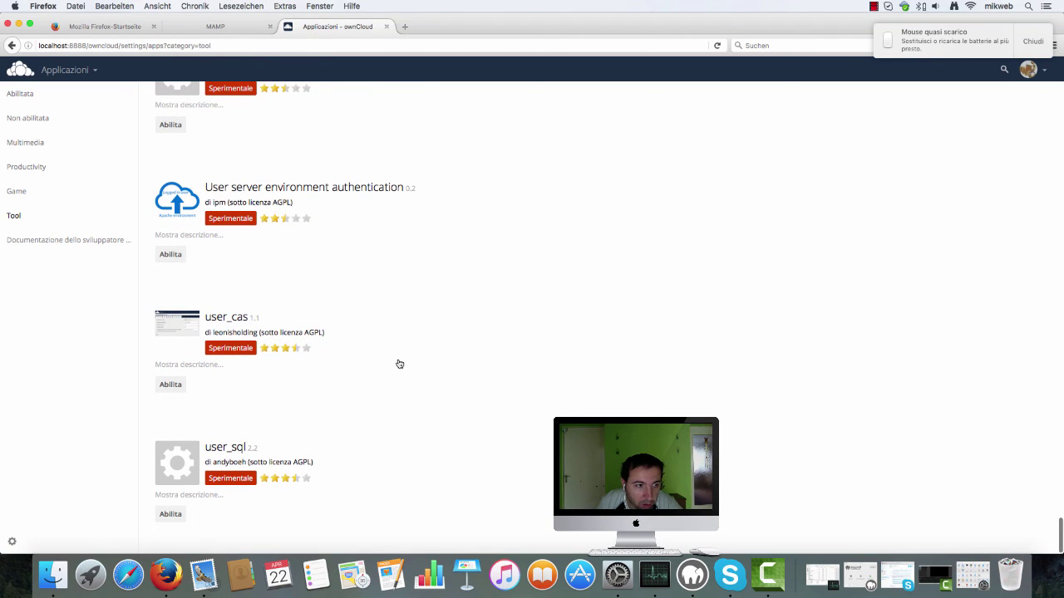
# Return to the Productivity category and check which official, approved and experimental apps are still not enabled.
pyautogui.scroll(20, 398, 364)
pyautogui.click(33, 168)
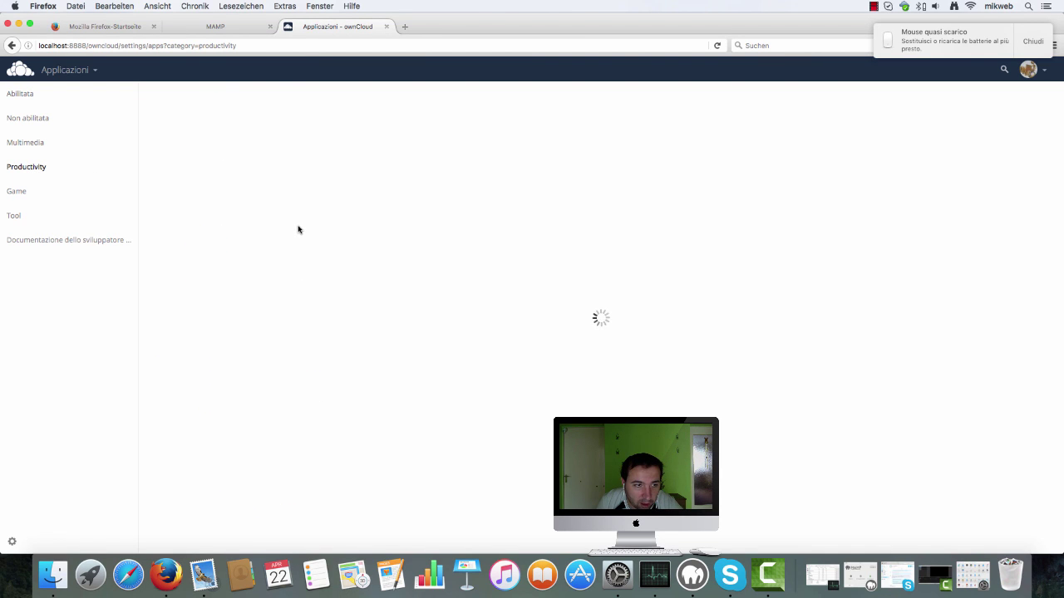
pyautogui.scroll(-1, 340, 277)
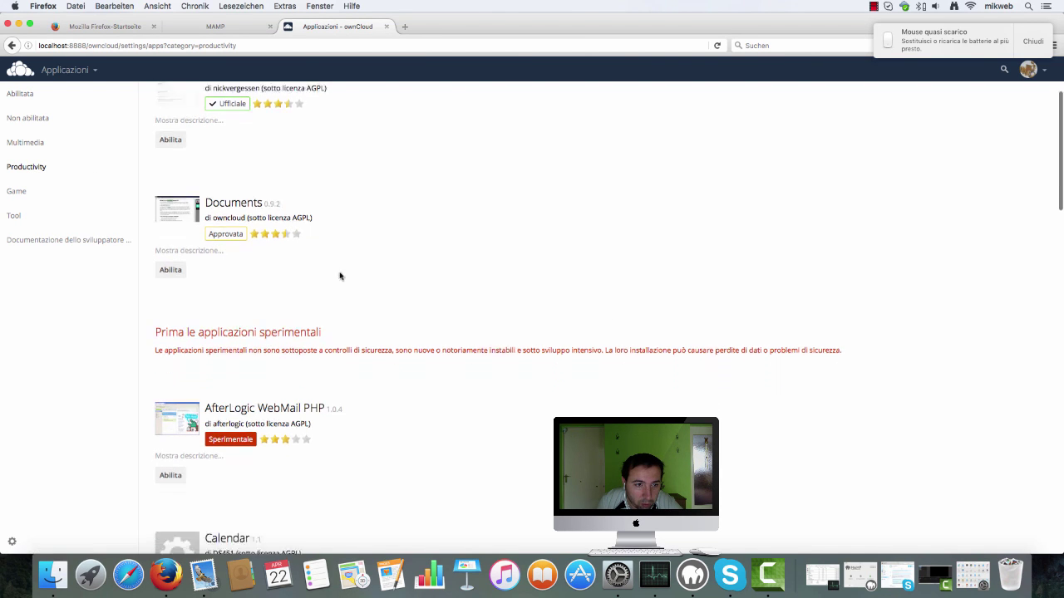
pyautogui.scroll(-3, 340, 277)
pyautogui.scroll(4, 340, 275)
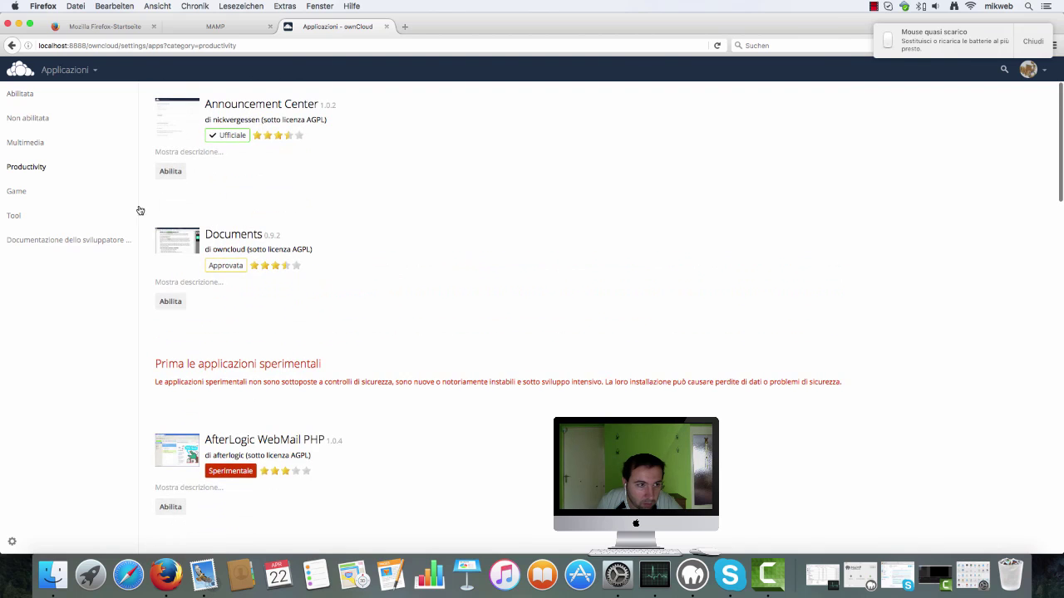
# Show the Multimedia category and look through its approved and experimental apps, from News through Weather.
pyautogui.click(41, 146)
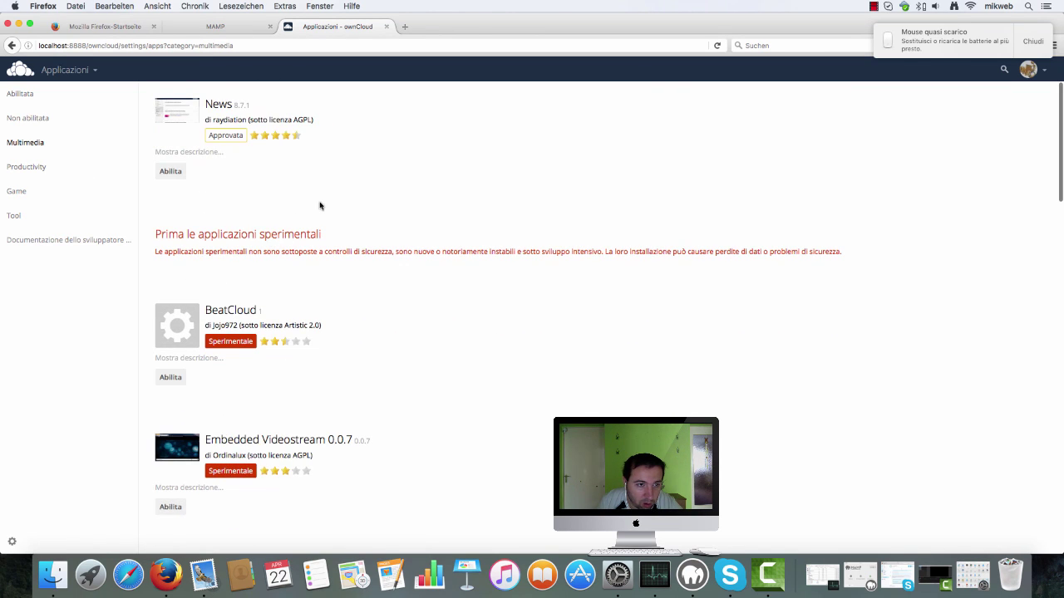
pyautogui.scroll(-5, 344, 238)
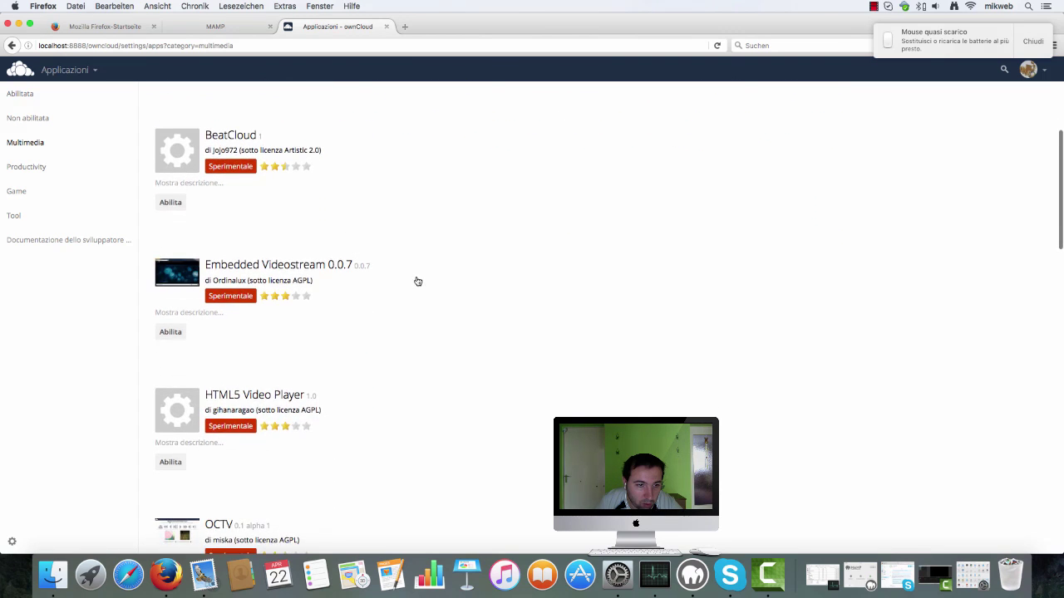
pyautogui.scroll(-10, 418, 281)
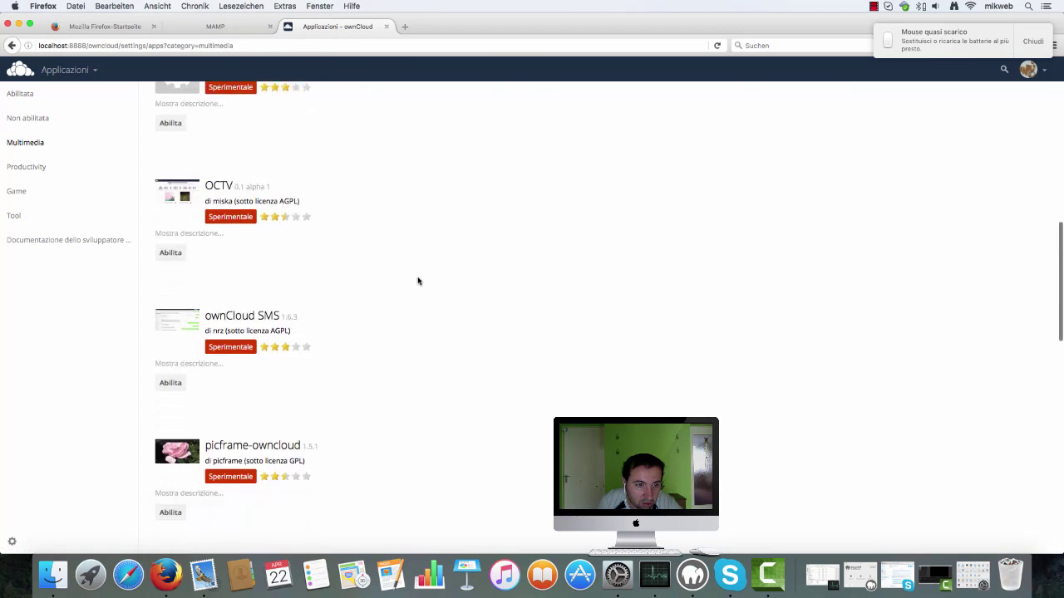
pyautogui.scroll(-8, 418, 281)
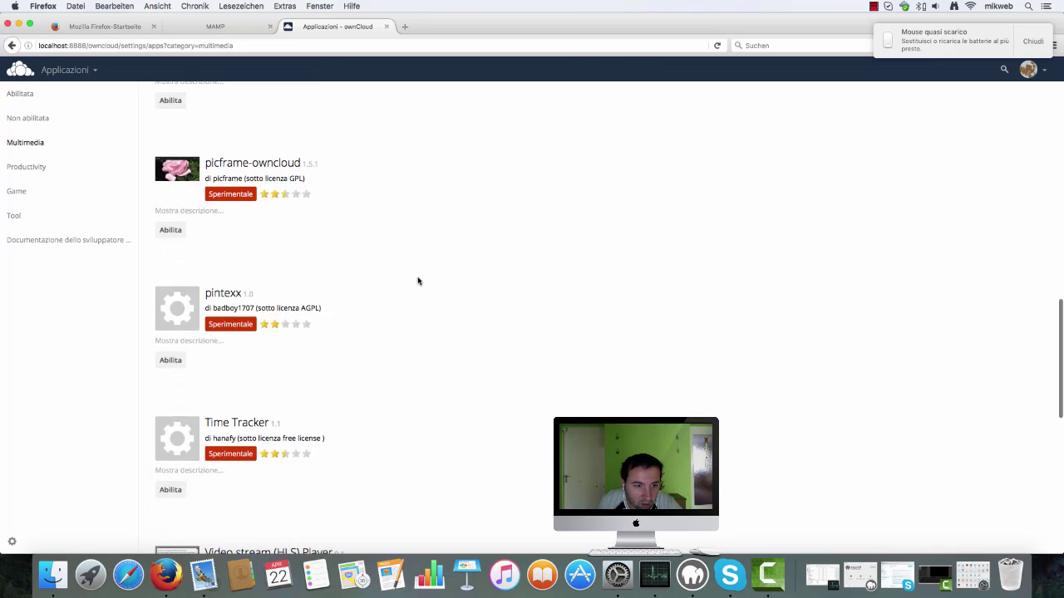
pyautogui.scroll(-12, 418, 281)
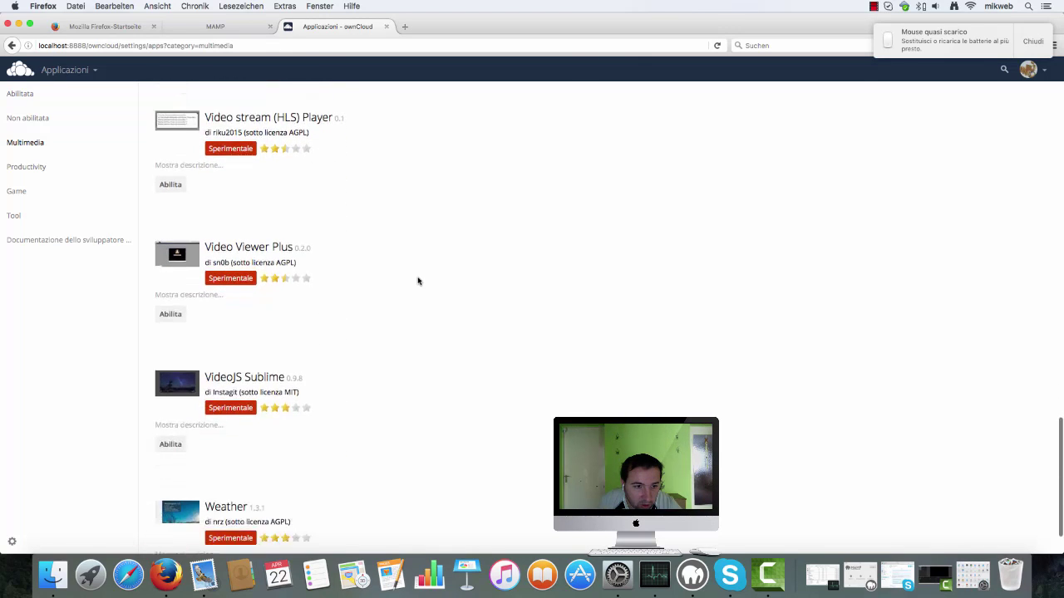
pyautogui.scroll(-2, 418, 281)
pyautogui.scroll(20, 418, 281)
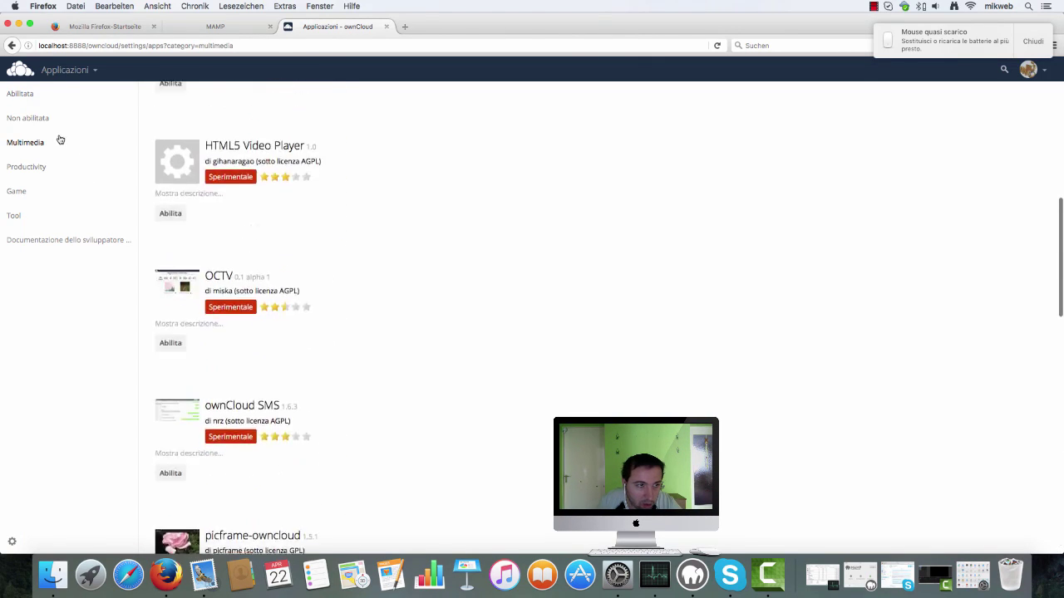
pyautogui.scroll(8, 255, 219)
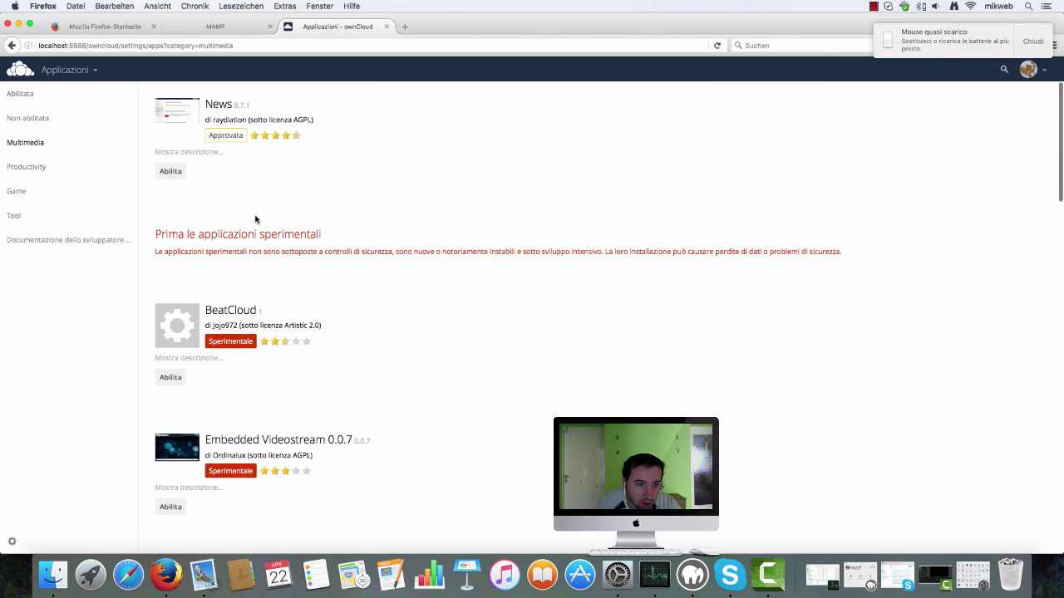
# Check the available apps, open the File app and dismiss the low mouse battery notification.
pyautogui.click(67, 69)
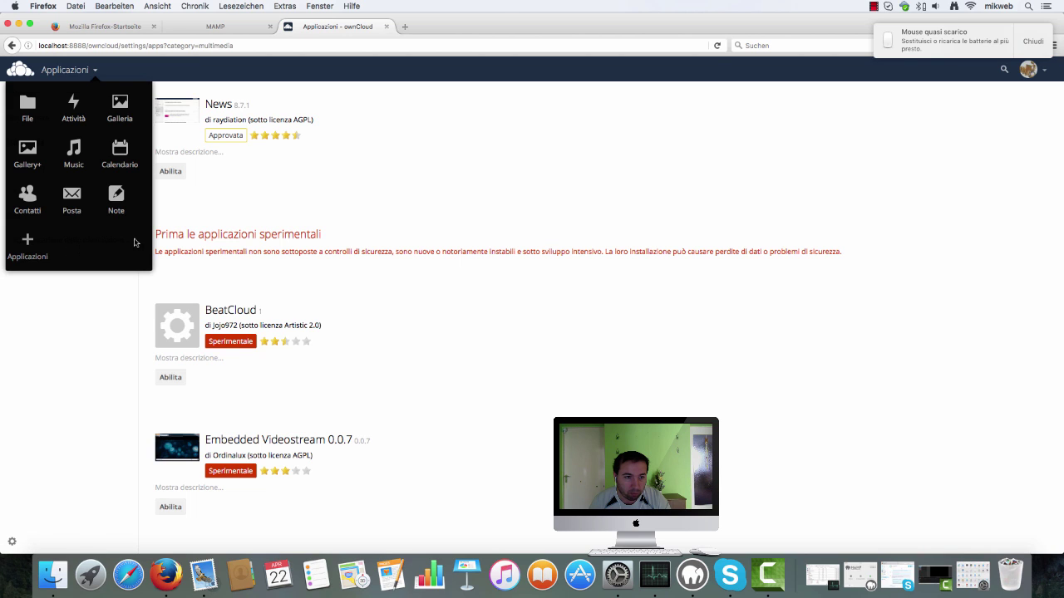
pyautogui.click(40, 110)
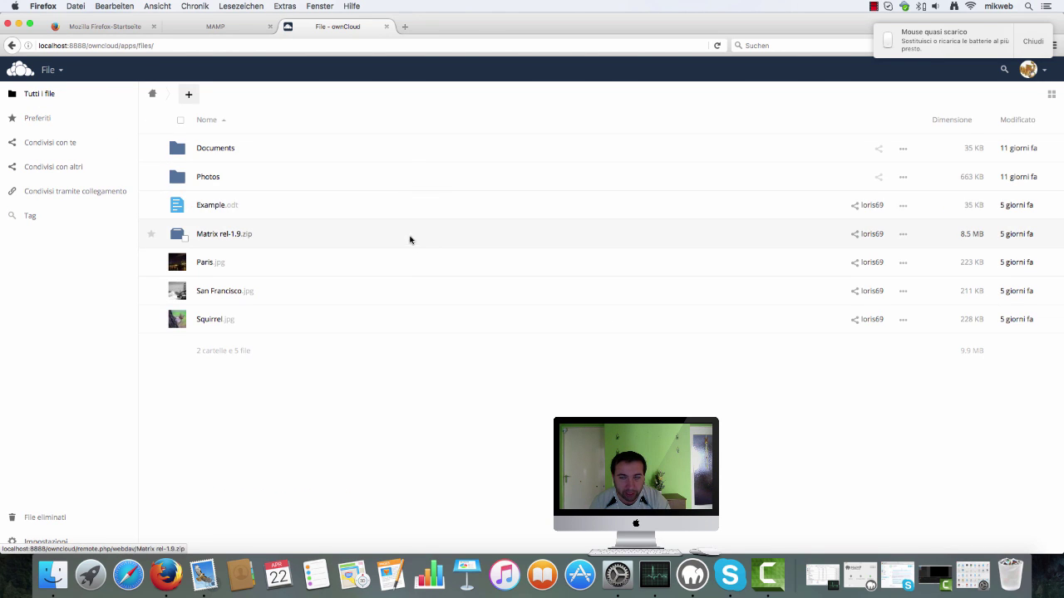
pyautogui.click(1031, 43)
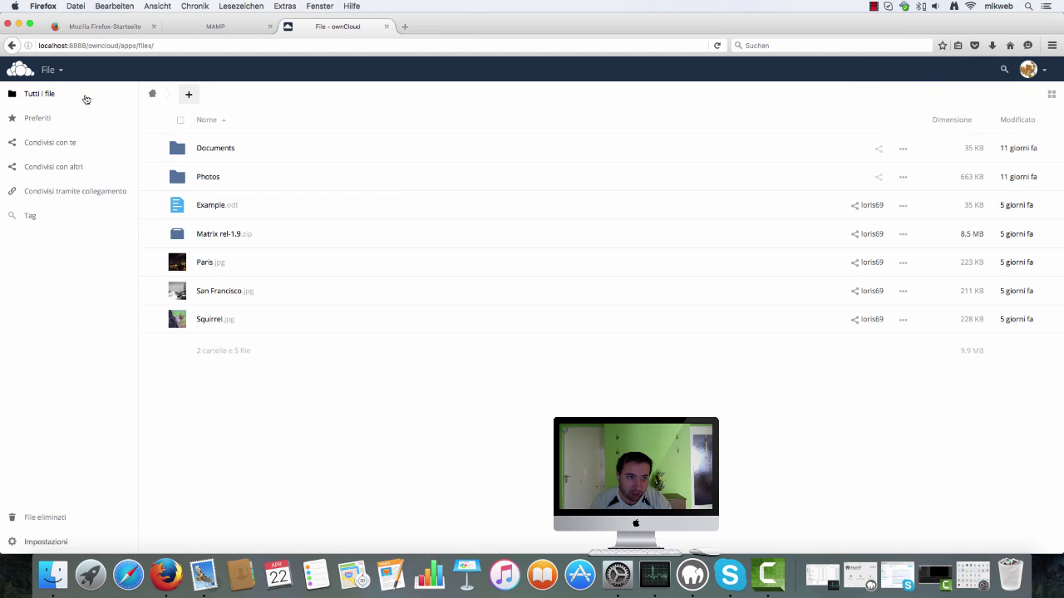
# Switch from the File app to the newly enabled Calendar app.
pyautogui.click(59, 72)
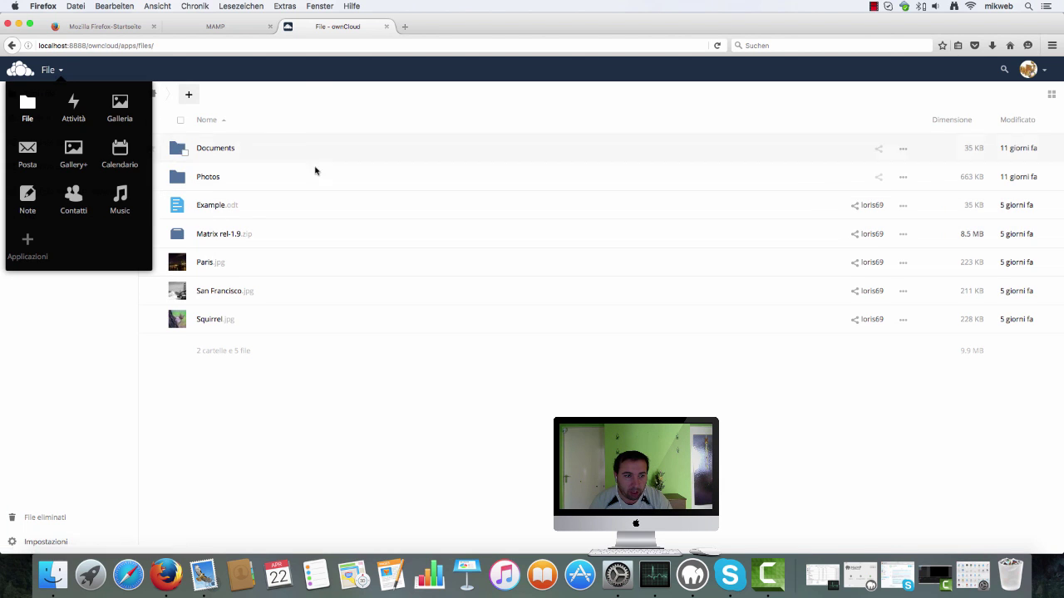
pyautogui.click(130, 157)
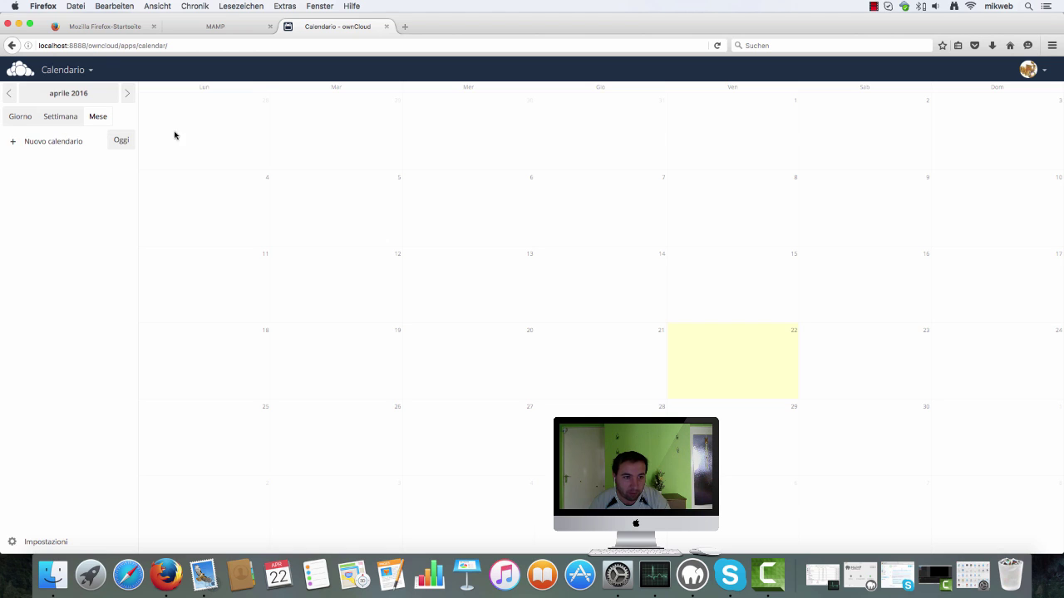
# Create a new calendar named "tutorial" with the purple colour.
pyautogui.click(46, 144)
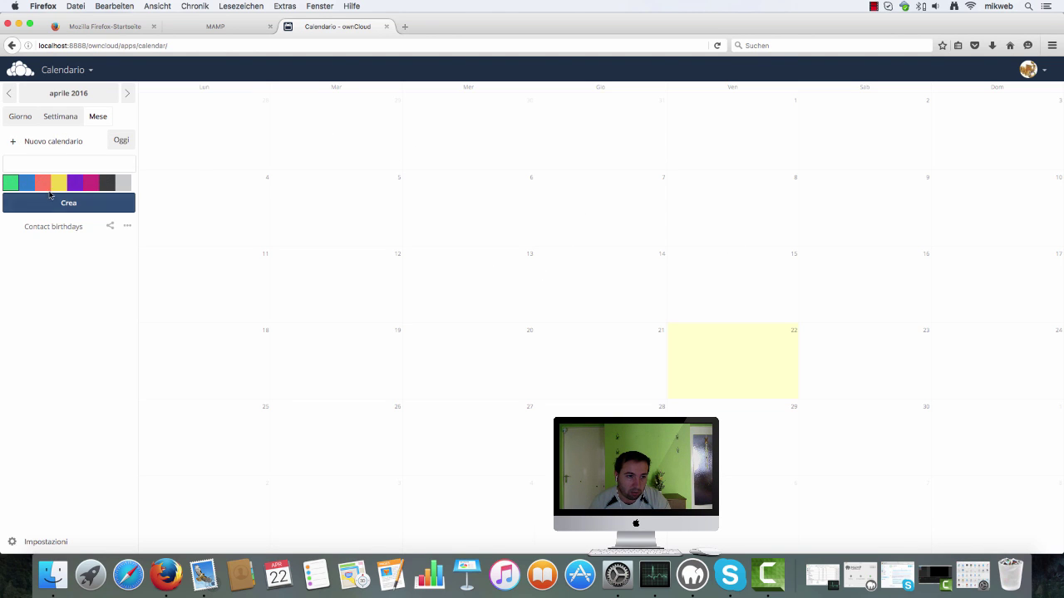
pyautogui.click(77, 191)
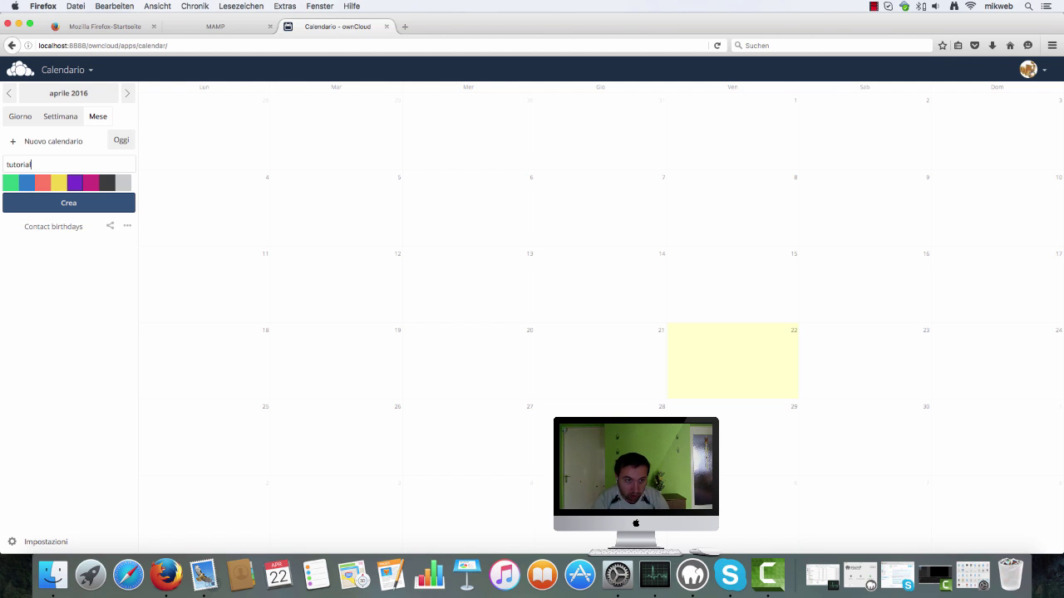
pyautogui.click(70, 206)
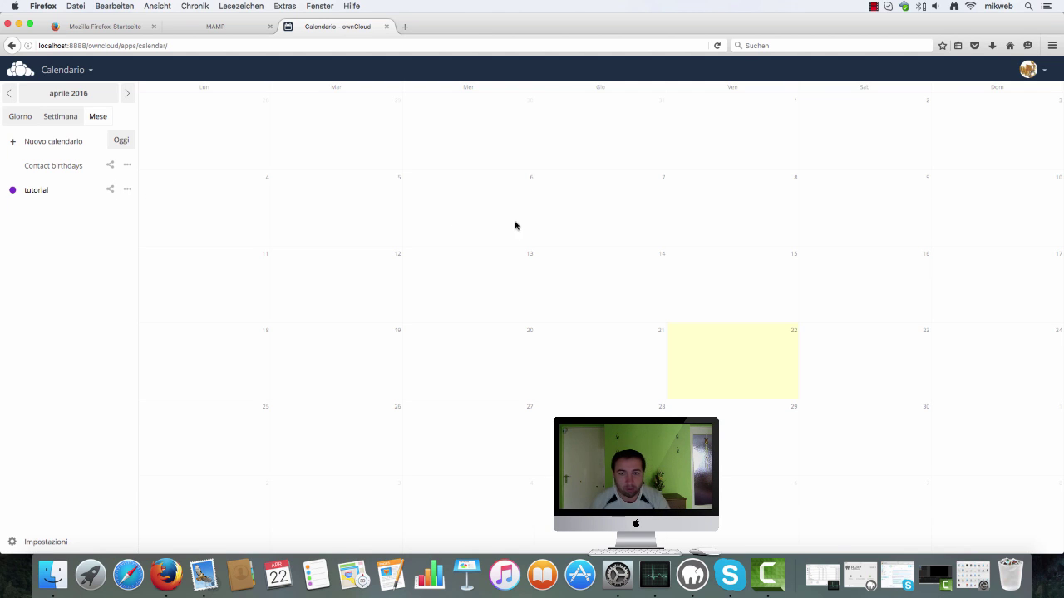
# Start an event on 22 April 2016 titled "solo un test" in the tutorial calendar, with "tutto il giorno" as its location.
pyautogui.scroll(-1, 629, 287)
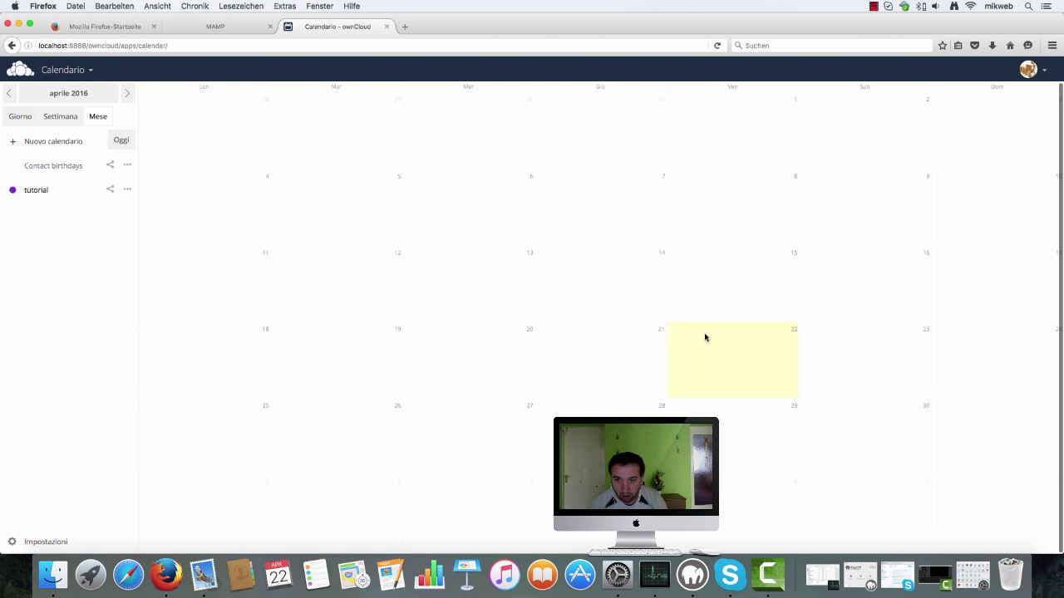
pyautogui.click(744, 350)
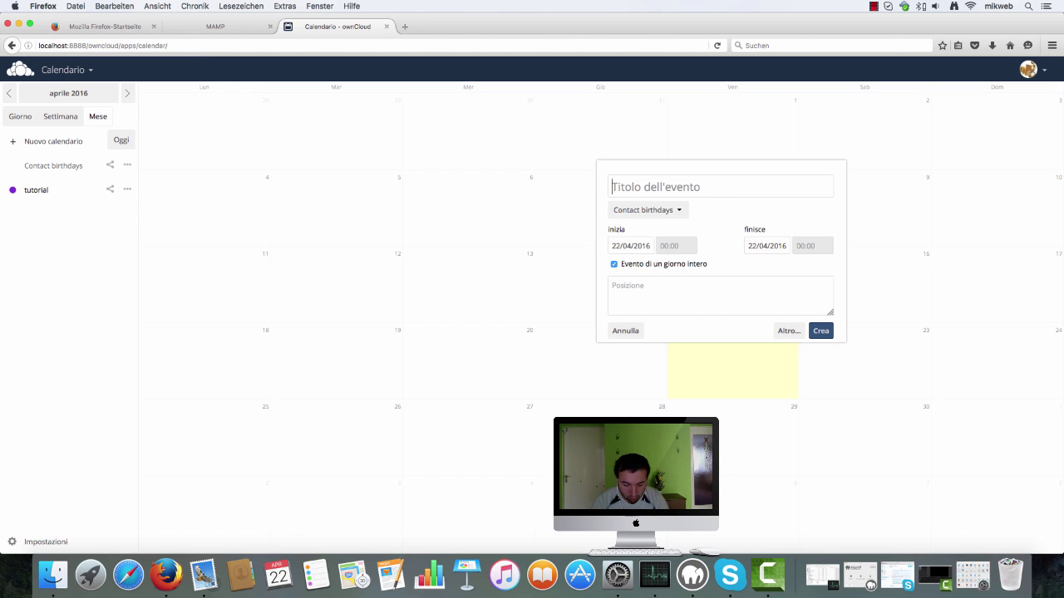
pyautogui.write('solo un test')
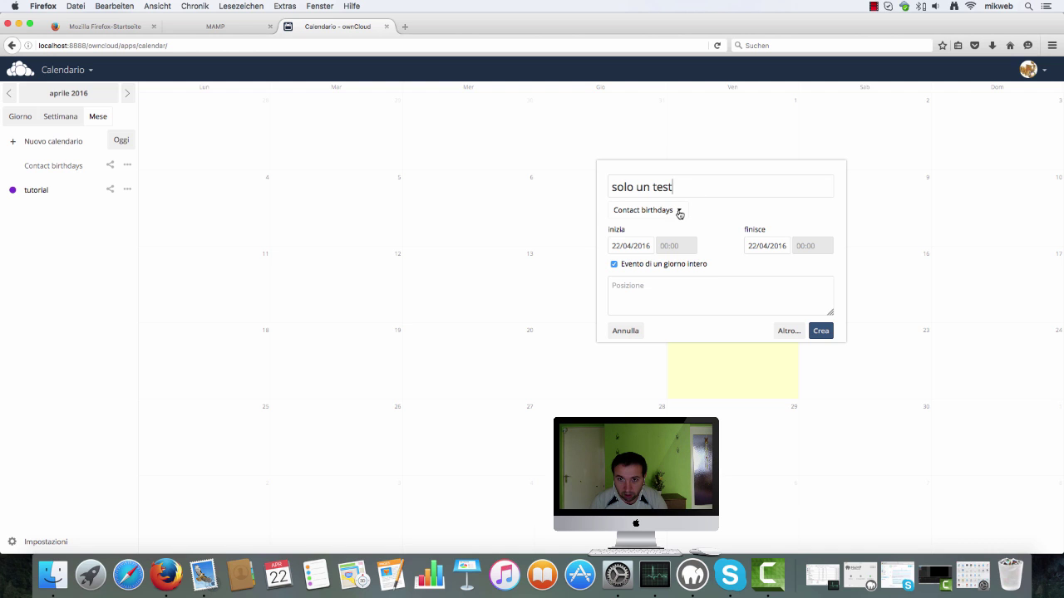
pyautogui.click(679, 211)
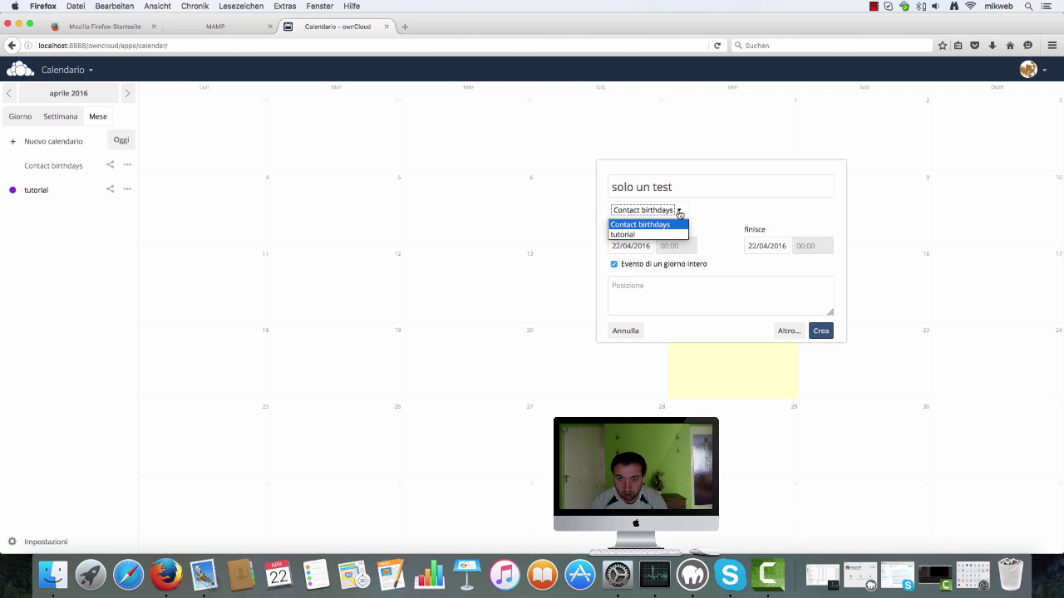
pyautogui.click(638, 235)
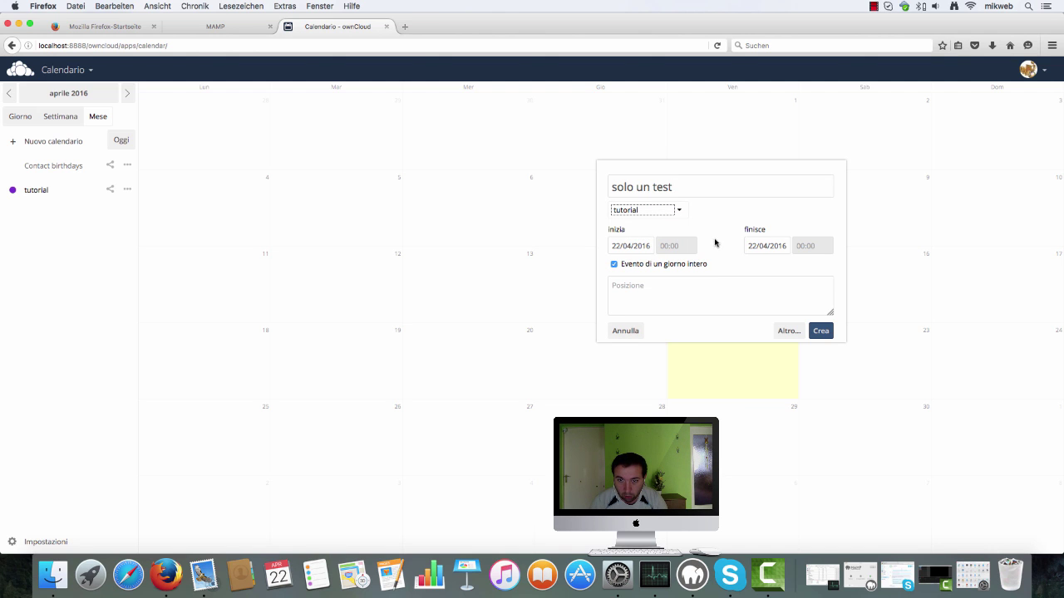
pyautogui.click(728, 289)
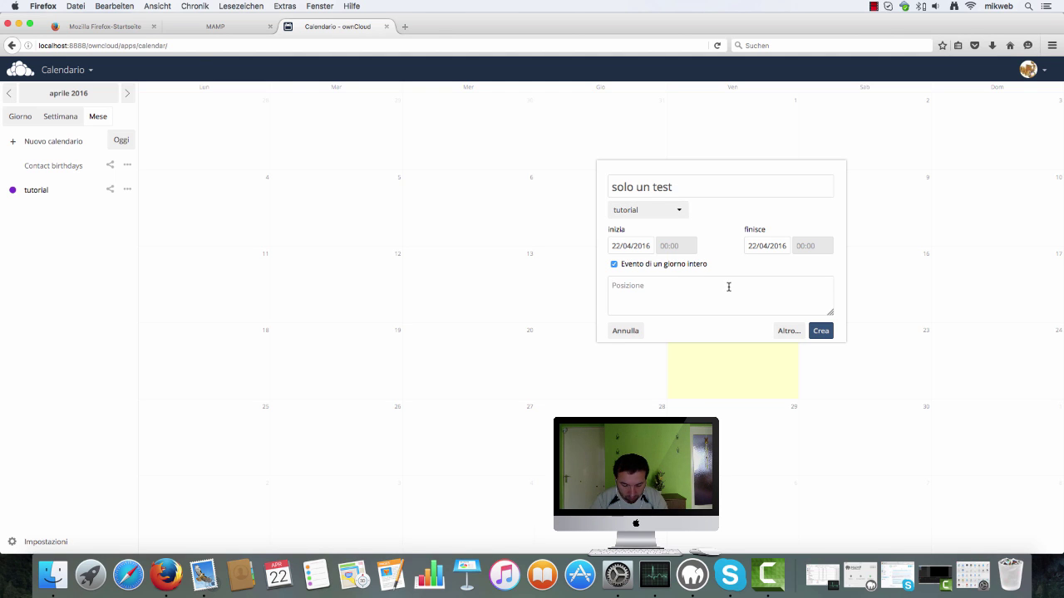
pyautogui.write('tutto il giorno')
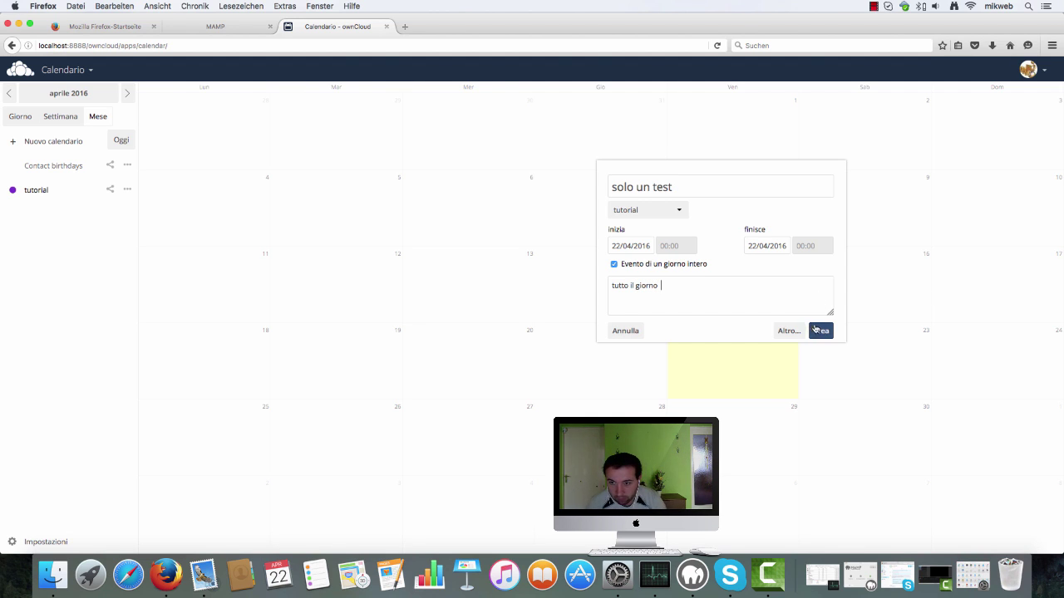
# In the event's extended details, replace the all-day setting with a 13:00 start and add the description "solo un test per il tutororial".
pyautogui.click(789, 331)
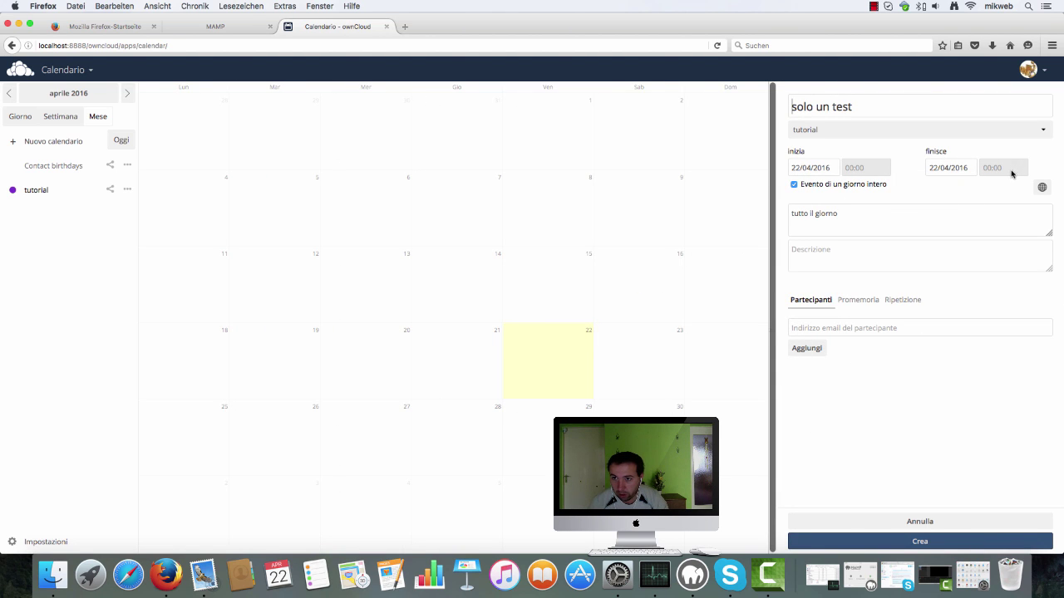
pyautogui.click(793, 186)
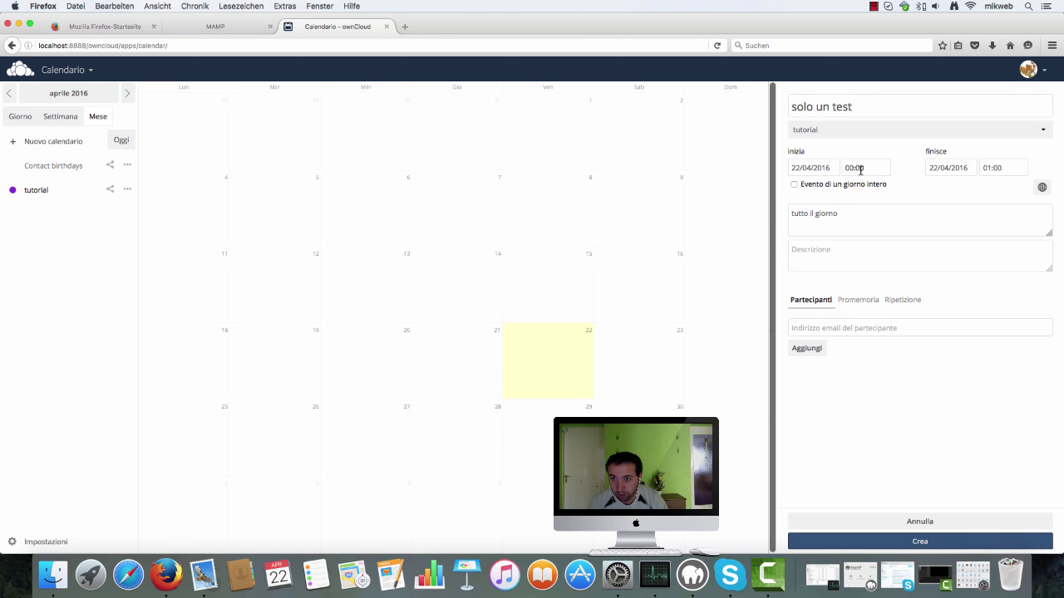
pyautogui.click(860, 169)
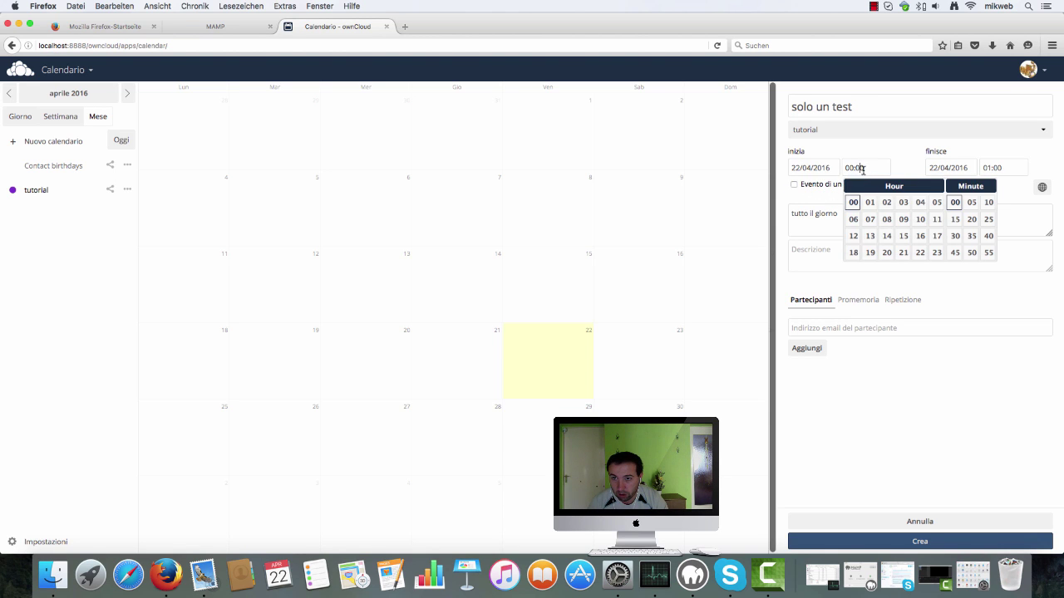
pyautogui.click(870, 236)
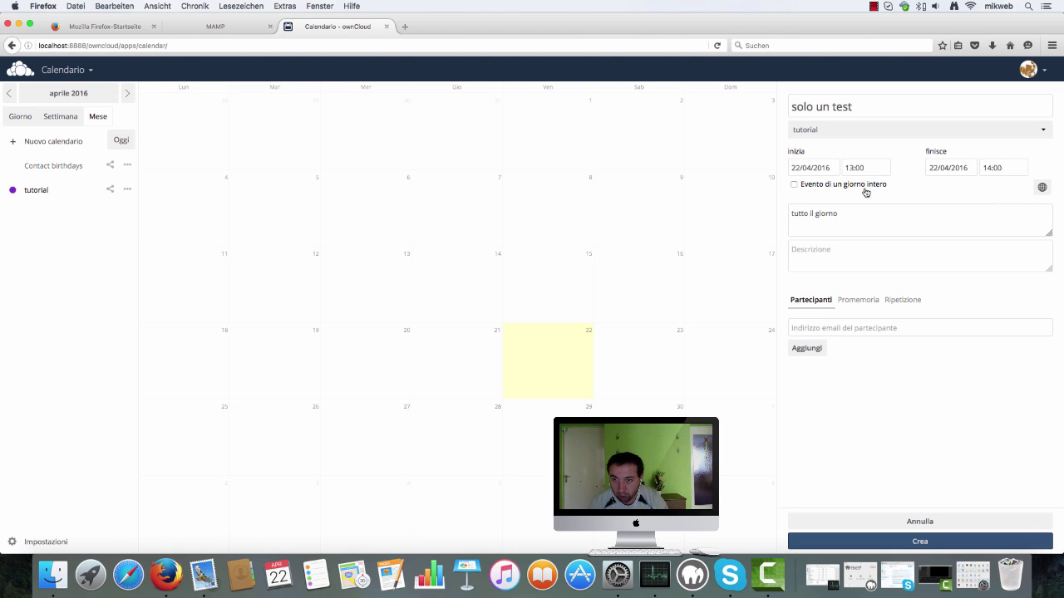
pyautogui.click(977, 245)
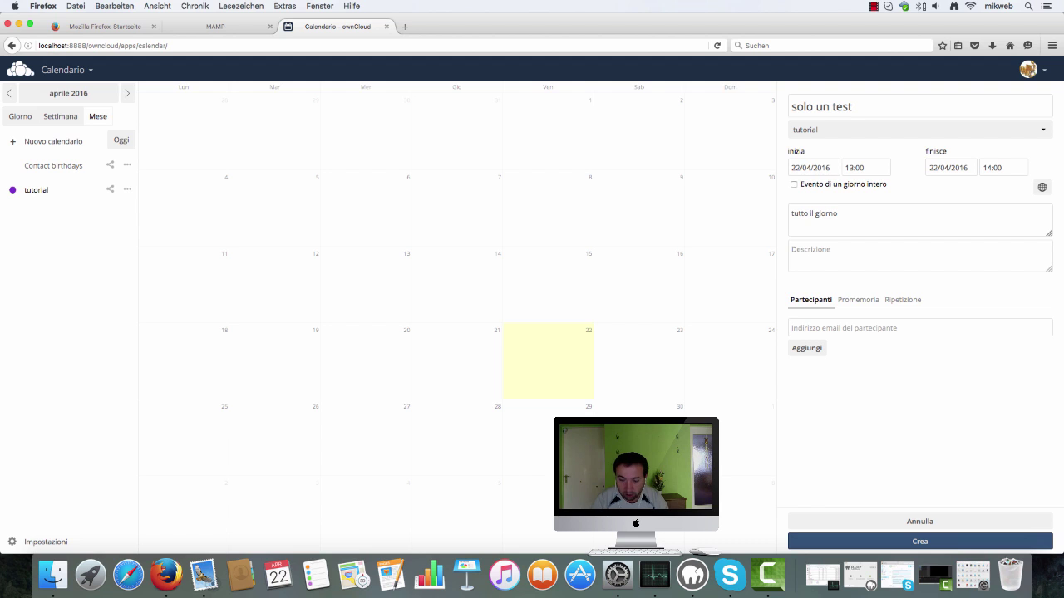
pyautogui.write('solo un test per il tutororial')
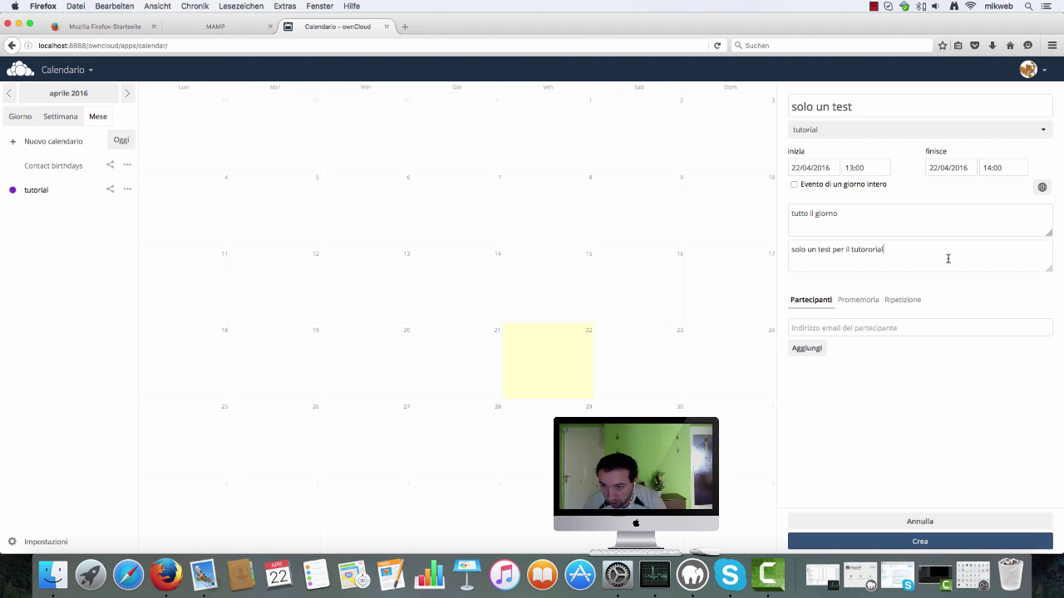
# Add an audio reminder to the event, set to 5 minutes before the start.
pyautogui.click(863, 301)
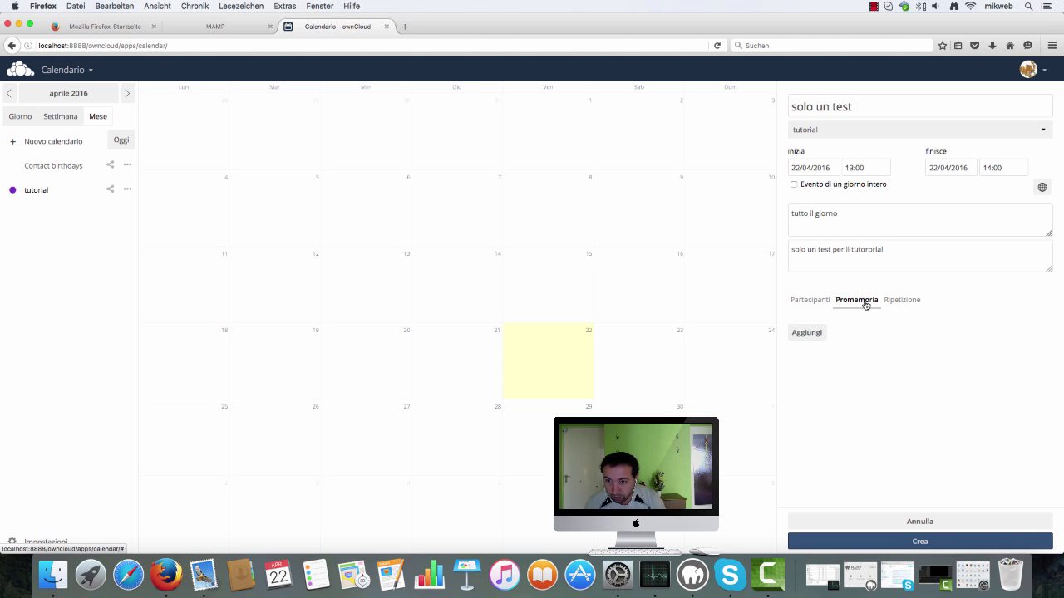
pyautogui.click(807, 333)
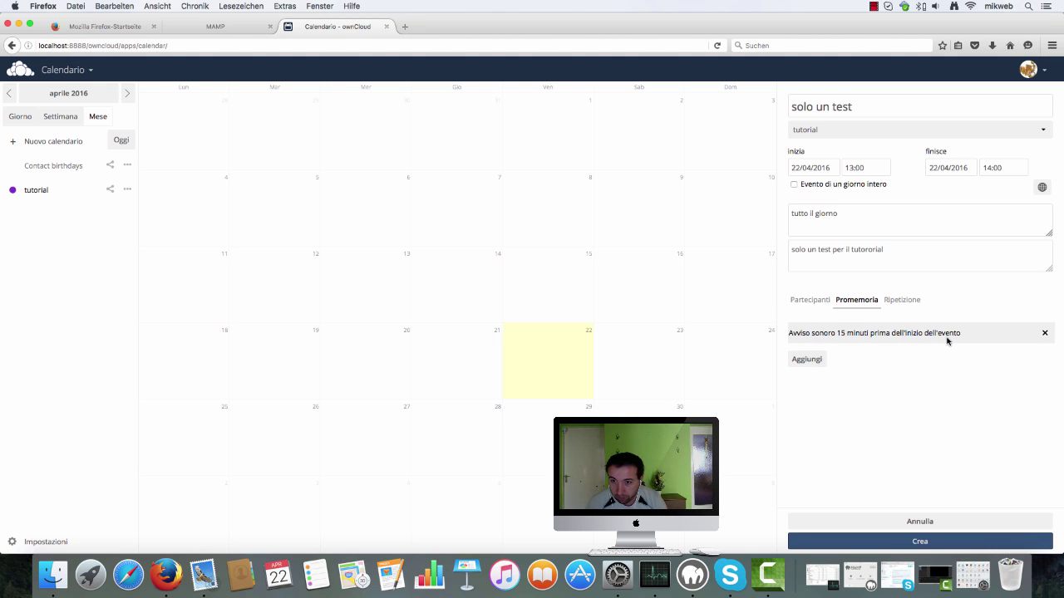
pyautogui.click(1010, 340)
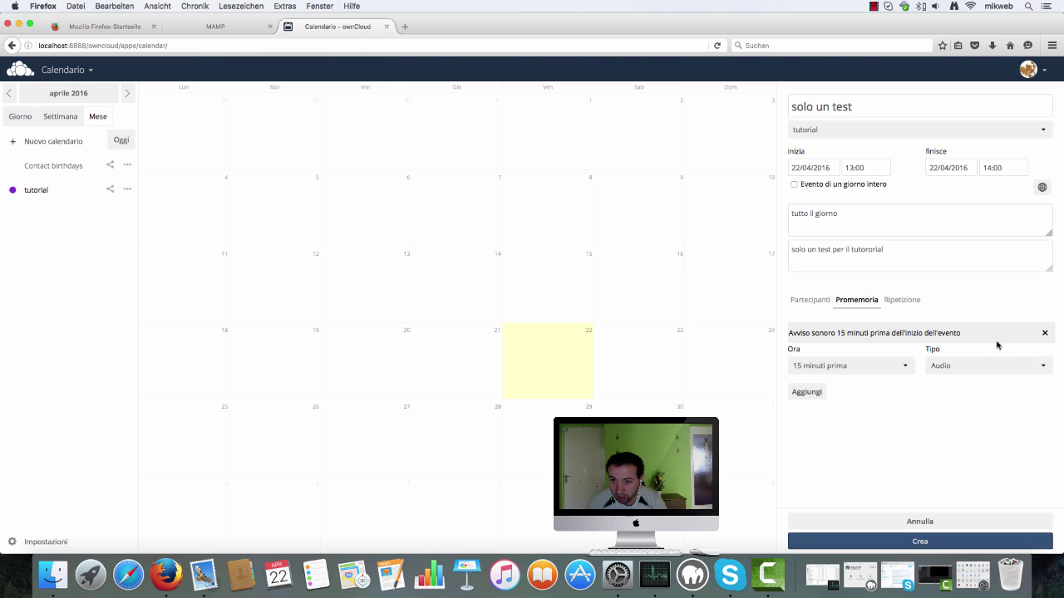
pyautogui.click(899, 371)
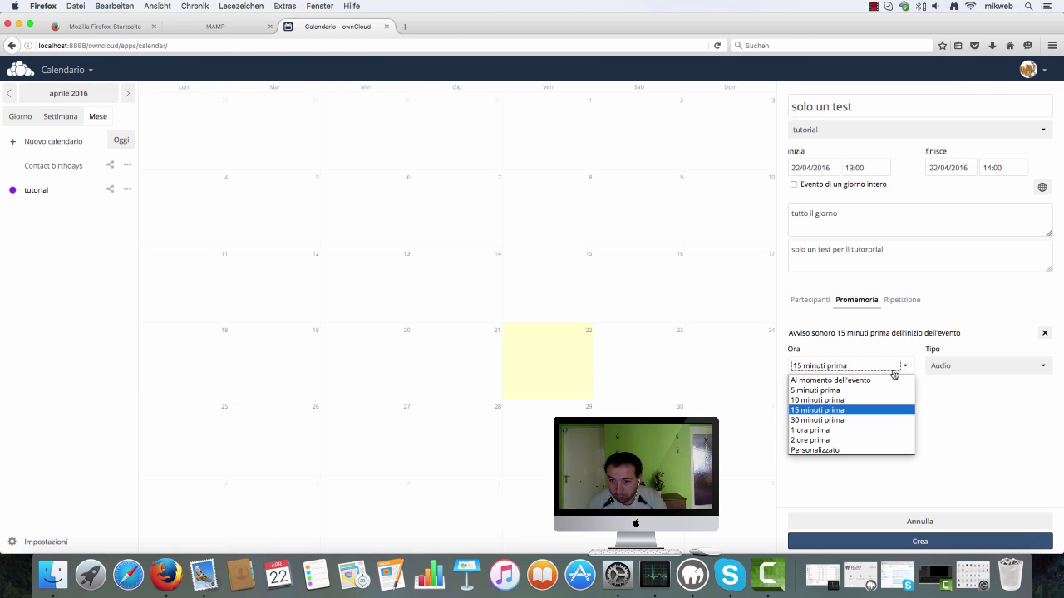
pyautogui.click(861, 390)
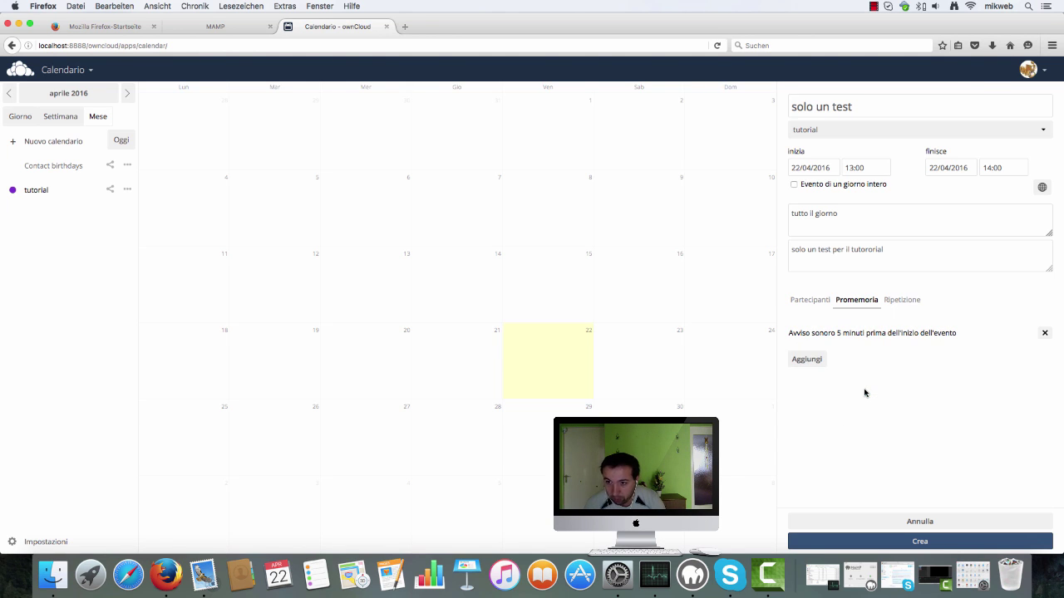
# Add a second reminder of type "Posta elettronica", set to 5 minutes before the event.
pyautogui.click(807, 361)
pyautogui.click(993, 374)
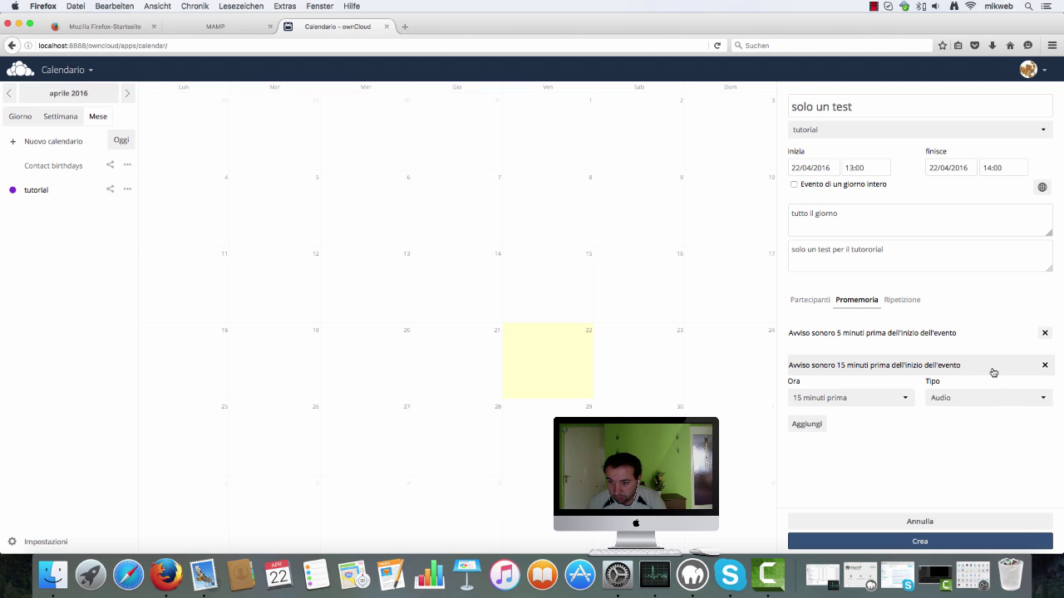
pyautogui.click(1011, 399)
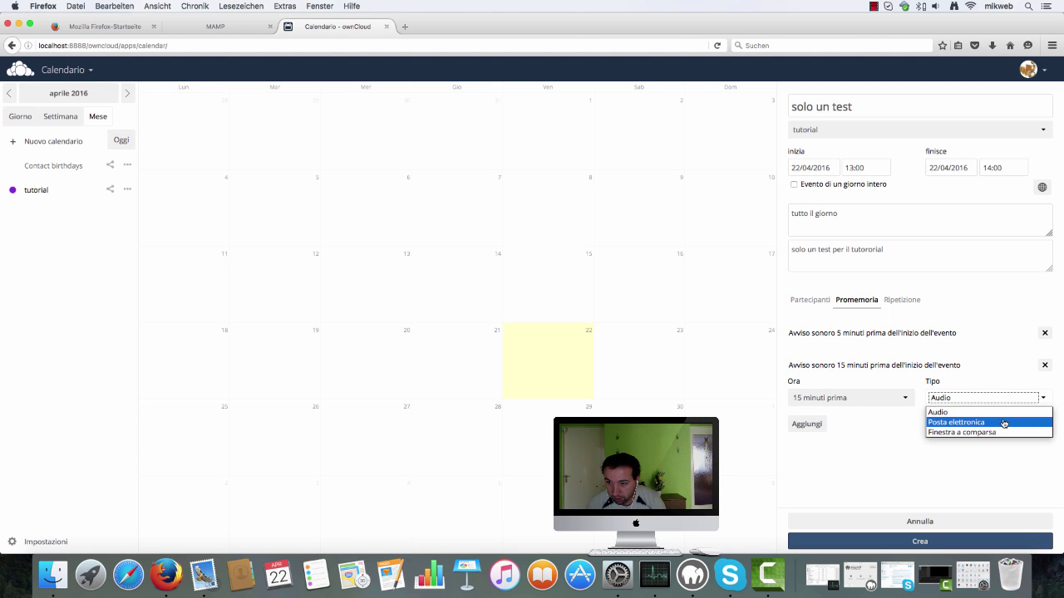
pyautogui.click(999, 427)
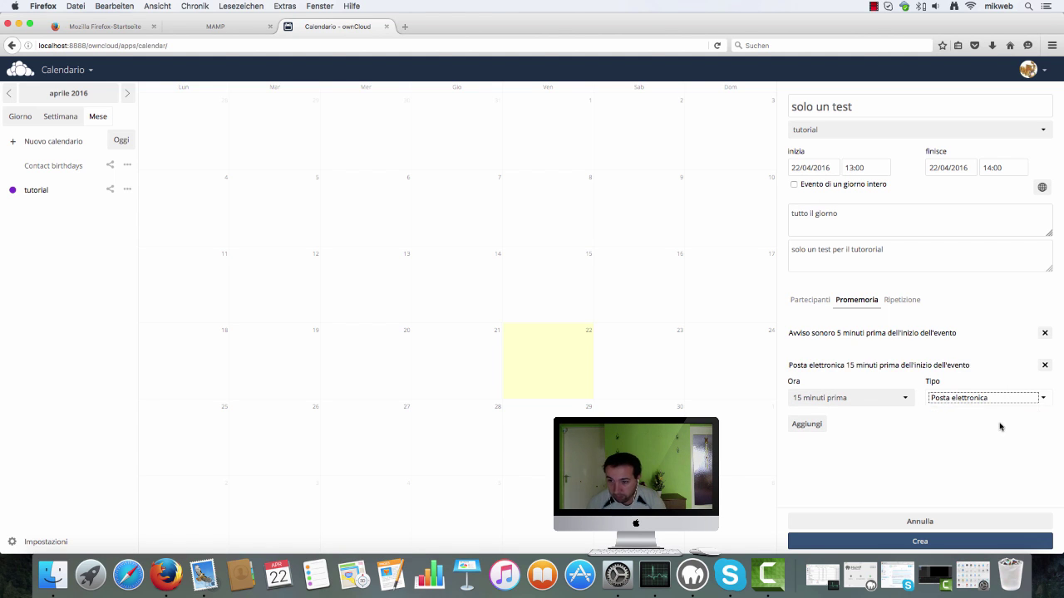
pyautogui.click(903, 399)
pyautogui.click(862, 423)
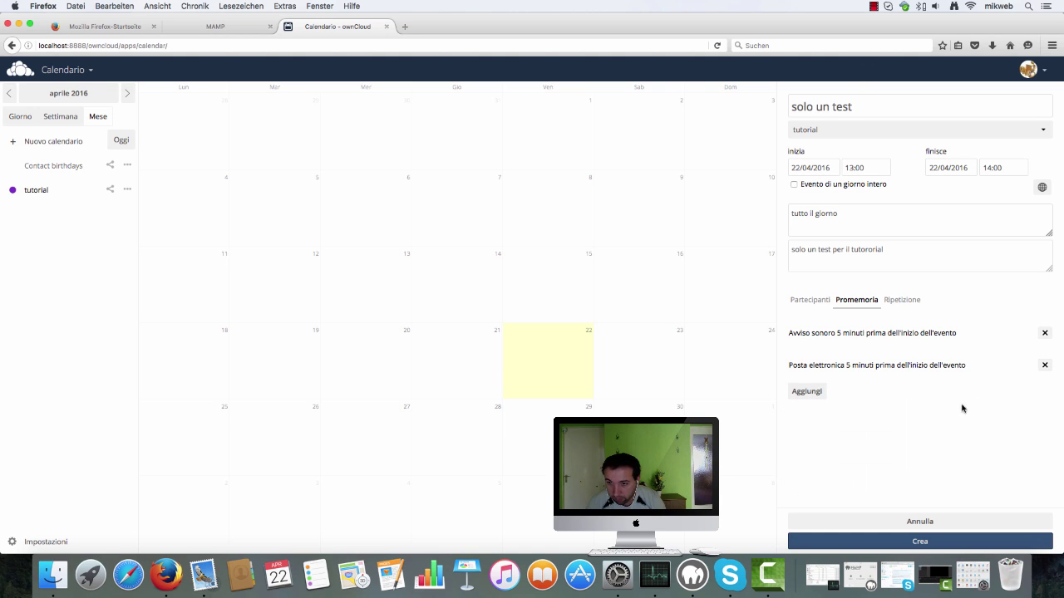
# Add a third reminder of type "Finestra a comparsa" 5 minutes before the event, plus a fourth reminder with default settings.
pyautogui.click(807, 391)
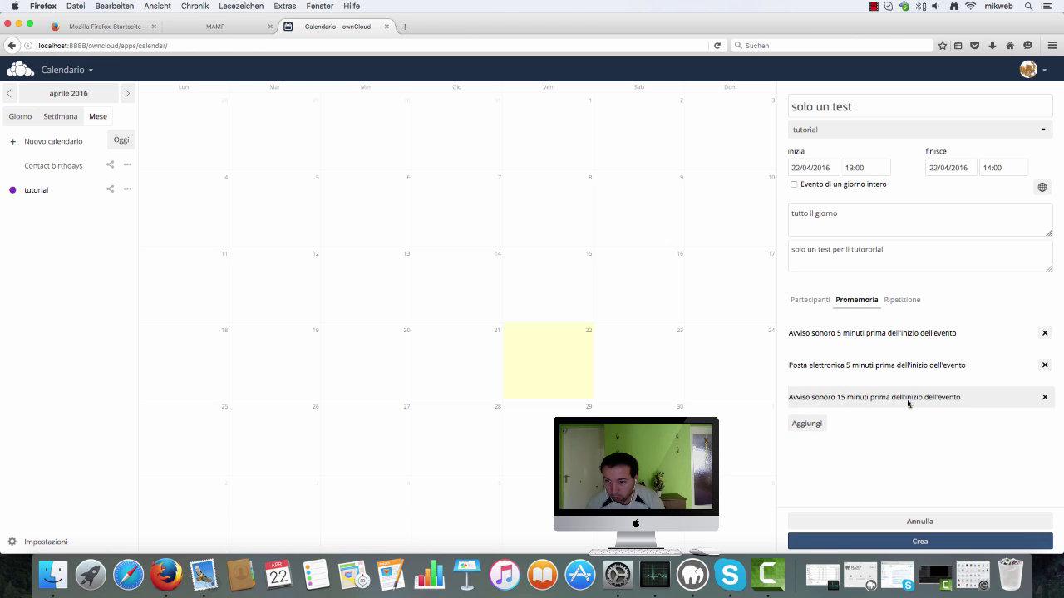
pyautogui.click(926, 406)
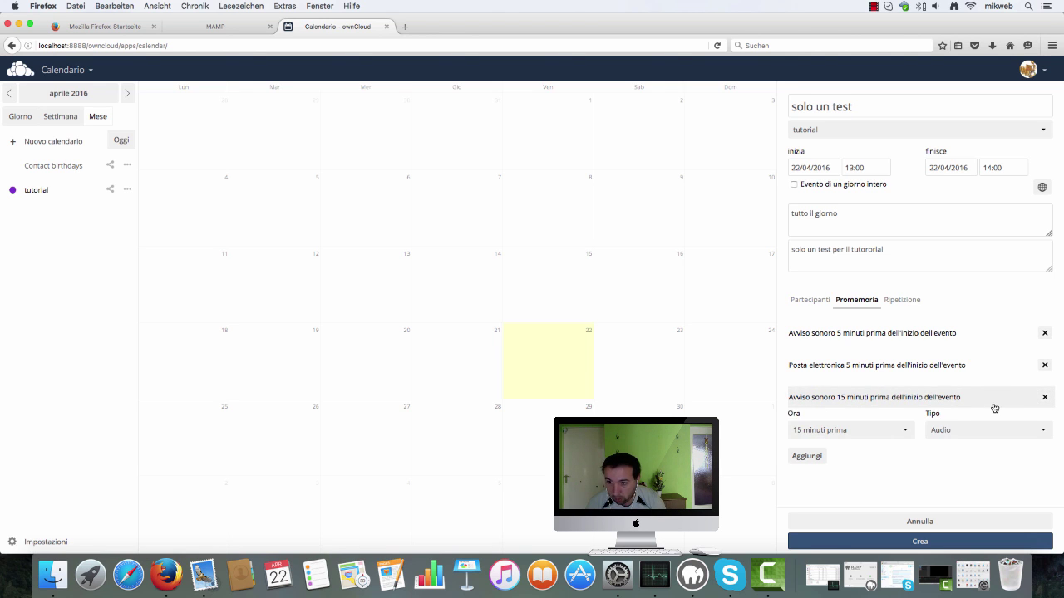
pyautogui.click(903, 432)
pyautogui.click(862, 457)
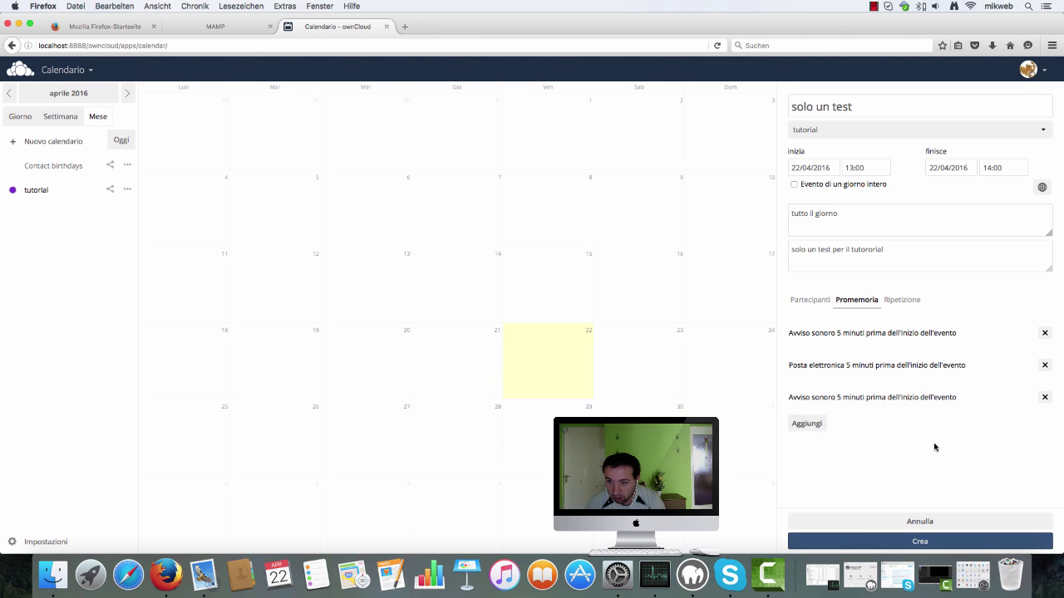
pyautogui.click(820, 430)
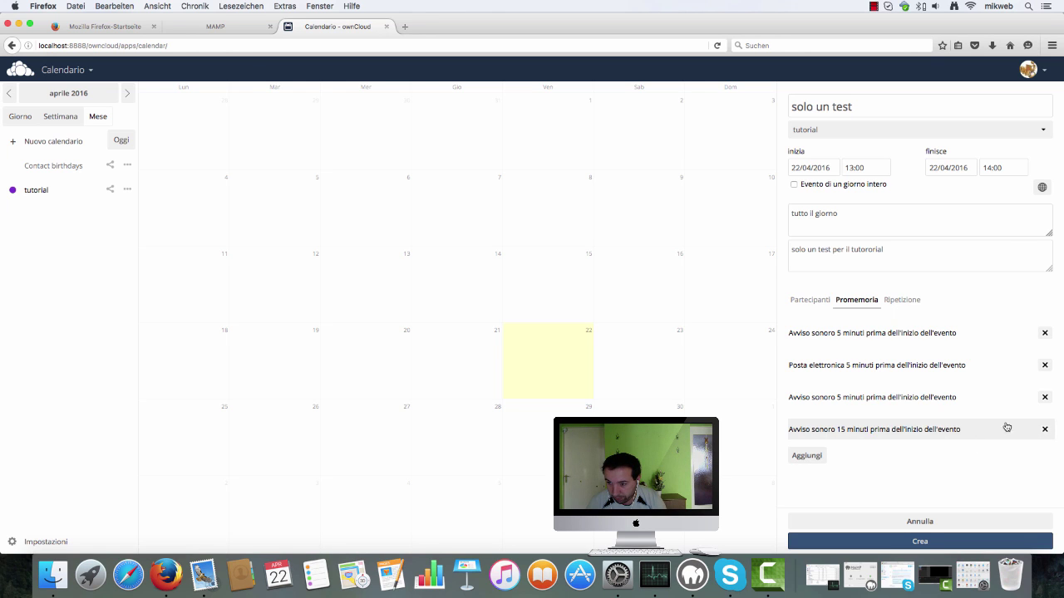
pyautogui.click(937, 399)
pyautogui.click(981, 430)
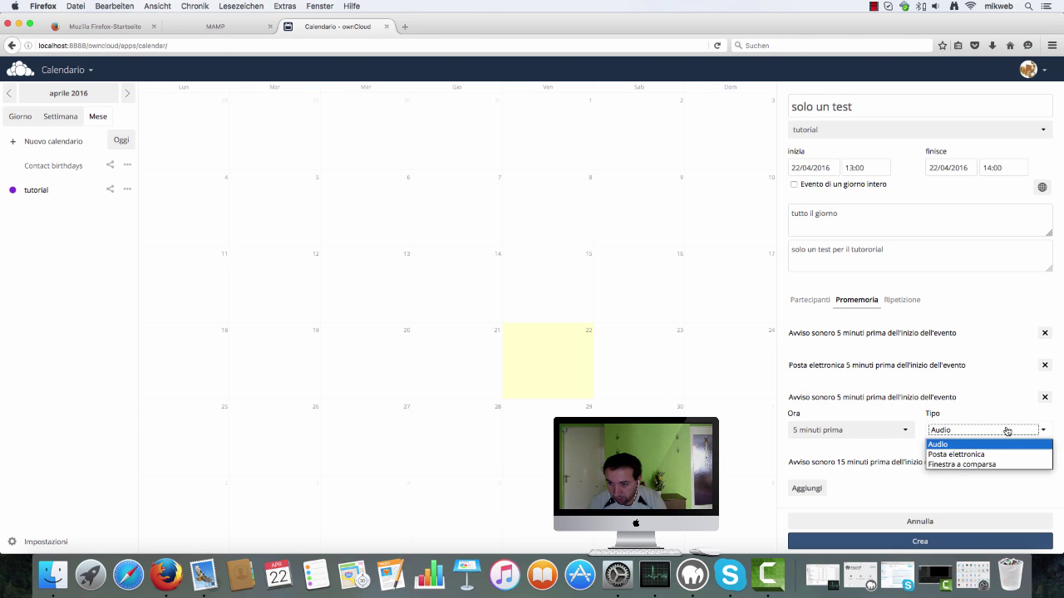
pyautogui.click(994, 463)
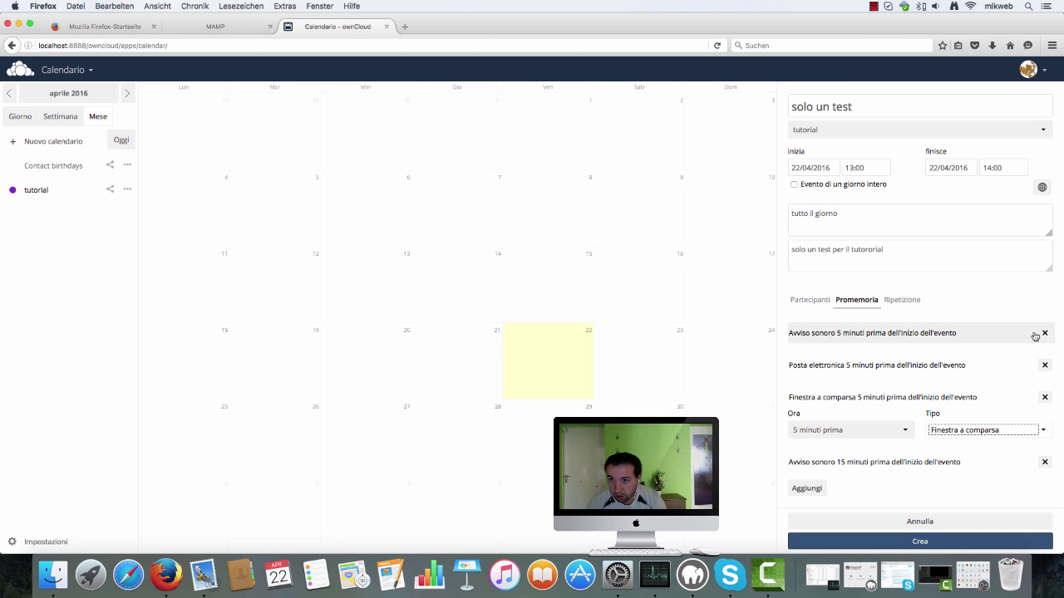
# Set the event's repetition to "Ogni giorno" with a repeat interval of 1.
pyautogui.click(902, 304)
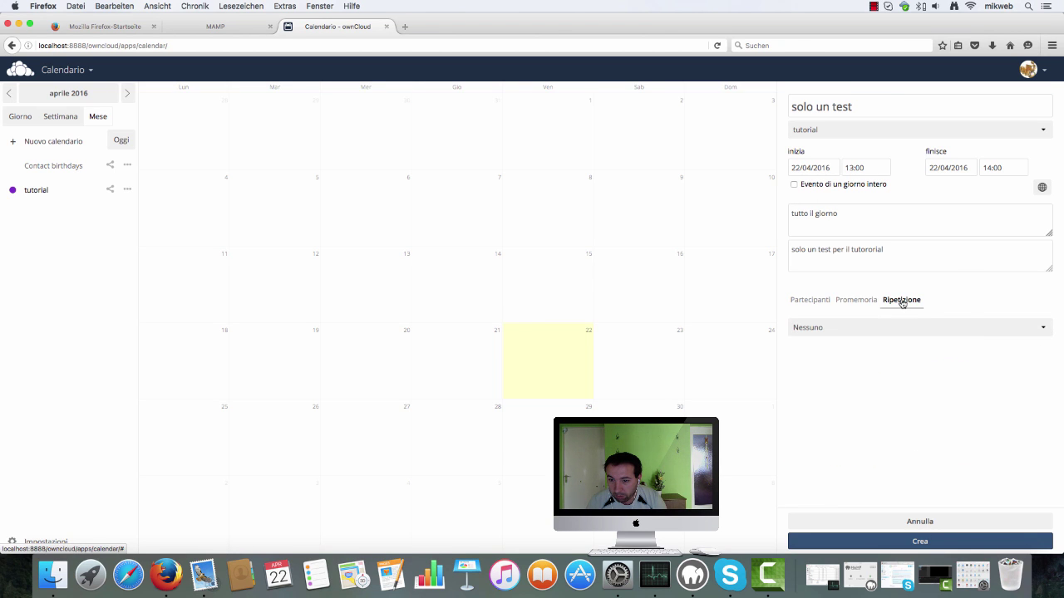
pyautogui.click(915, 332)
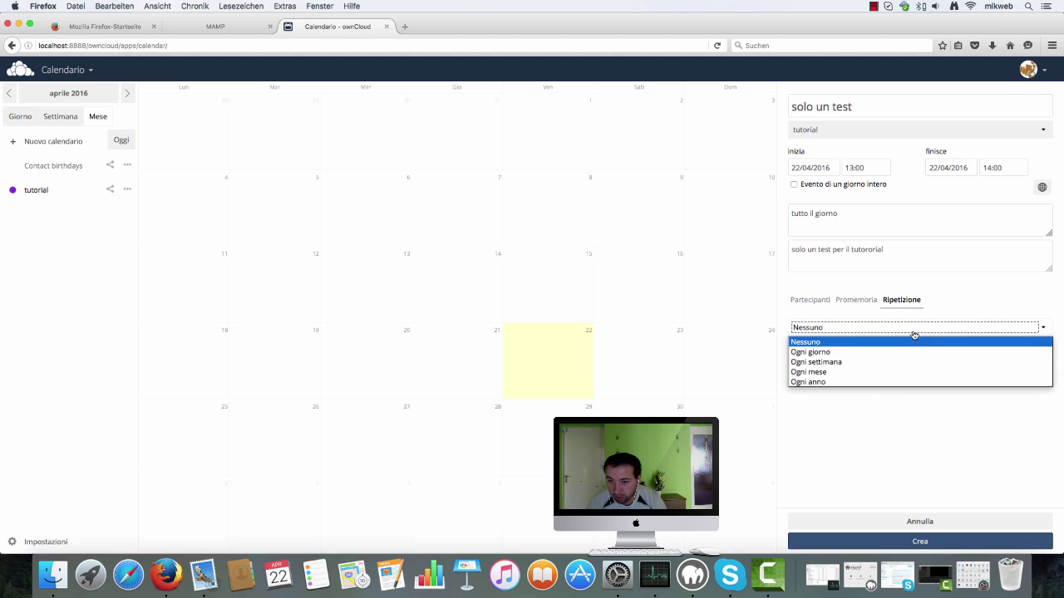
pyautogui.click(893, 353)
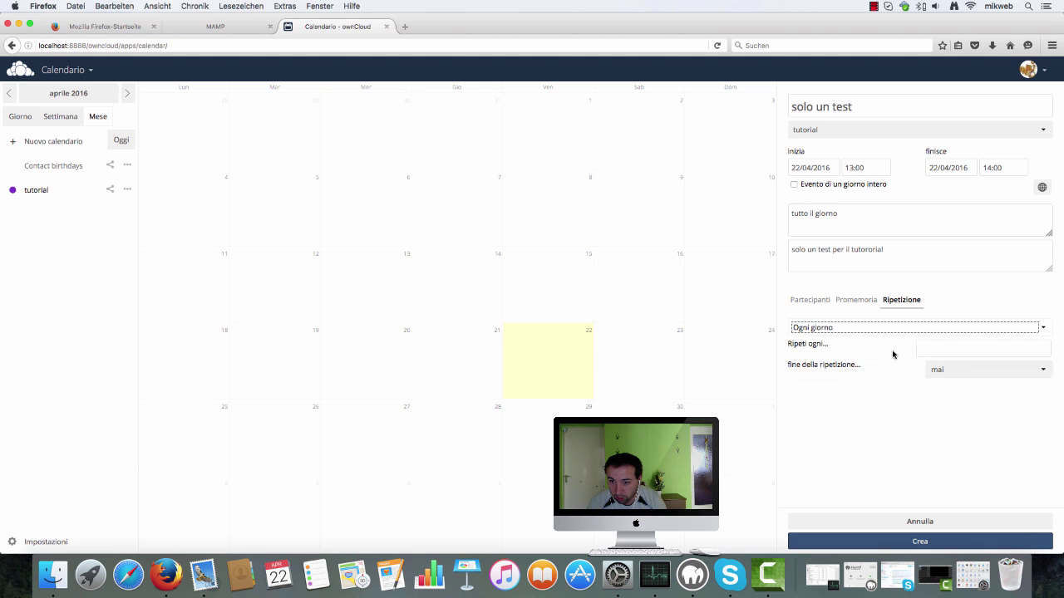
pyautogui.click(1004, 345)
pyautogui.write('1')
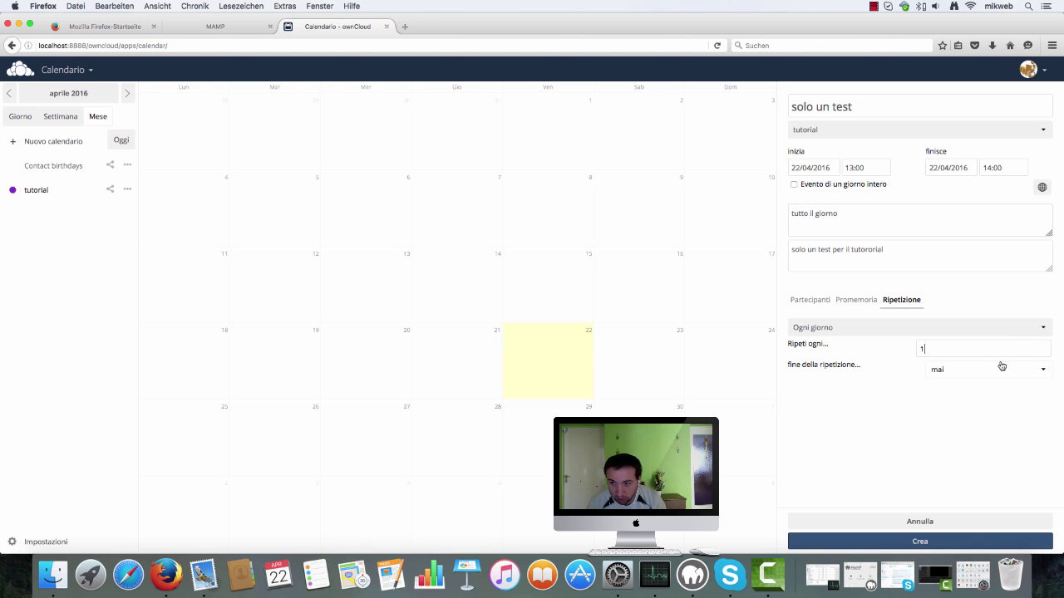
# Set the event's repetition to end "dopo" 2 "volte" and create the event.
pyautogui.click(997, 371)
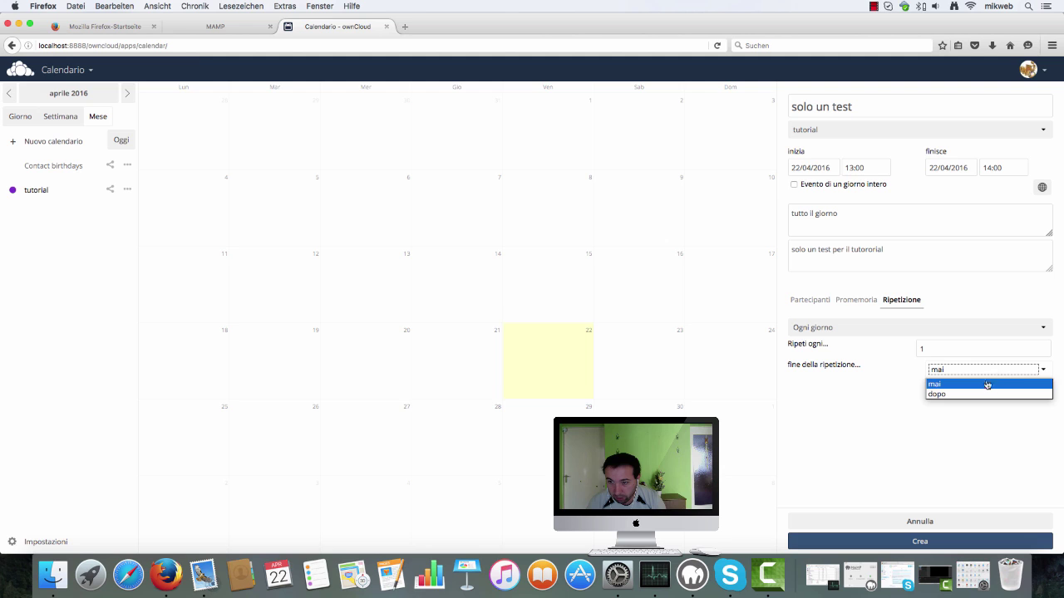
pyautogui.click(968, 395)
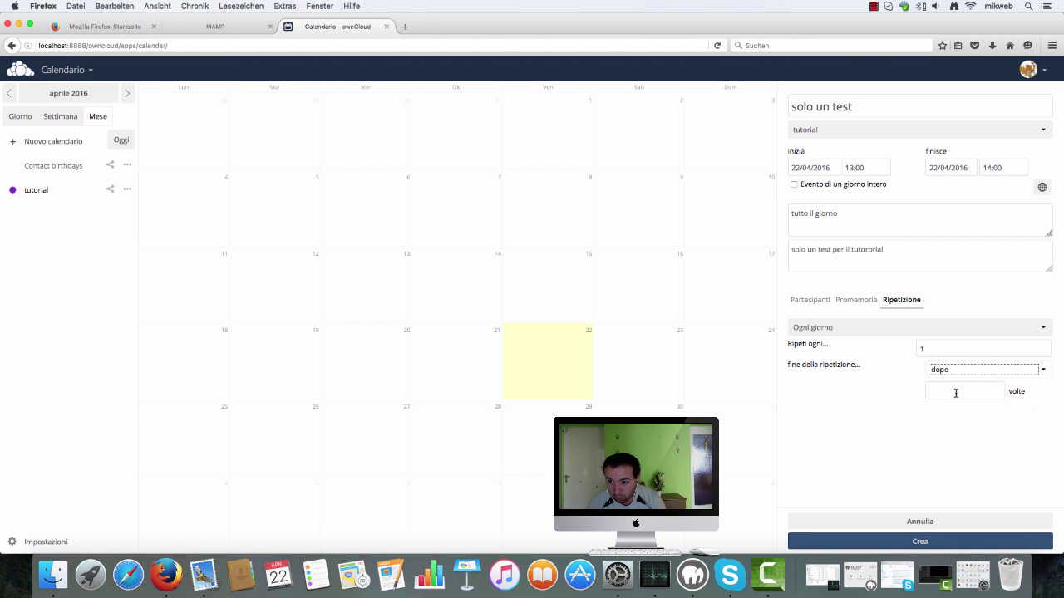
pyautogui.click(956, 393)
pyautogui.write('2')
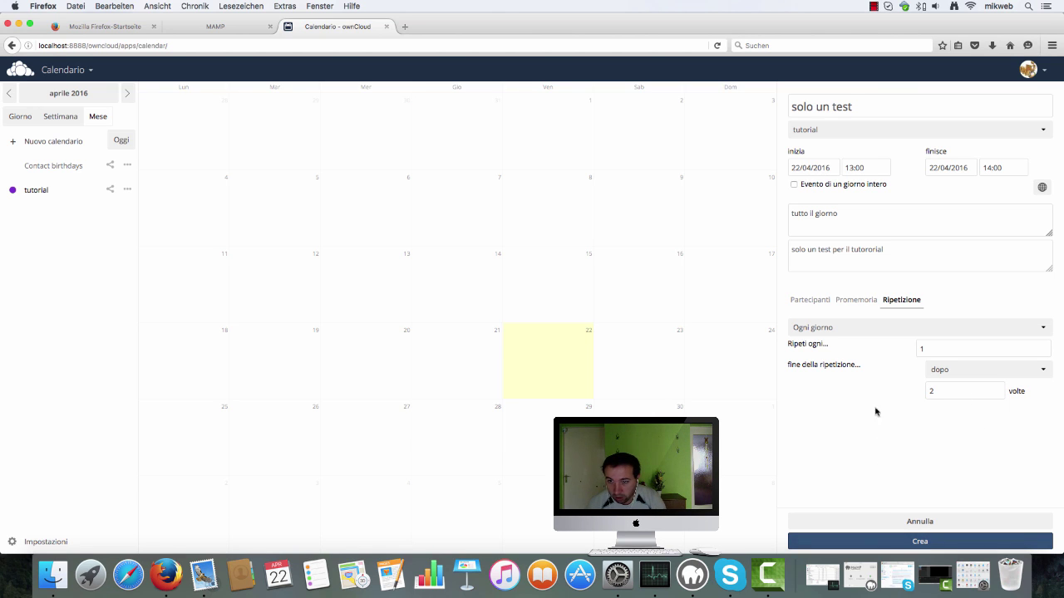
pyautogui.click(927, 544)
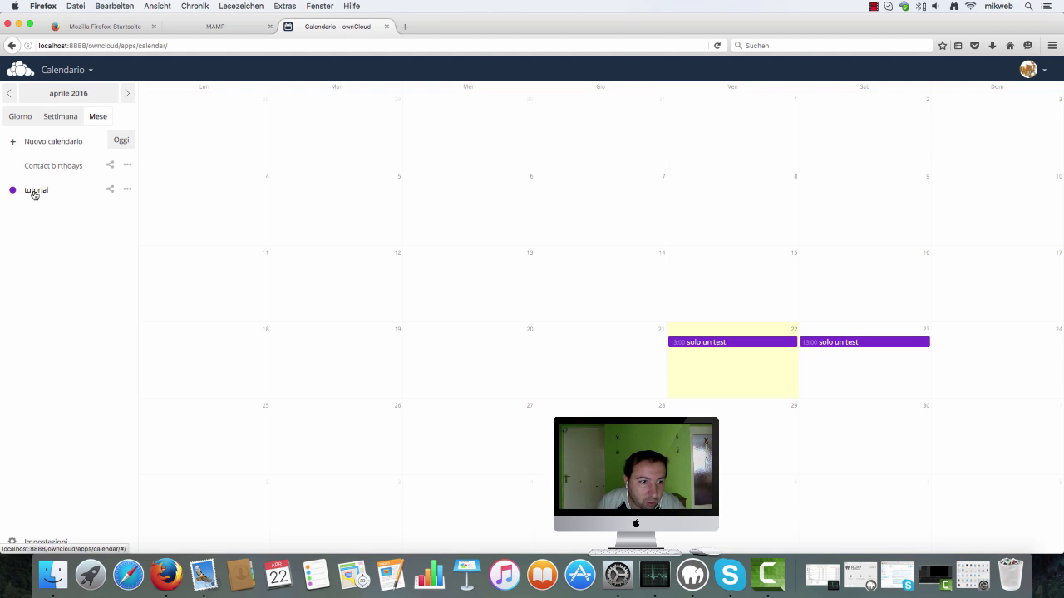
# Share the tutorial calendar with the second user account and grant that user "can edit" permission.
pyautogui.click(109, 192)
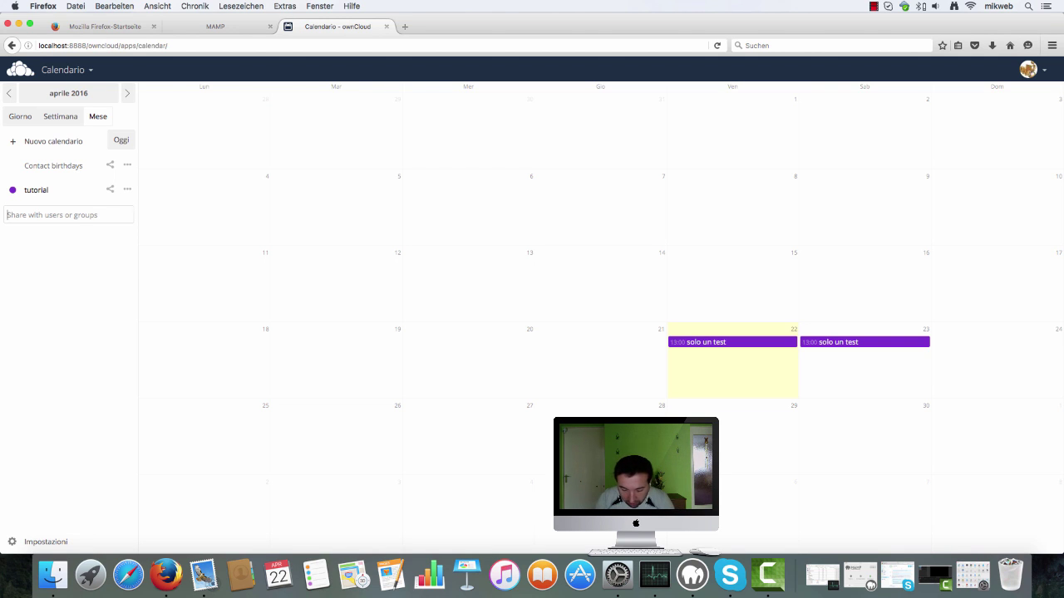
pyautogui.write('lori')
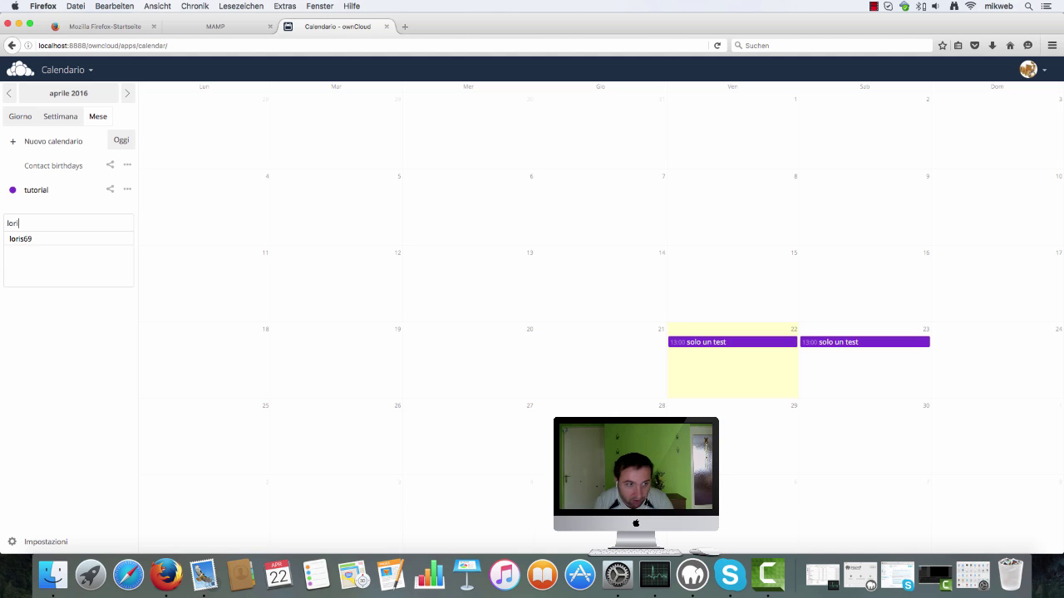
pyautogui.click(28, 237)
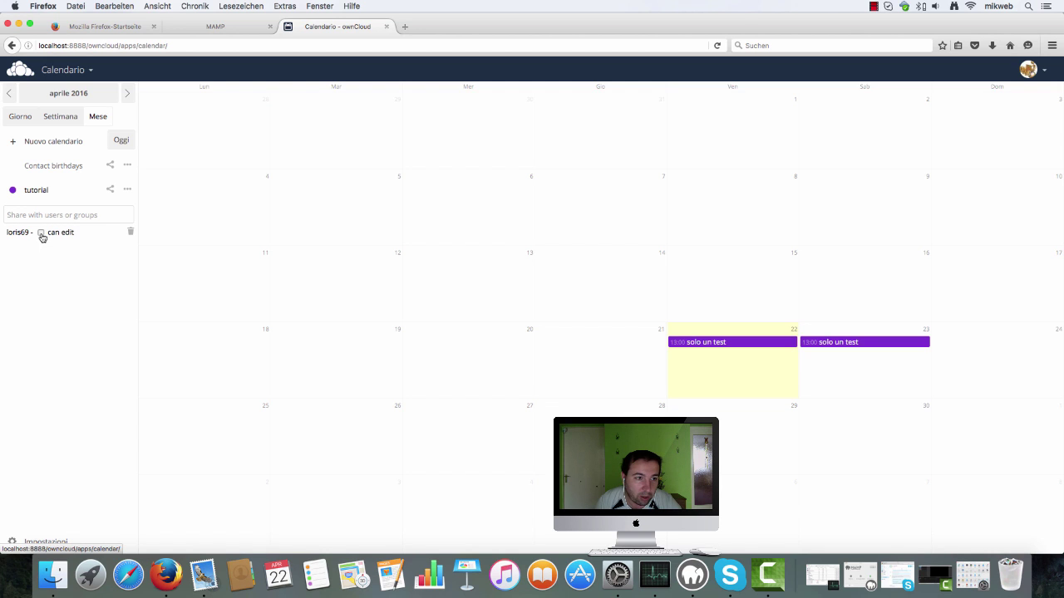
pyautogui.click(41, 233)
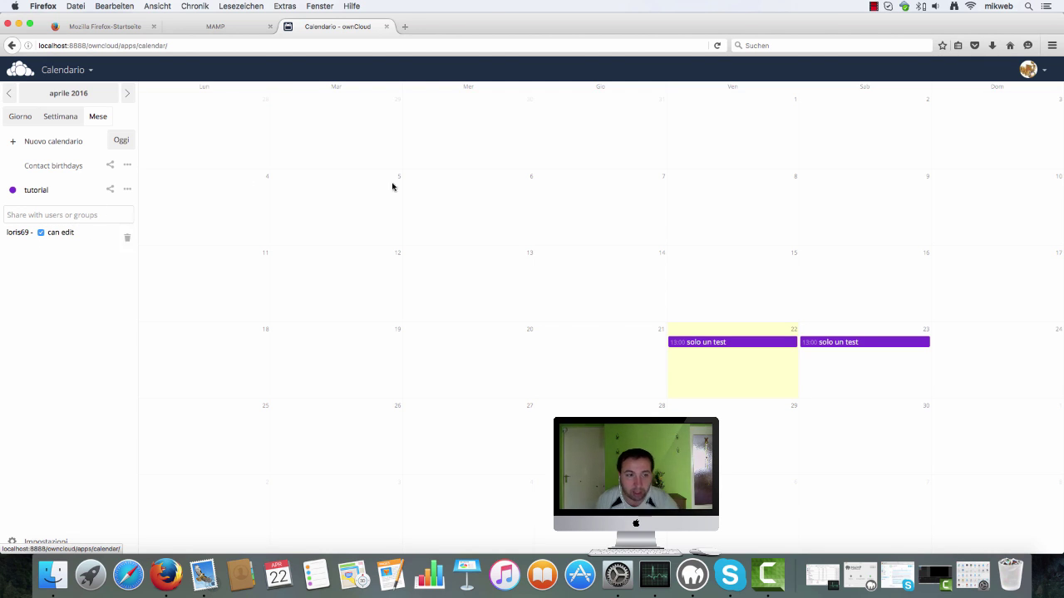
# Log out of the current account and log in as the second user with the saved credentials.
pyautogui.click(1046, 74)
pyautogui.click(1026, 183)
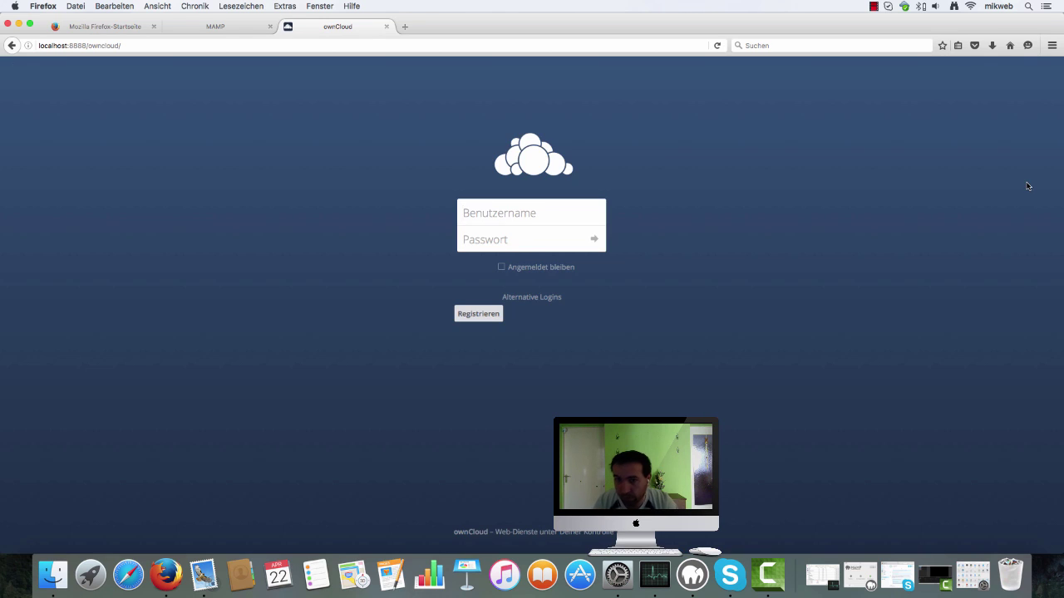
pyautogui.click(559, 210)
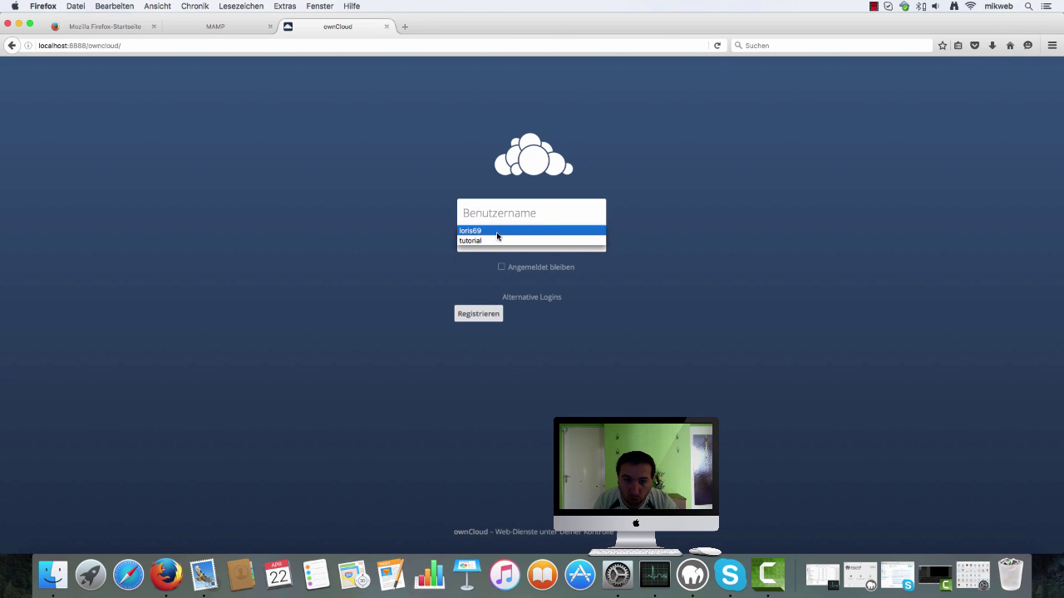
pyautogui.click(527, 232)
pyautogui.click(594, 241)
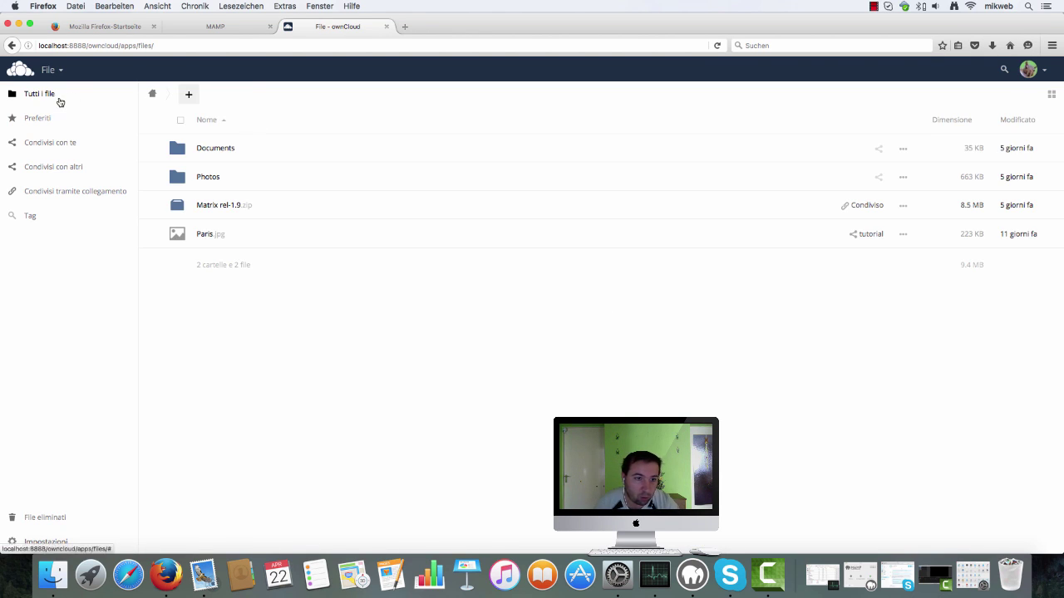
# Open the Calendario app, show the shared tutorial(tutorial) calendar's events and check which options that calendar offers.
pyautogui.click(50, 69)
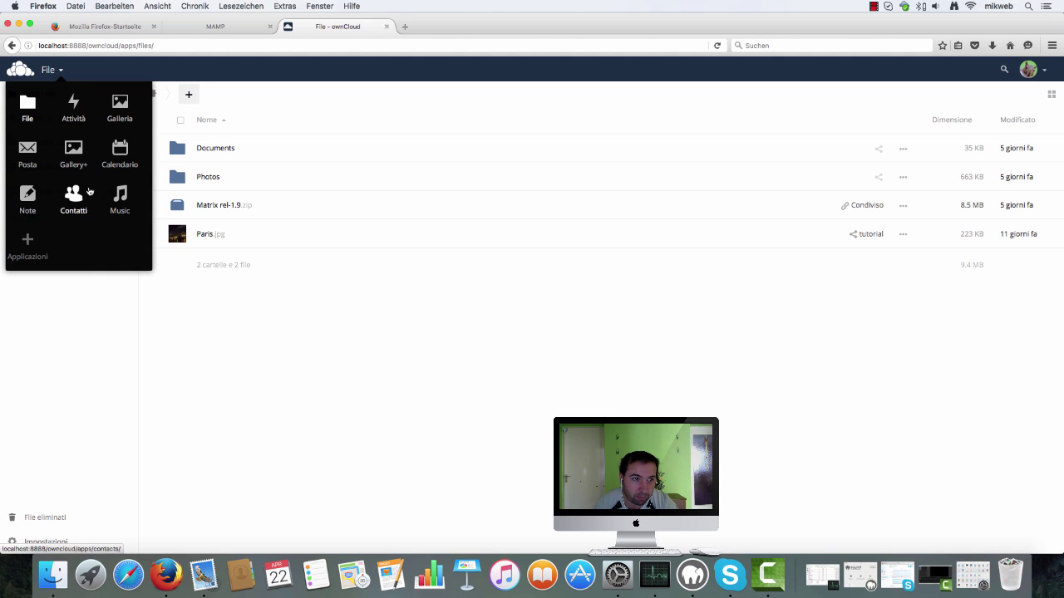
pyautogui.click(118, 152)
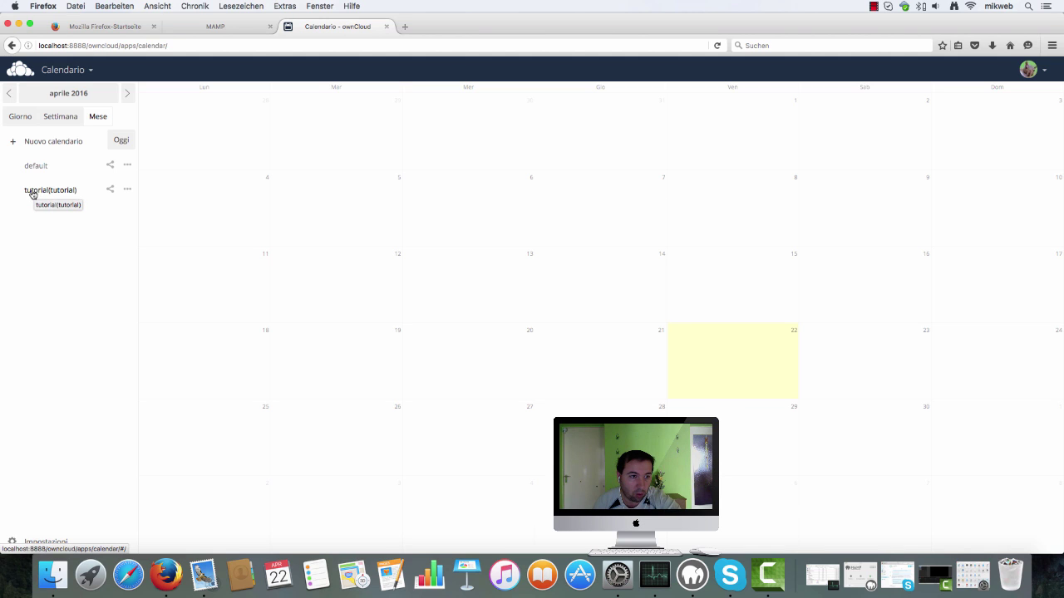
pyautogui.click(32, 192)
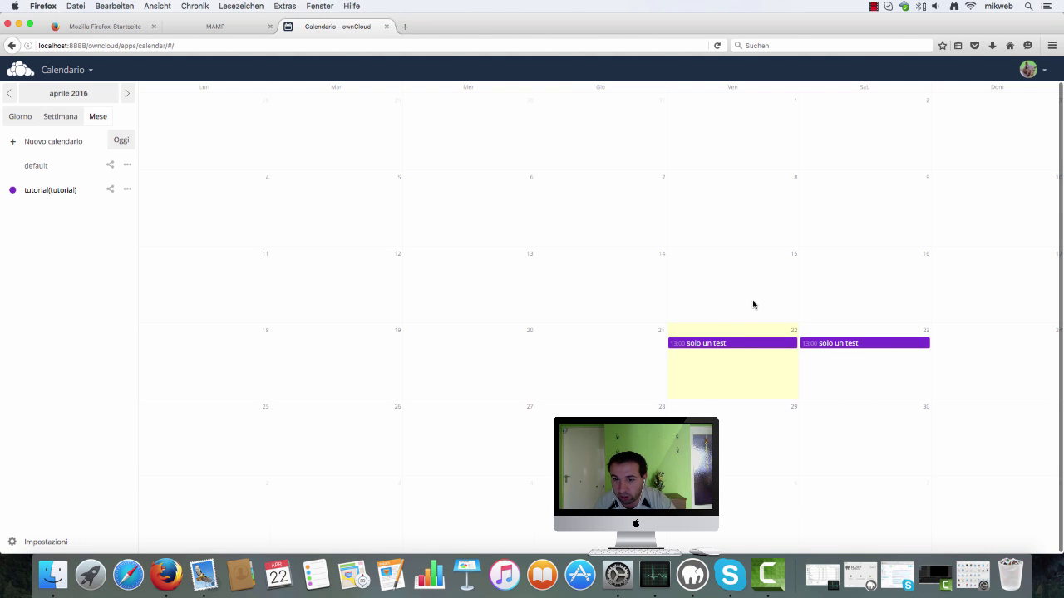
pyautogui.scroll(-1, 878, 381)
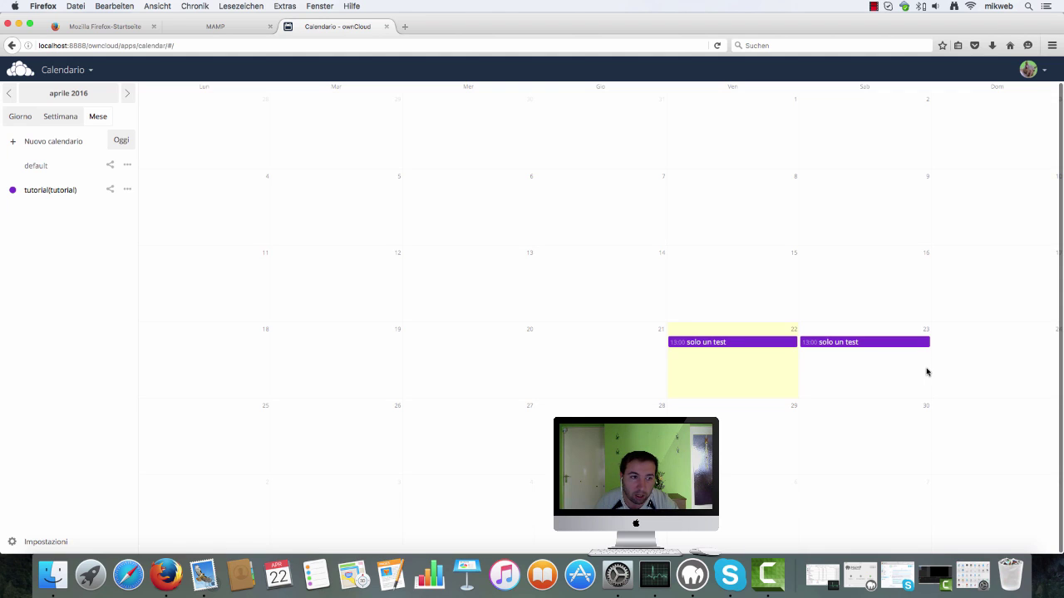
pyautogui.click(128, 191)
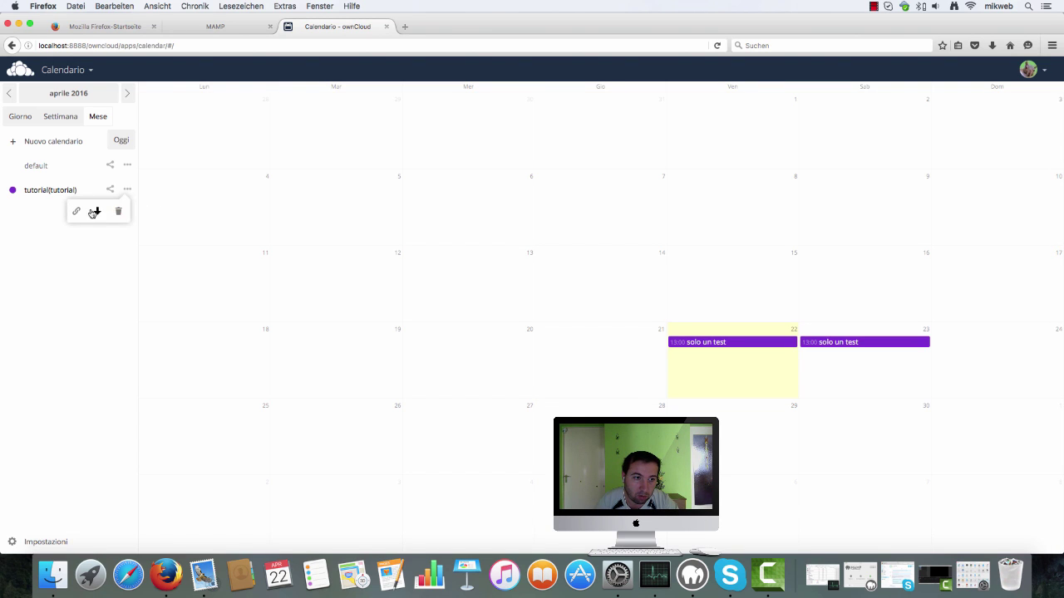
pyautogui.click(105, 280)
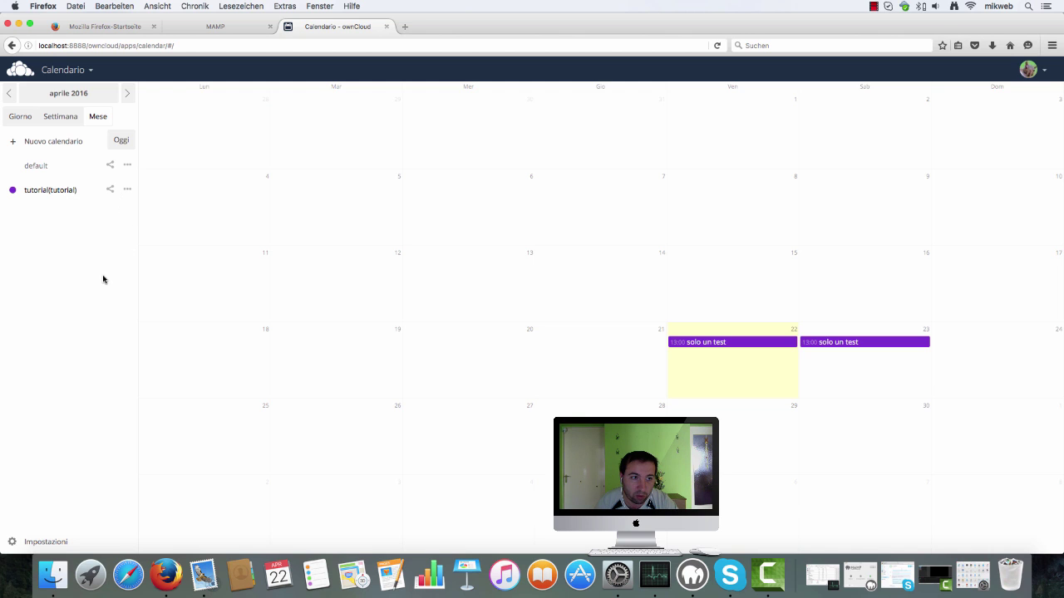
# Create a new blue calendar named with the second user's username followed by "apputamenti".
pyautogui.click(18, 147)
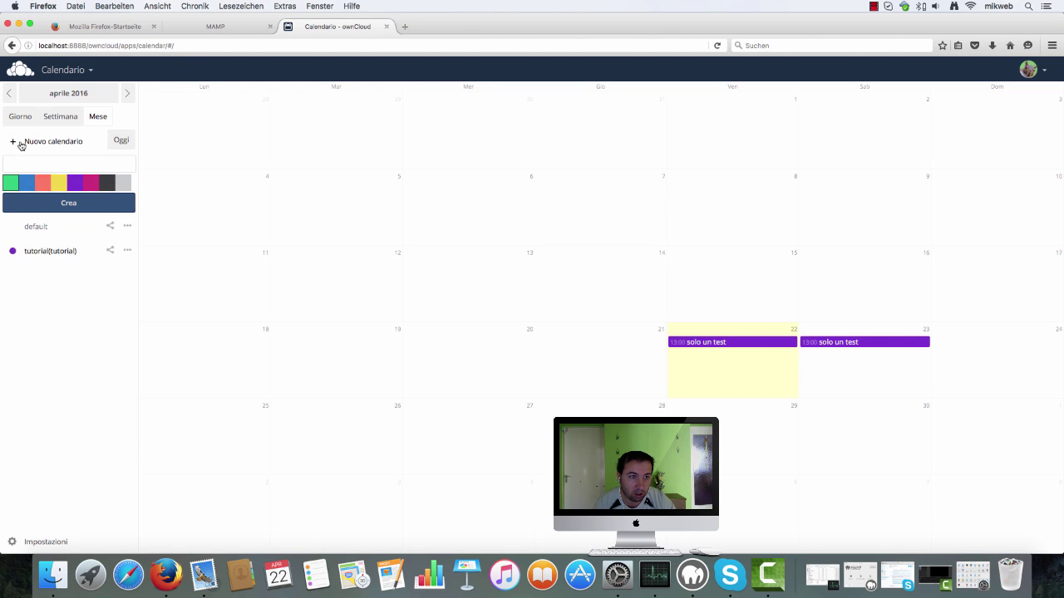
pyautogui.click(44, 188)
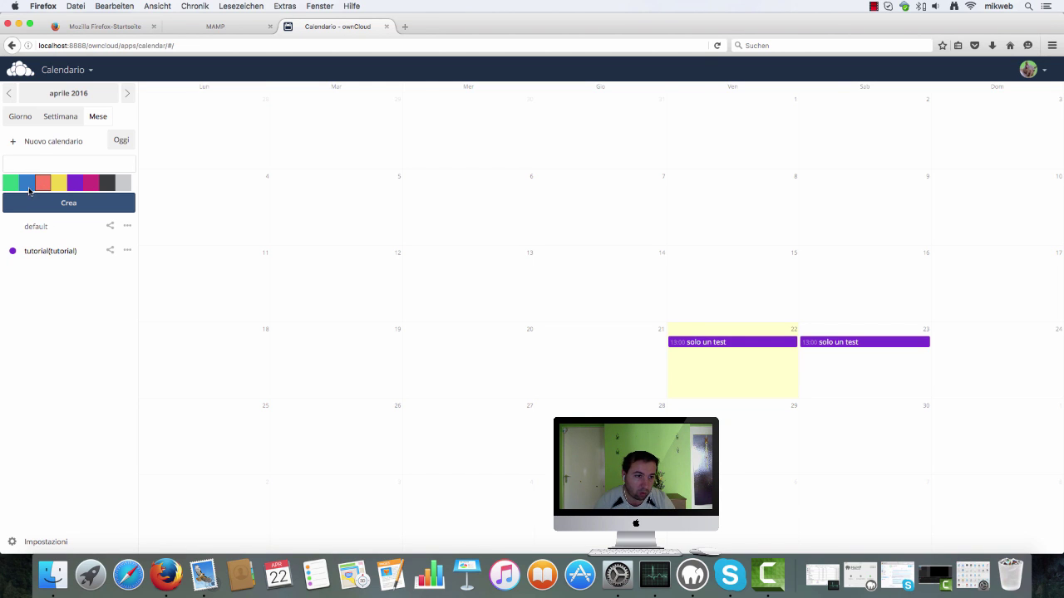
pyautogui.click(30, 186)
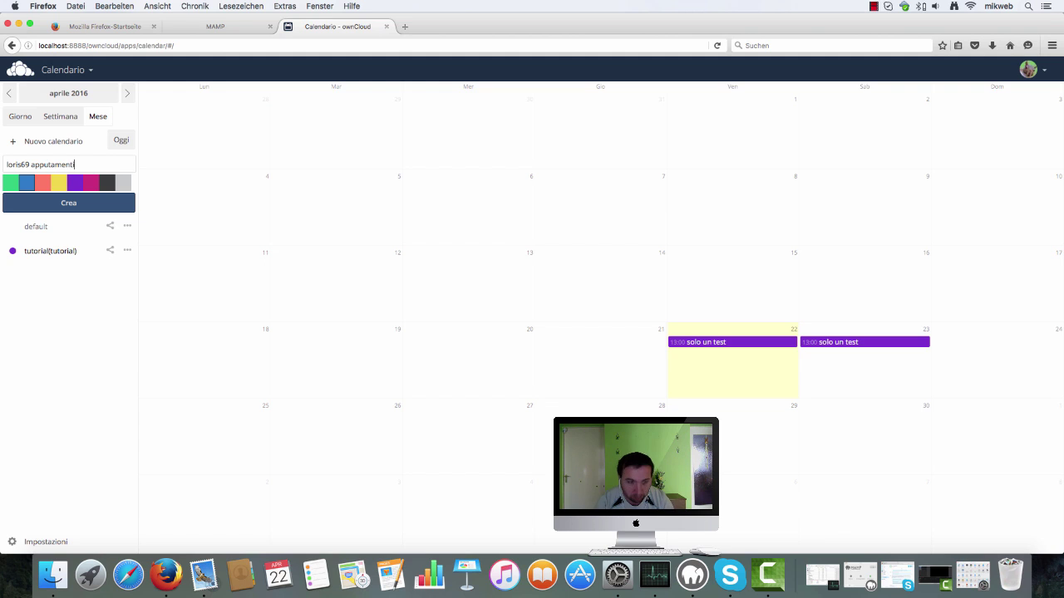
pyautogui.click(82, 202)
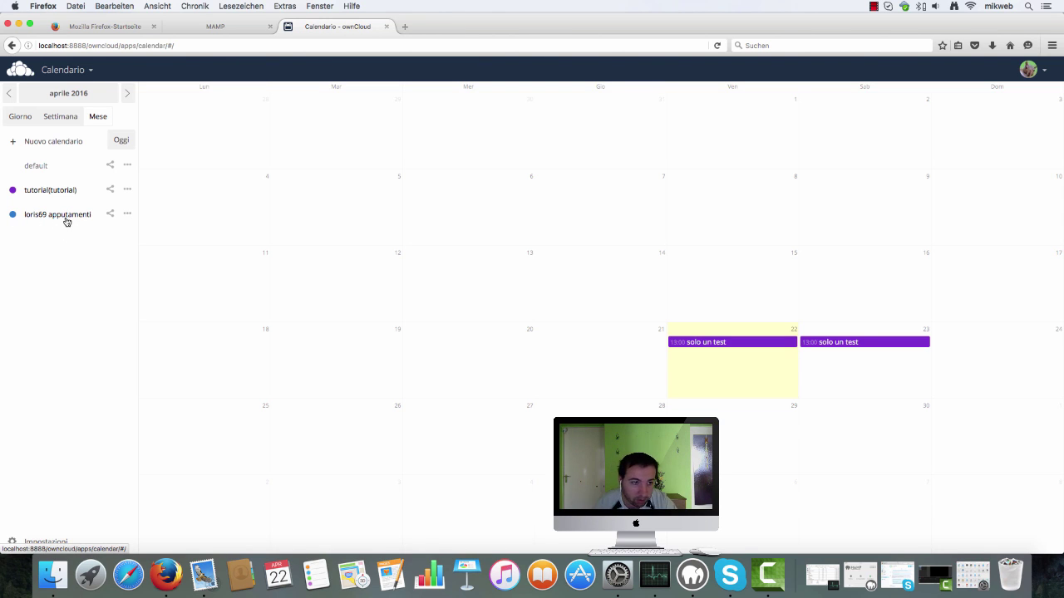
pyautogui.click(13, 215)
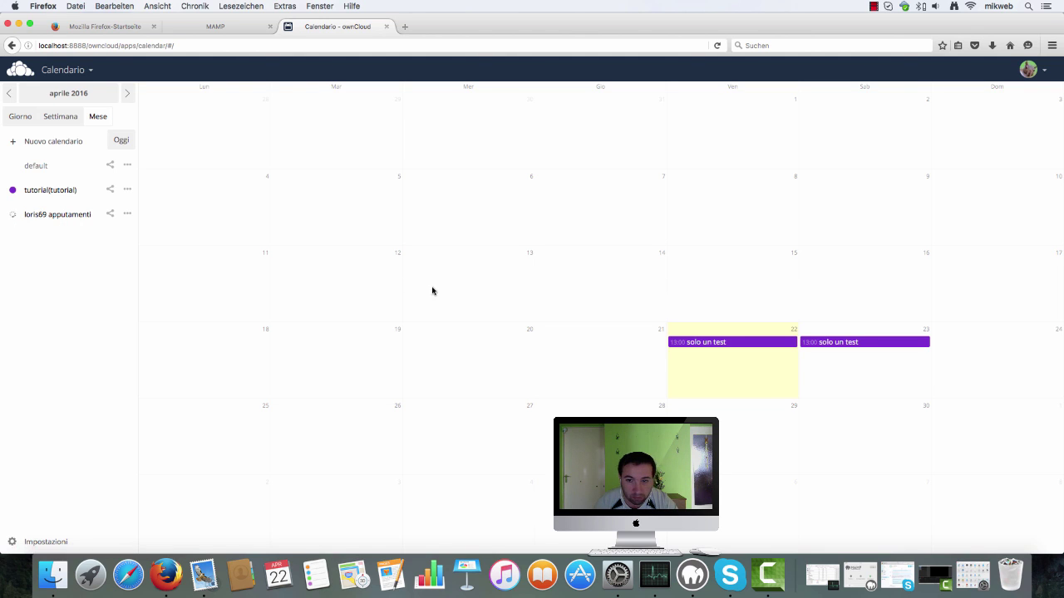
pyautogui.click(496, 271)
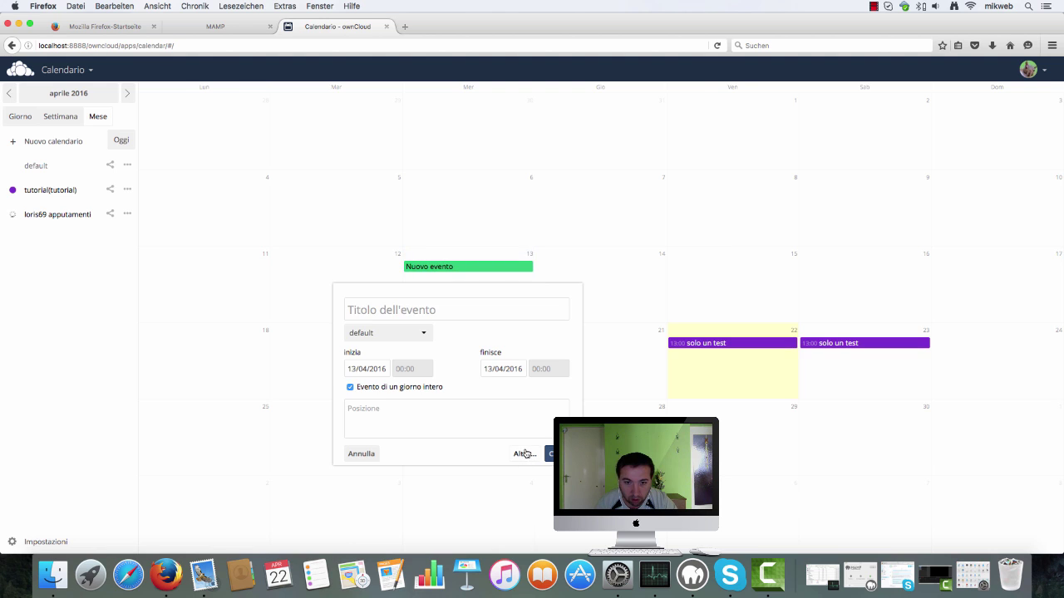
pyautogui.click(522, 454)
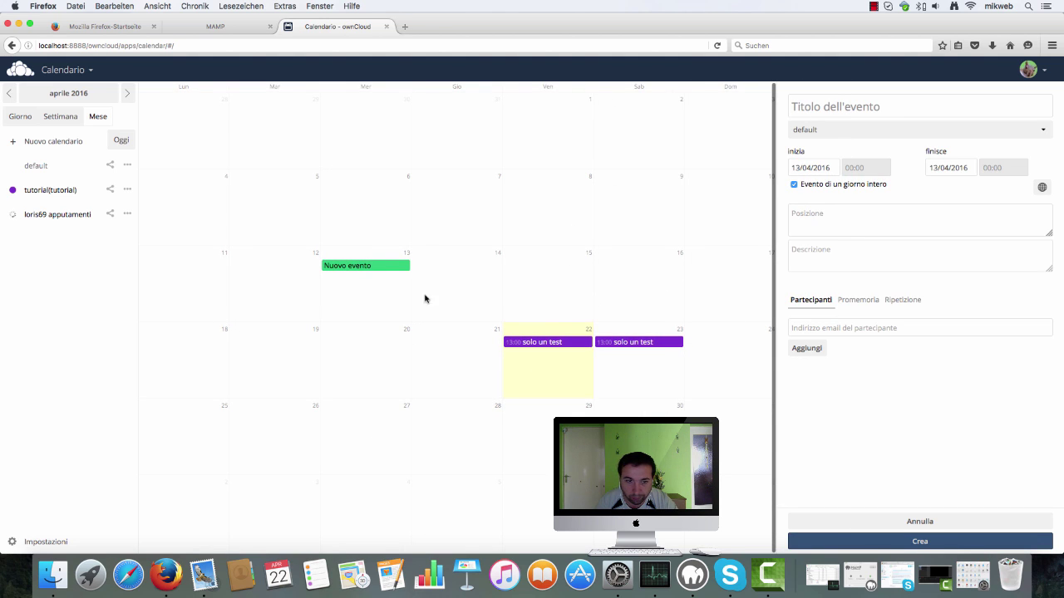
pyautogui.rightClick(377, 268)
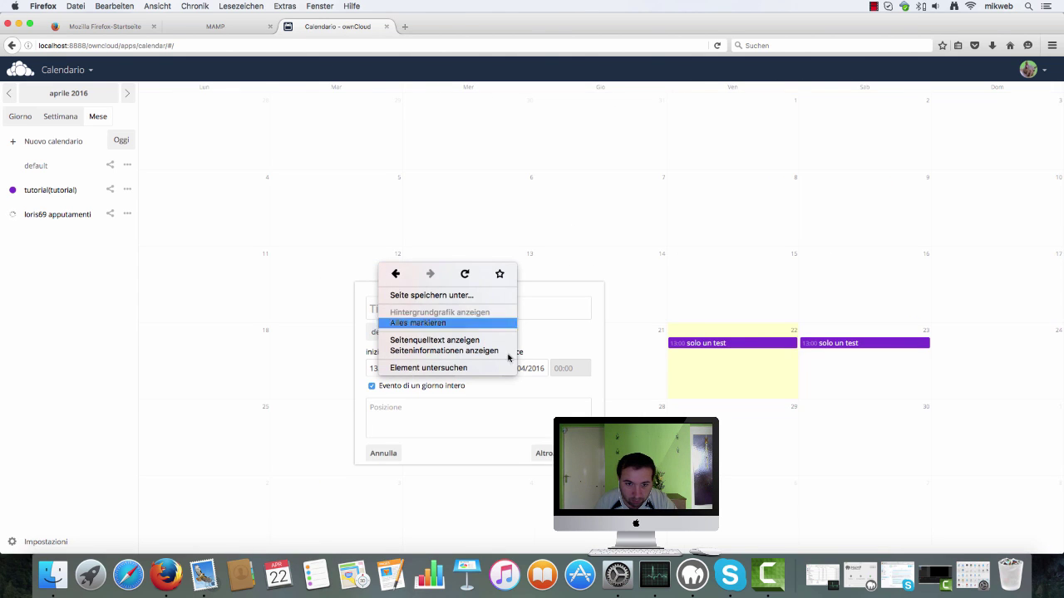
pyautogui.click(374, 463)
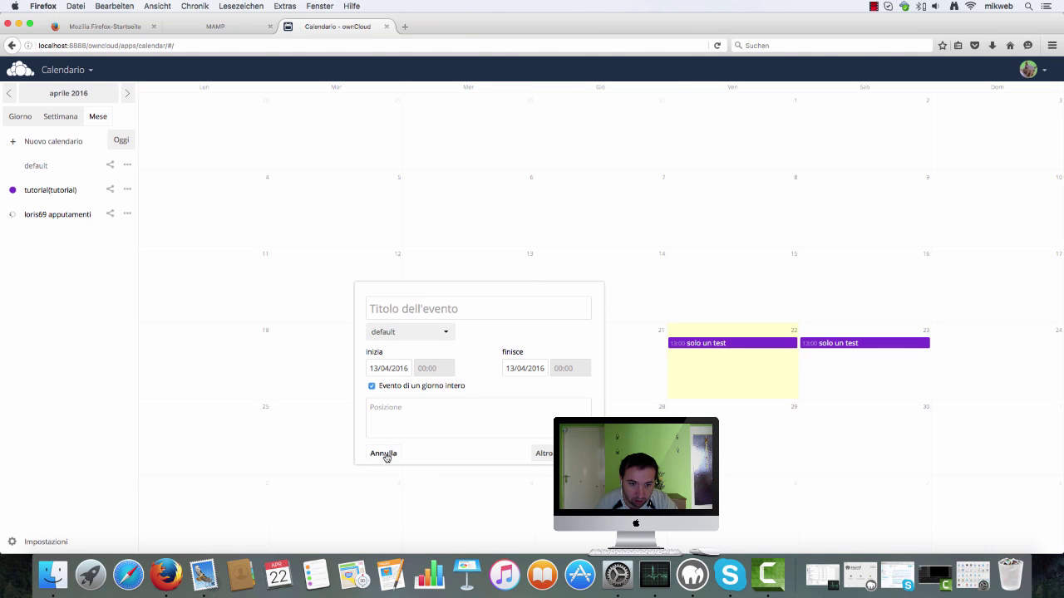
pyautogui.click(385, 455)
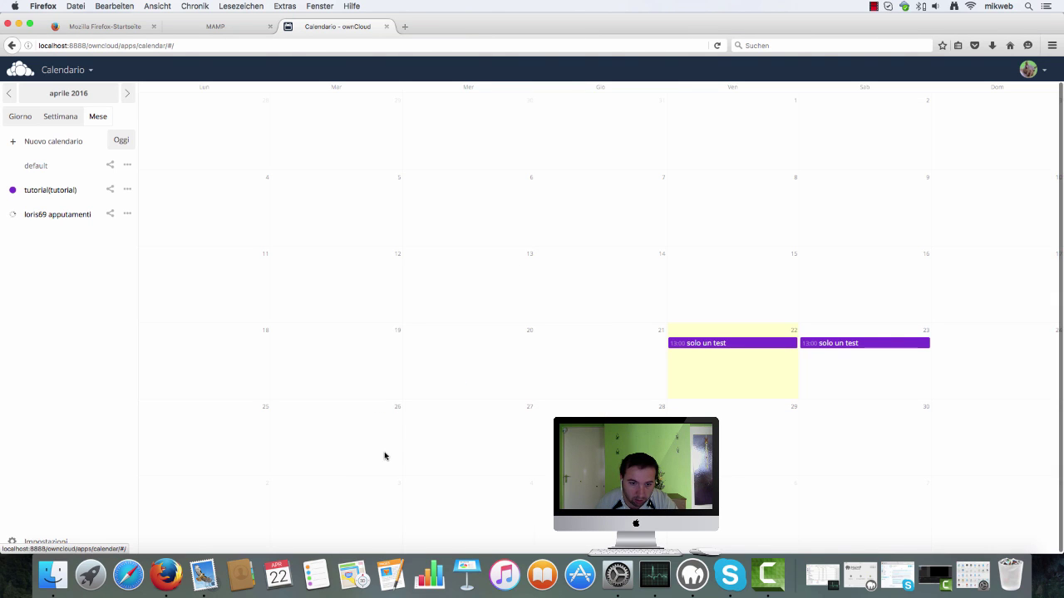
# Create an all-day event on 22/04/2016 in the new blue "apputamenti" calendar, titled with the user's first name plus "apputamento".
pyautogui.click(734, 379)
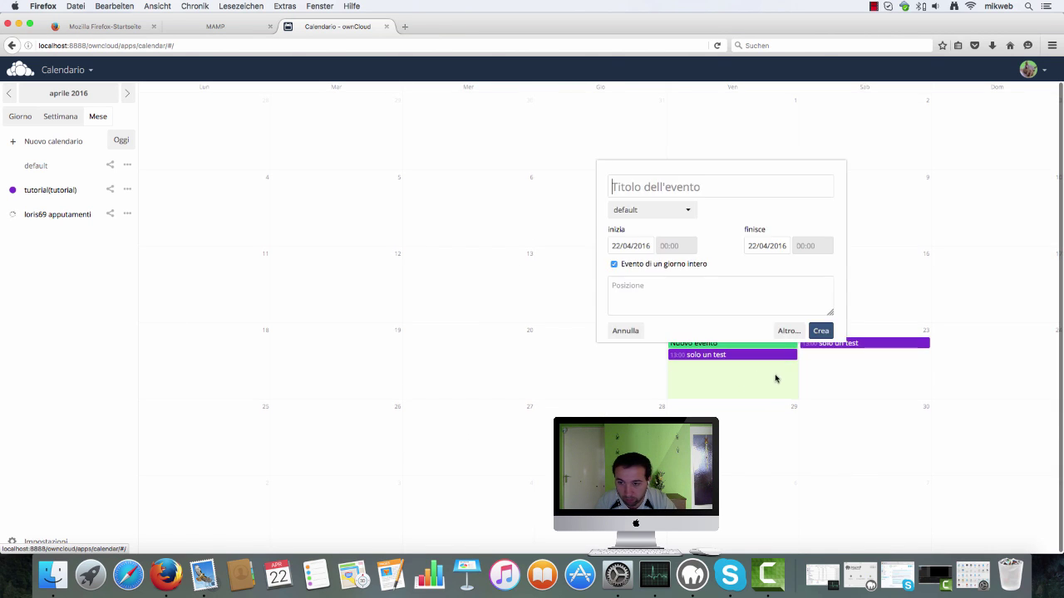
pyautogui.click(698, 186)
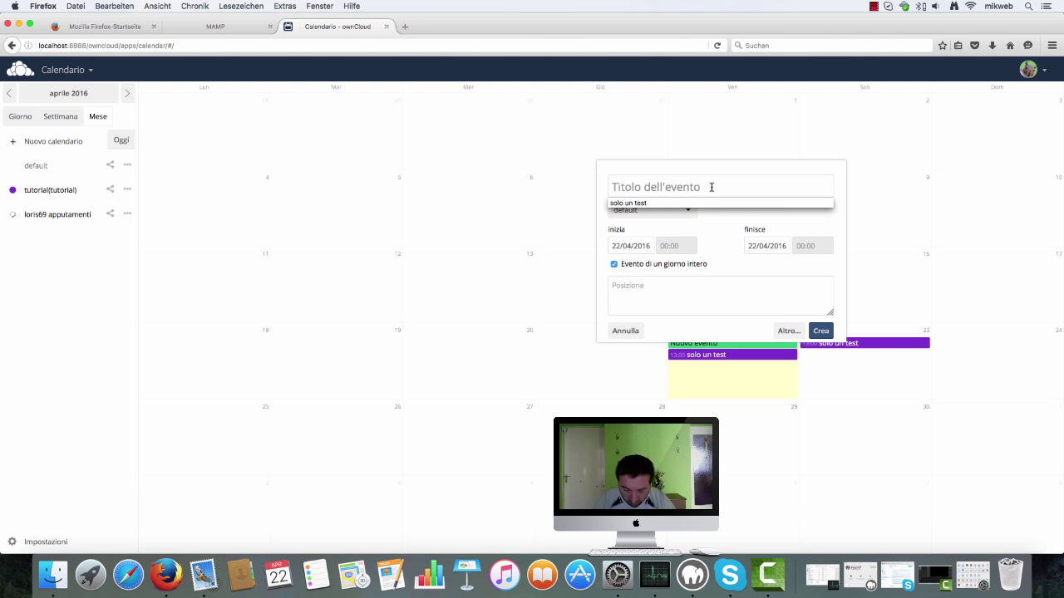
pyautogui.write('loris ap')
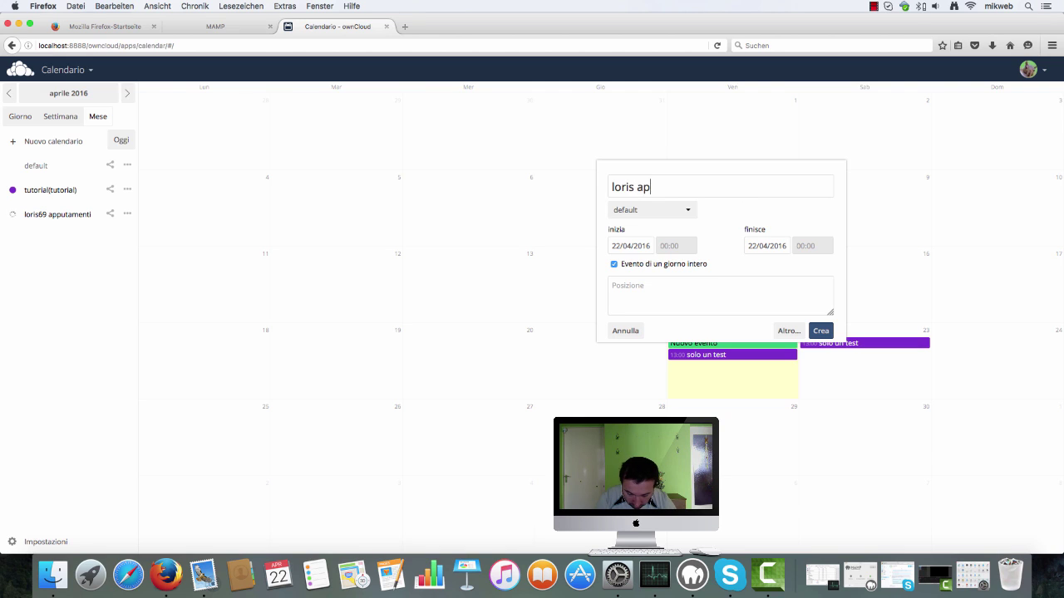
pyautogui.write('putamento')
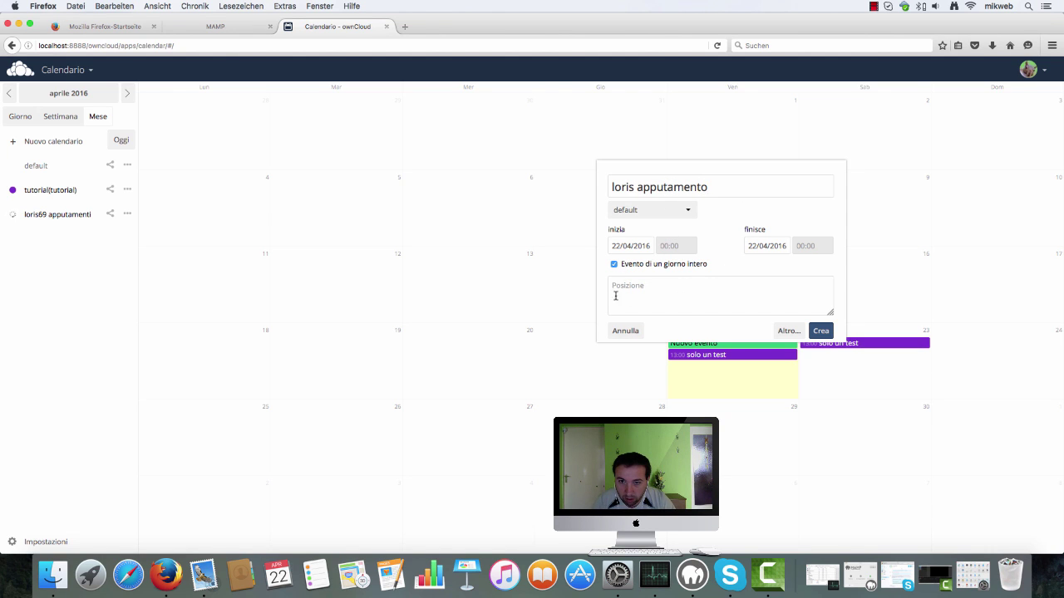
pyautogui.click(687, 211)
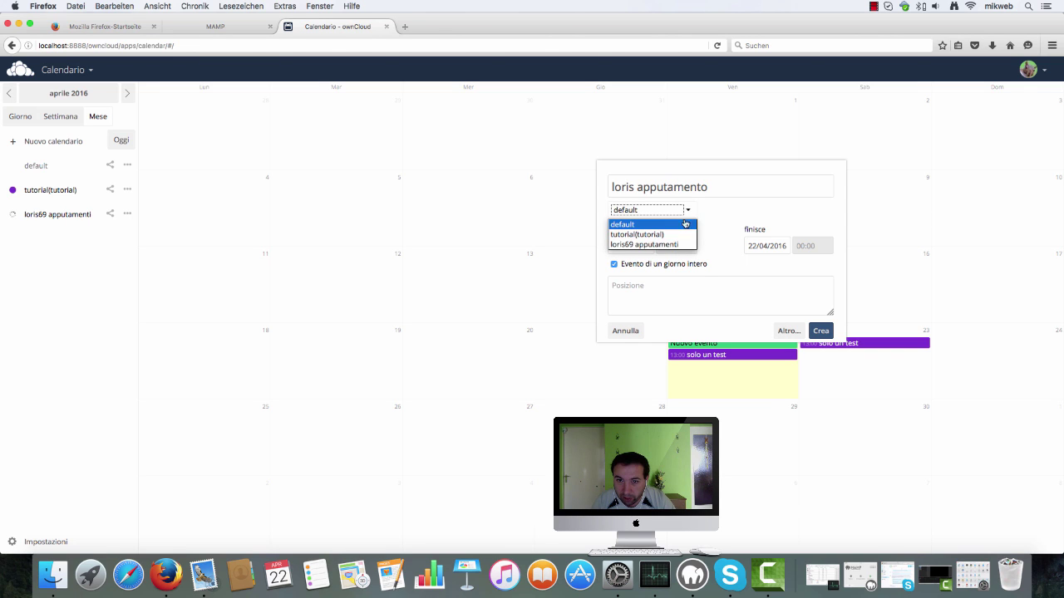
pyautogui.click(628, 245)
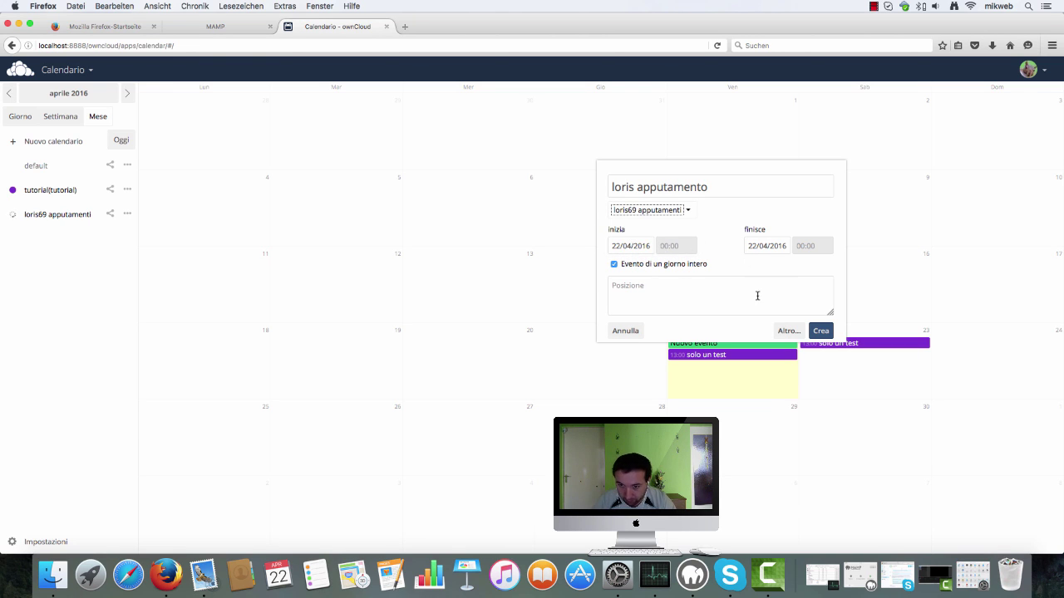
pyautogui.click(819, 330)
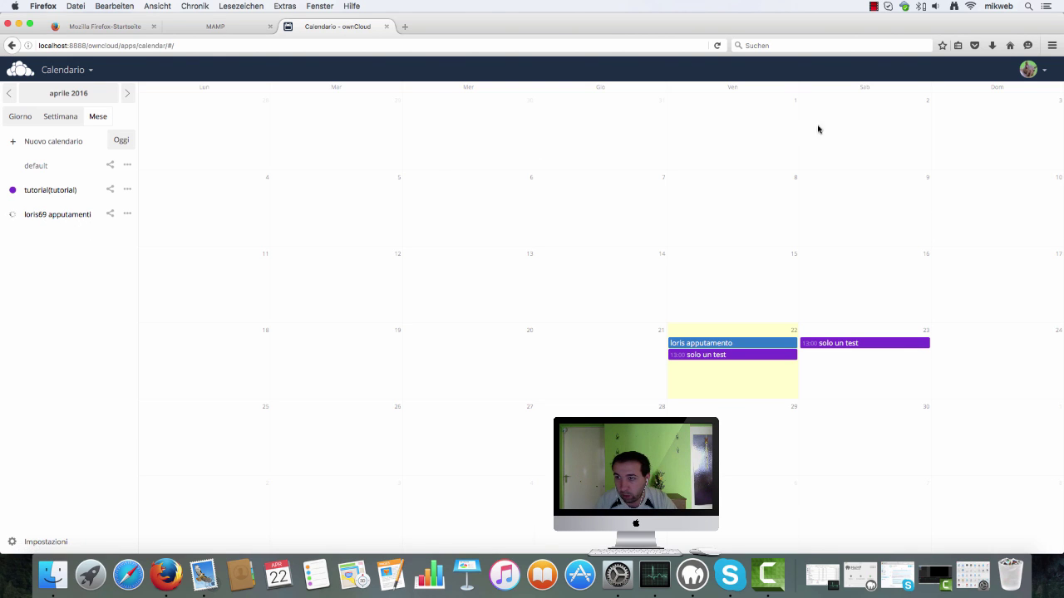
# Share the blue "apputamenti" calendar with the tutorial user and allow that user to edit it.
pyautogui.click(1048, 74)
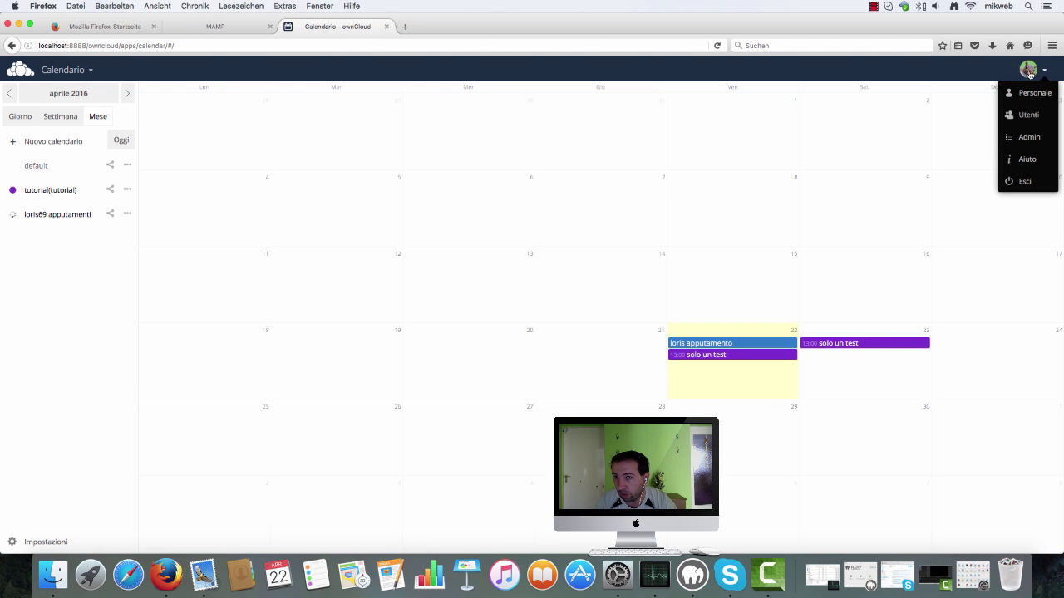
pyautogui.click(111, 216)
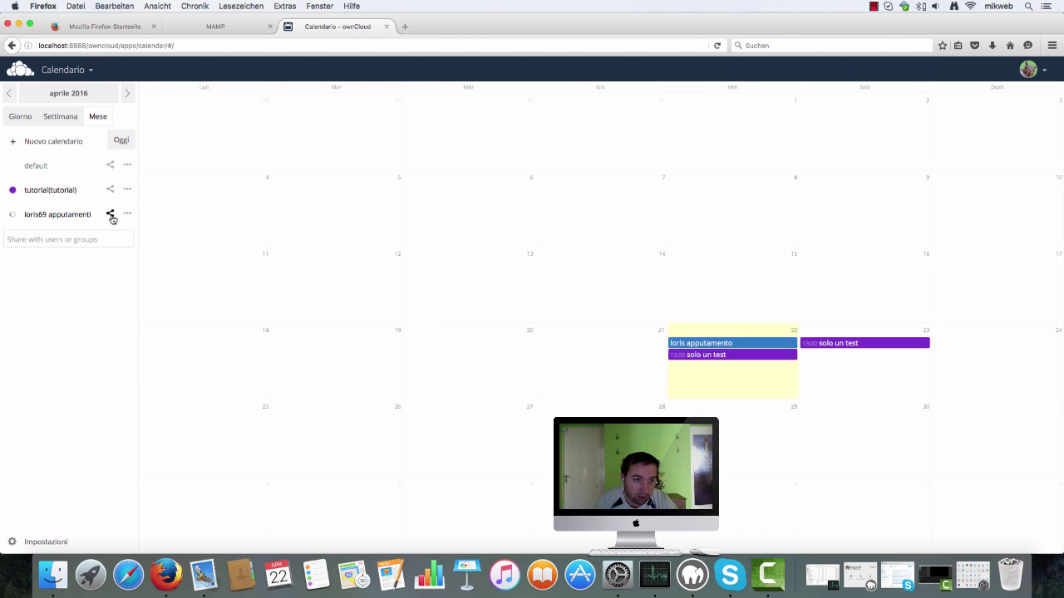
pyautogui.click(69, 238)
pyautogui.write('tu')
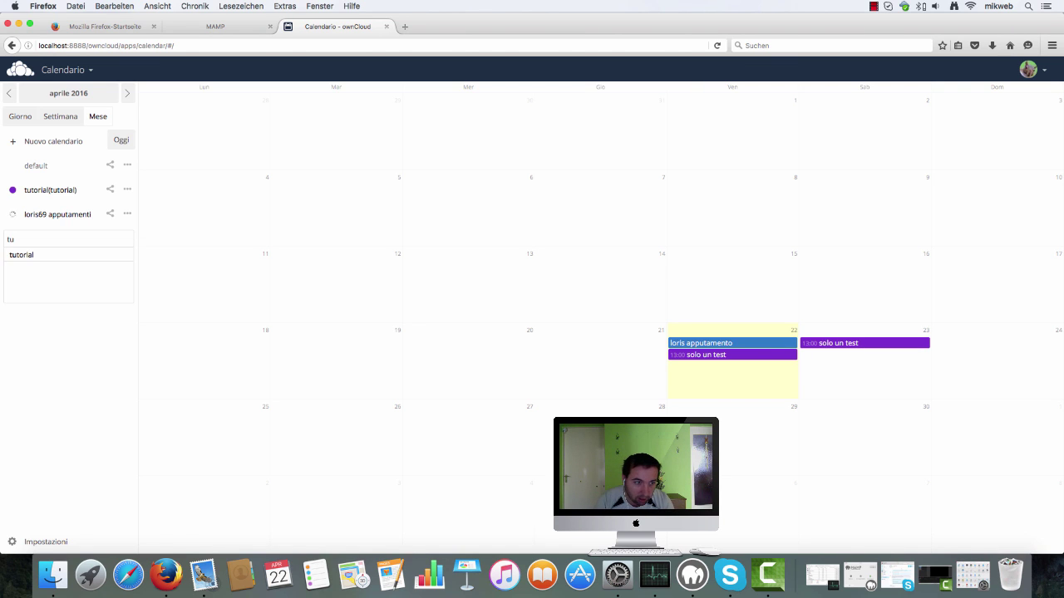
pyautogui.click(21, 256)
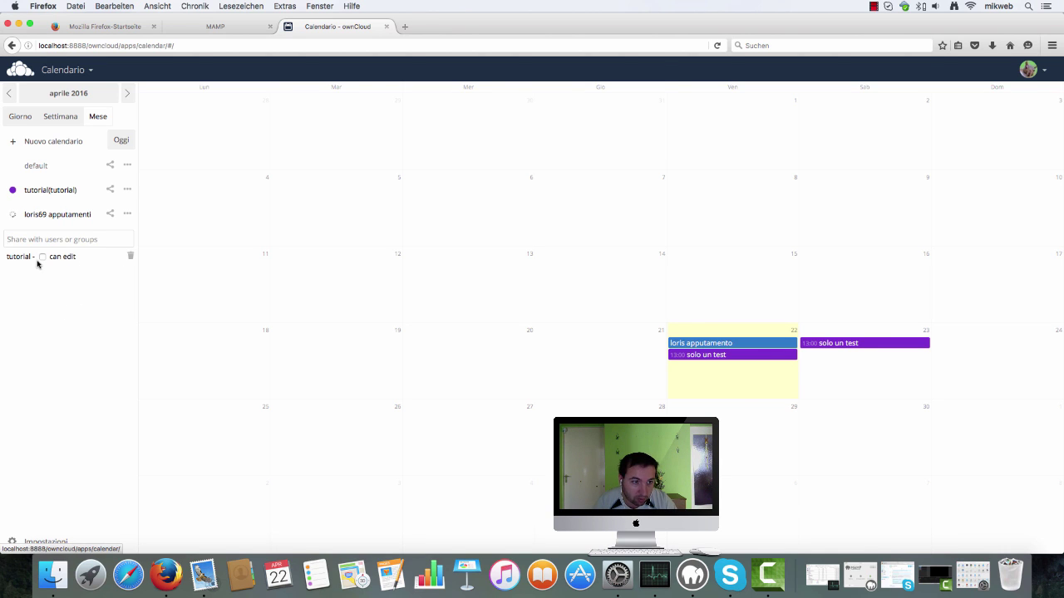
pyautogui.click(43, 256)
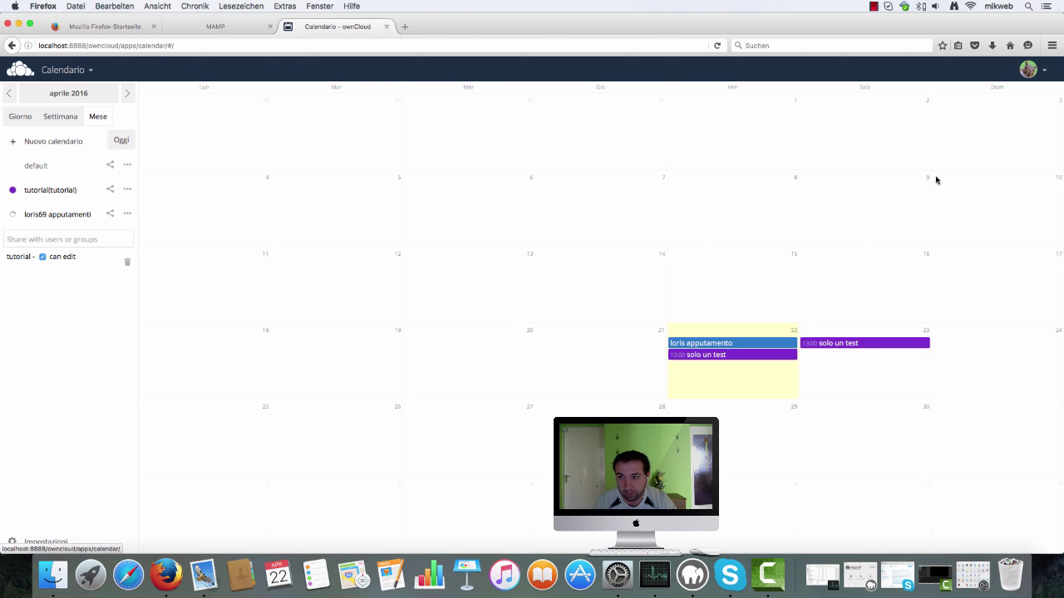
# Log out of the current account and log in as the tutorial user with the saved username and password.
pyautogui.click(1043, 78)
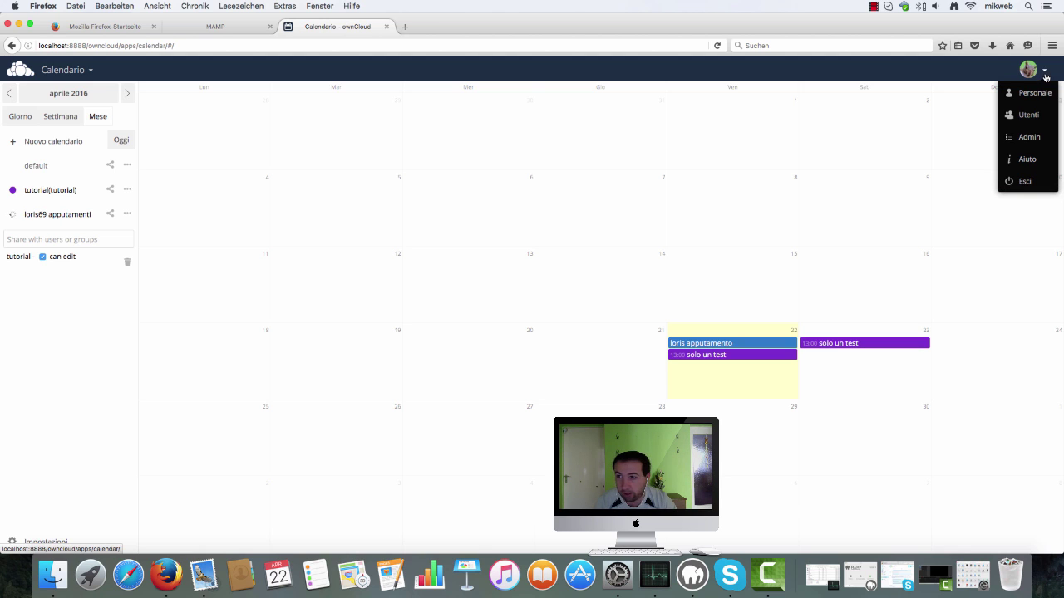
pyautogui.click(1026, 185)
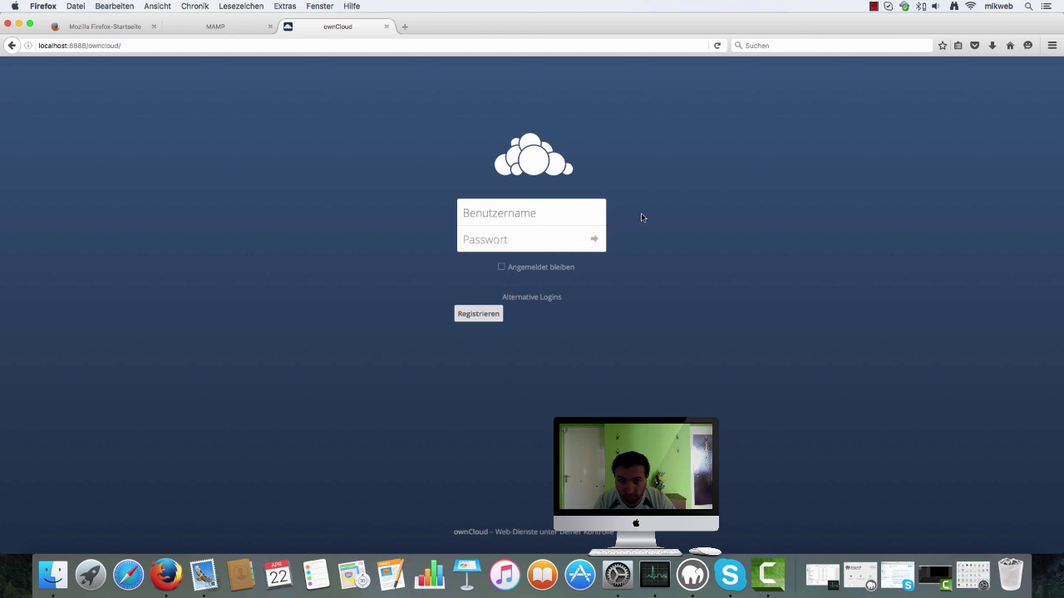
pyautogui.click(535, 209)
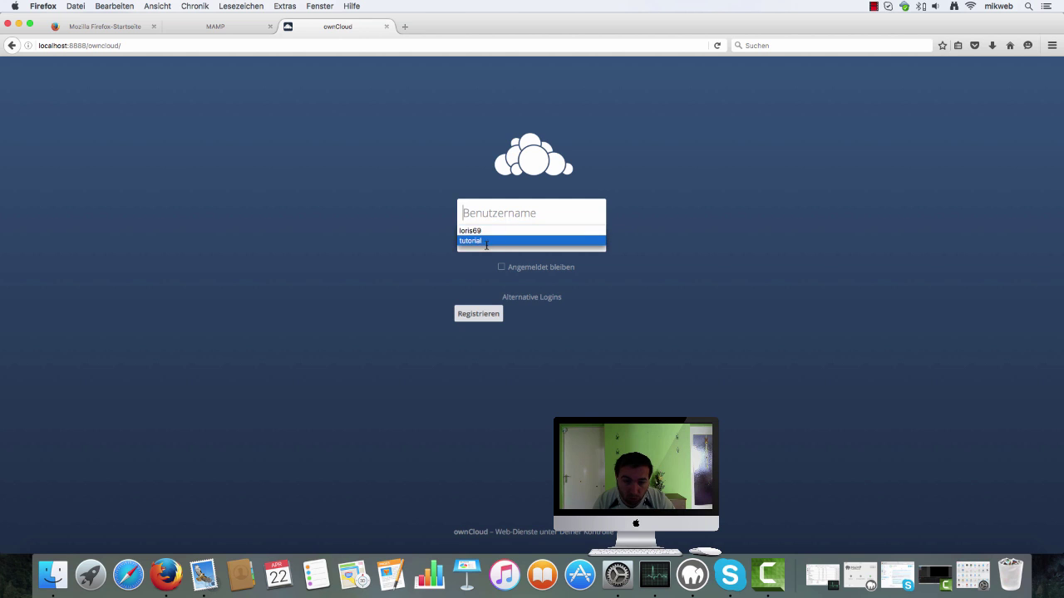
pyautogui.press('Escape')
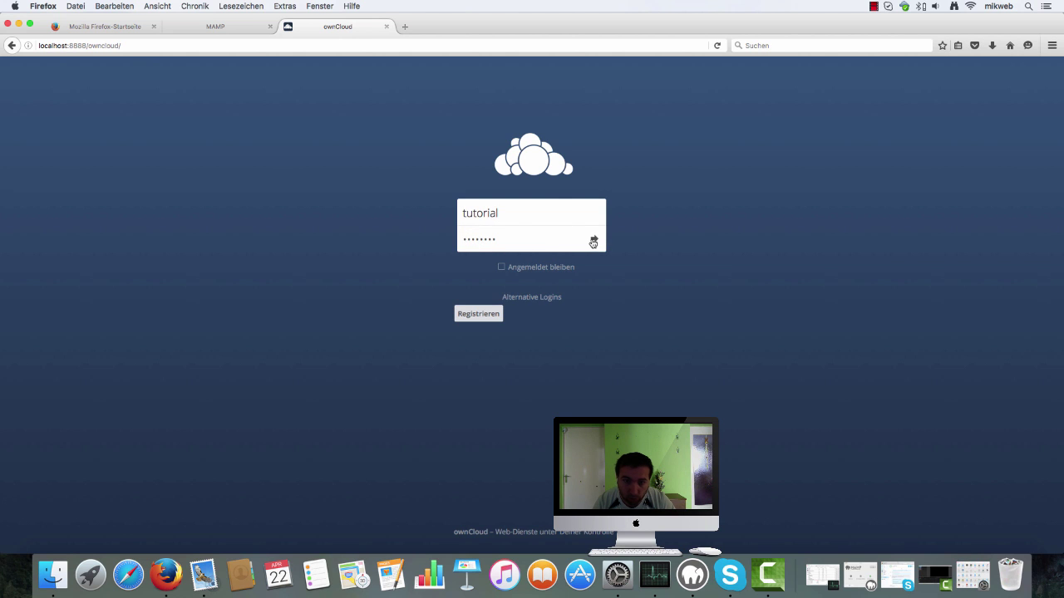
pyautogui.click(594, 240)
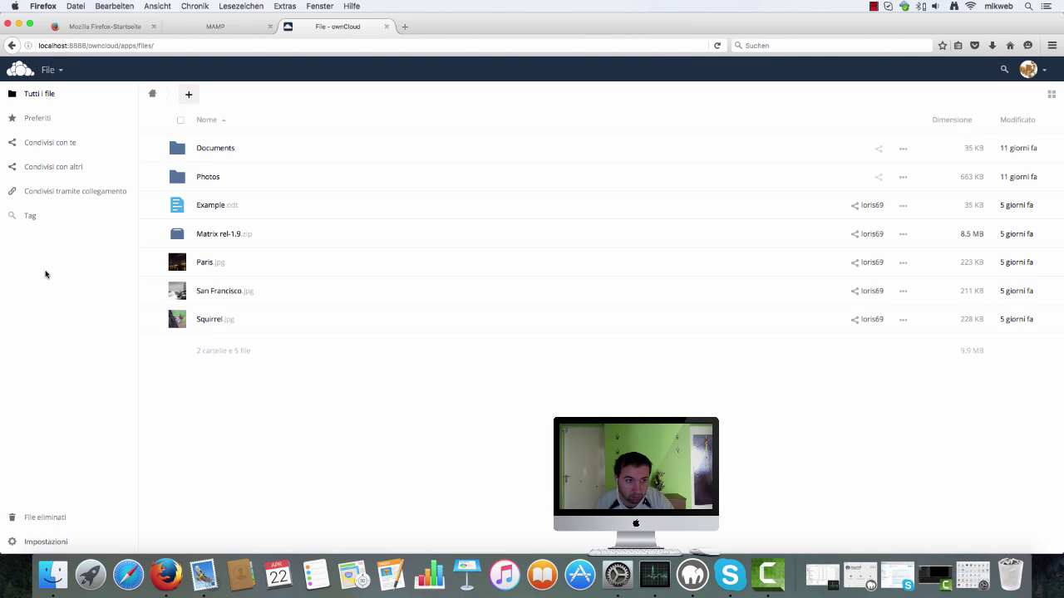
# Open the Calendario app and display the shared "apputamenti" calendar's events, toggling its visibility off and on again.
pyautogui.click(54, 71)
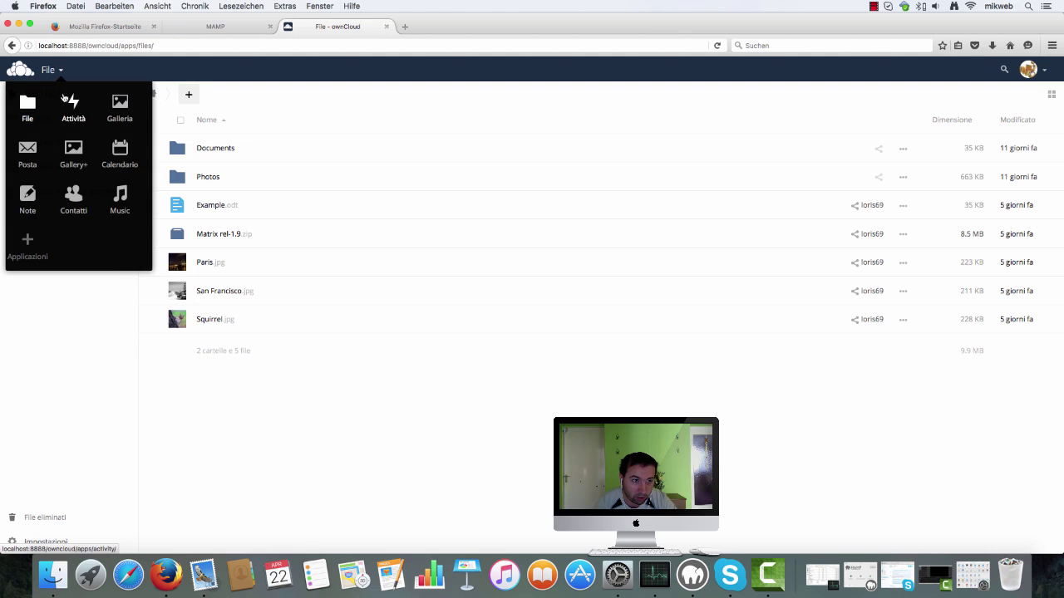
pyautogui.click(120, 157)
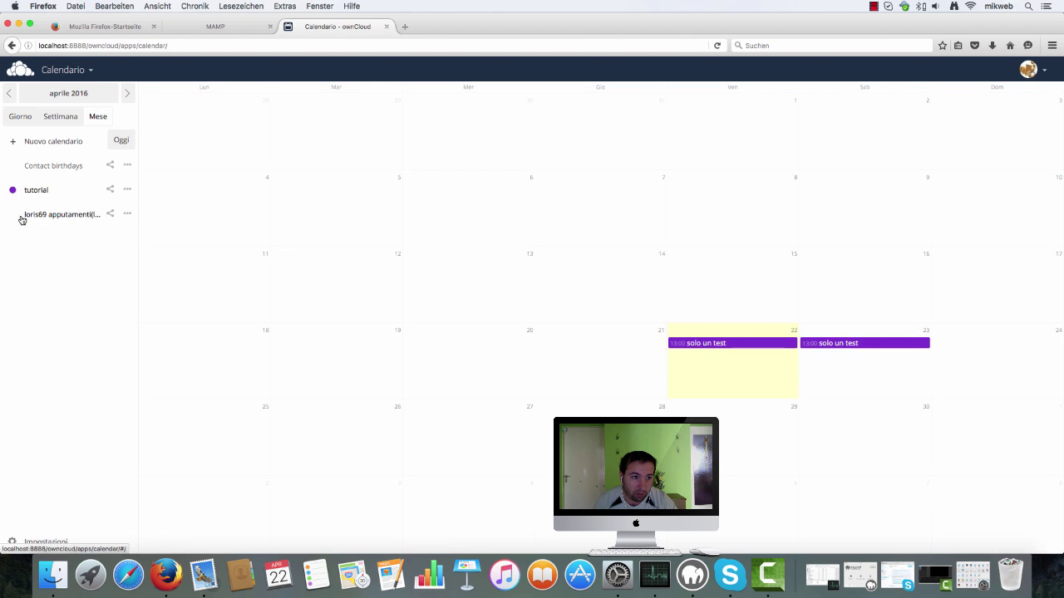
pyautogui.click(14, 216)
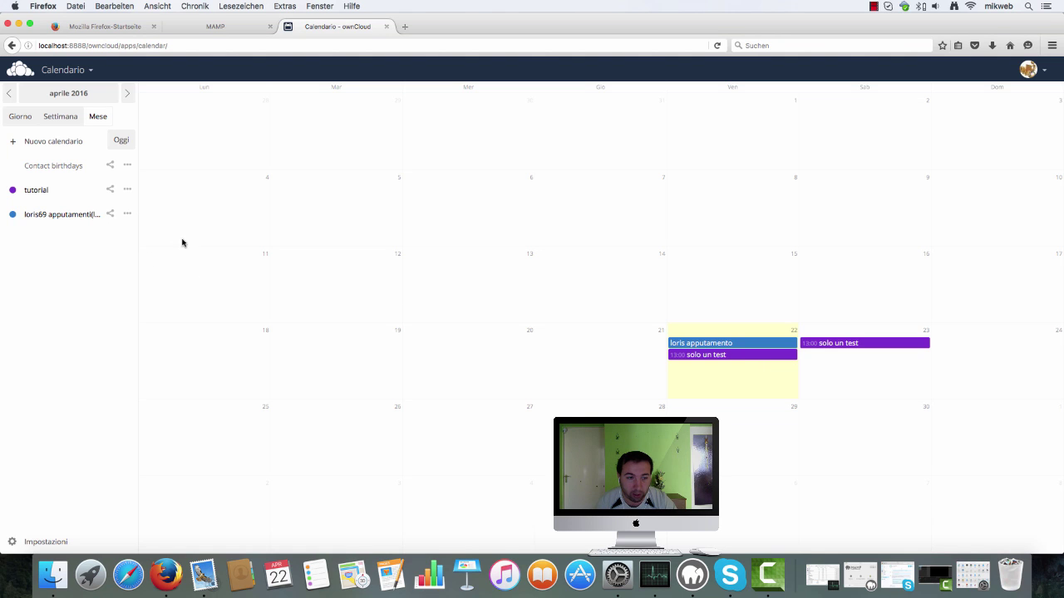
pyautogui.click(12, 218)
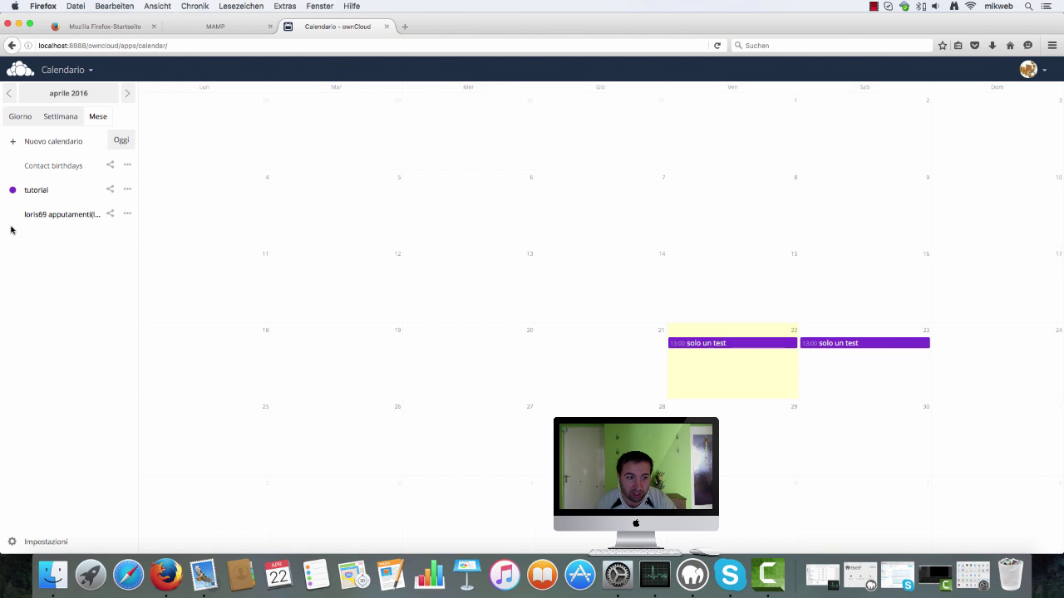
pyautogui.click(13, 217)
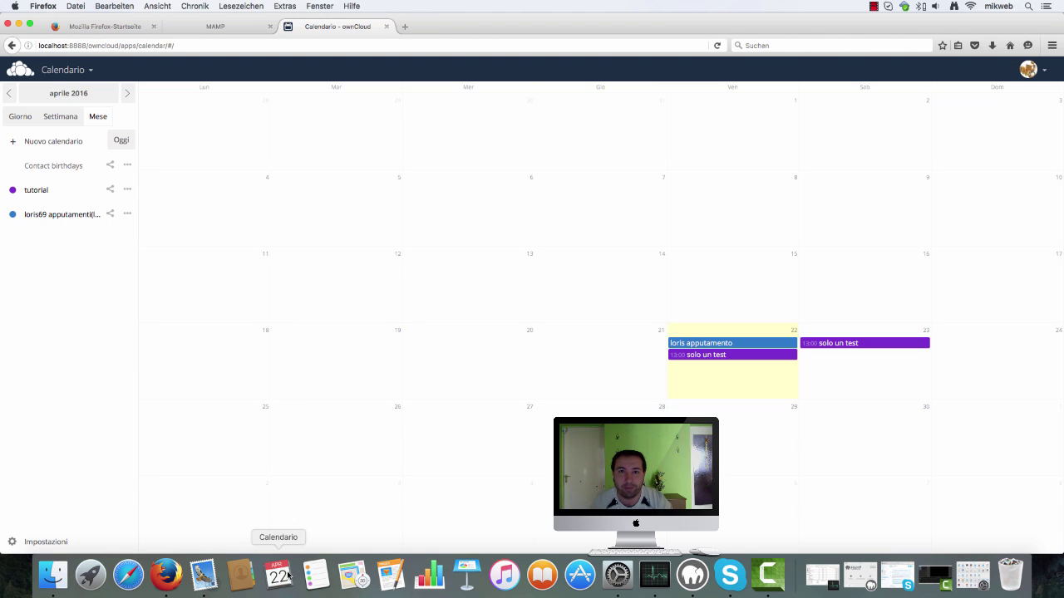
pyautogui.click(872, 6)
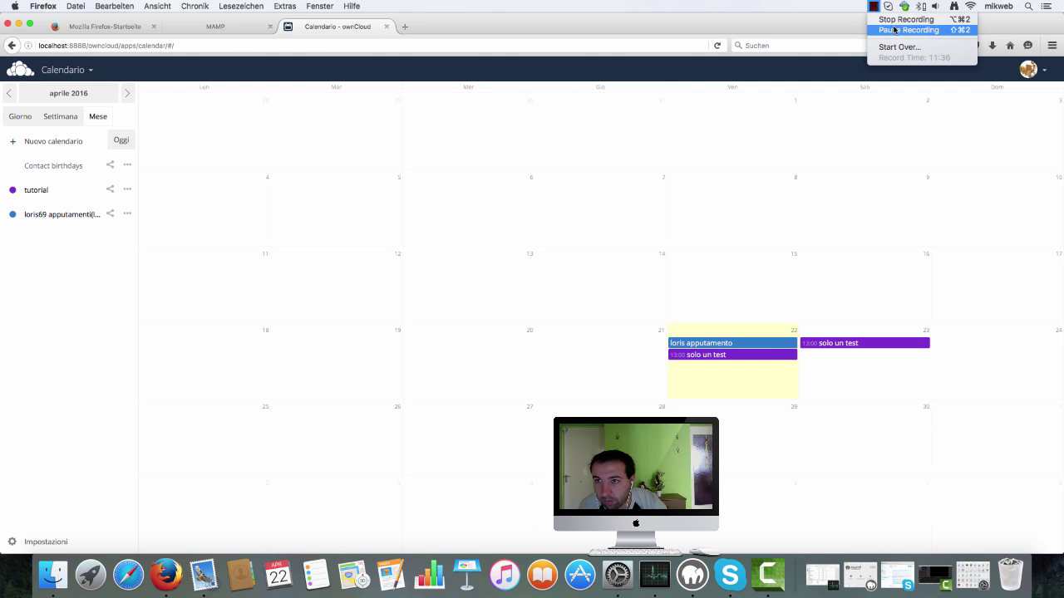
pyautogui.click(899, 19)
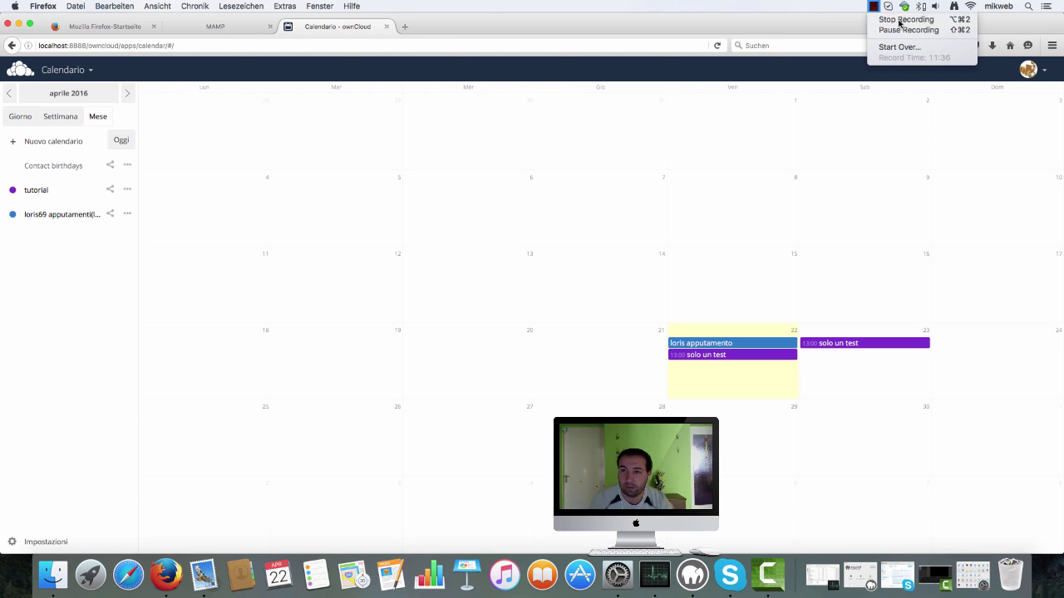